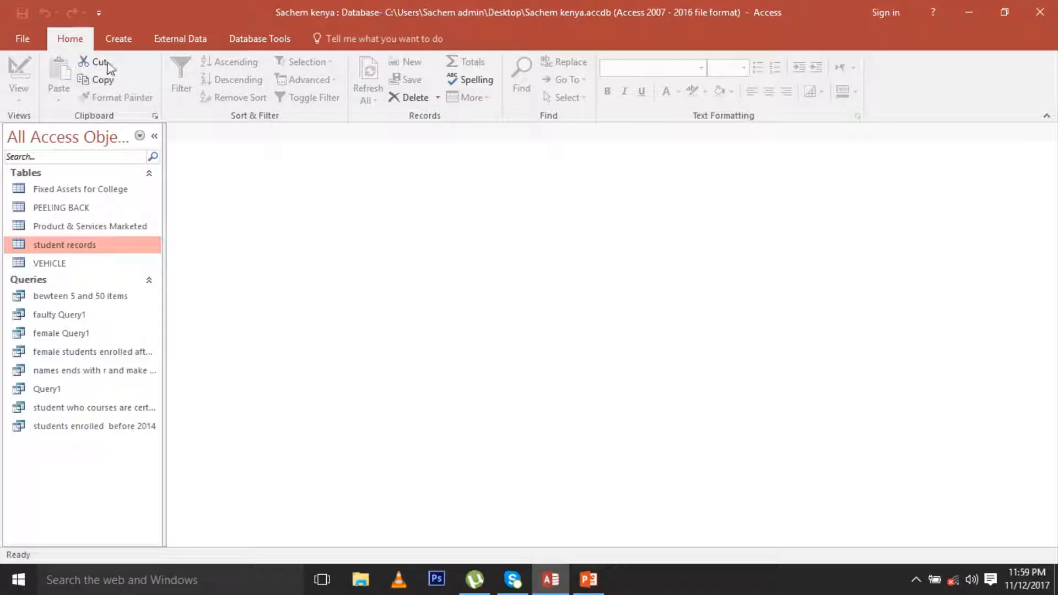
Examine the PEELING BACK table's fields and data types in its design, then close it.
{"action": "left_click", "coordinate": [130, 51]}
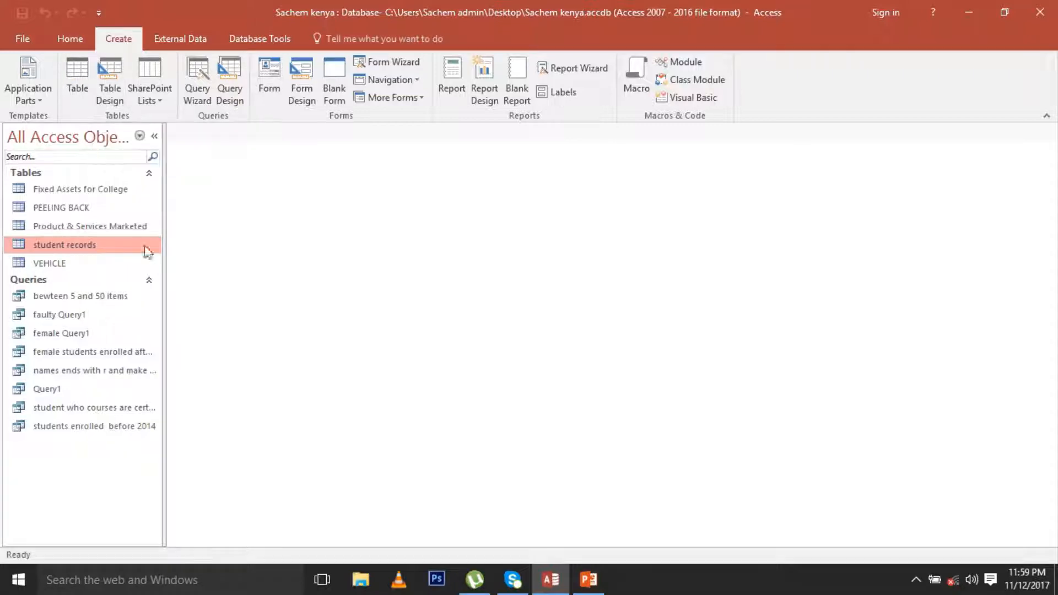
{"action": "right_click", "coordinate": [63, 208]}
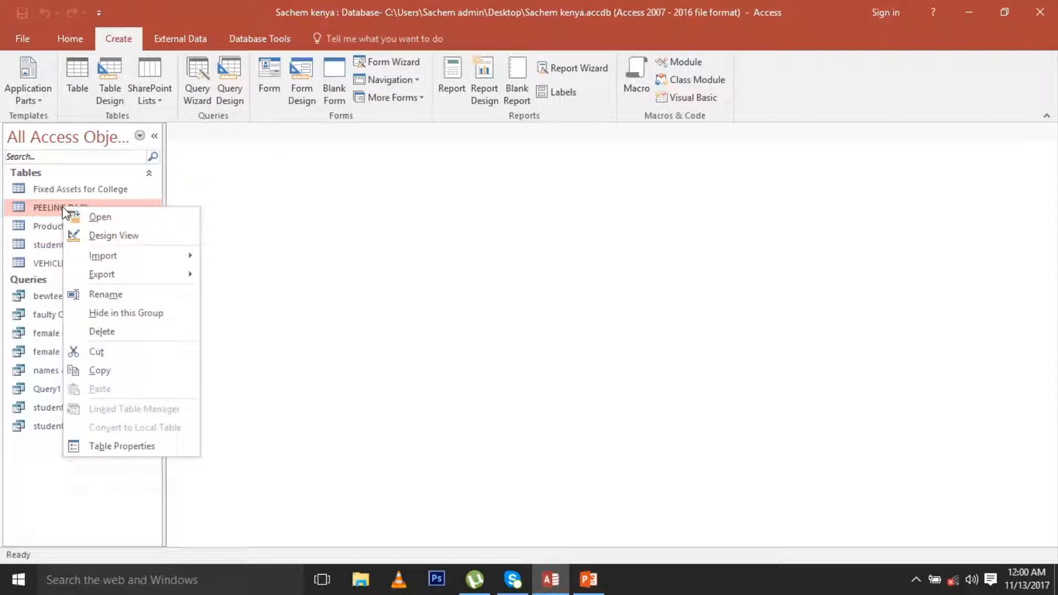
{"action": "left_click", "coordinate": [110, 235]}
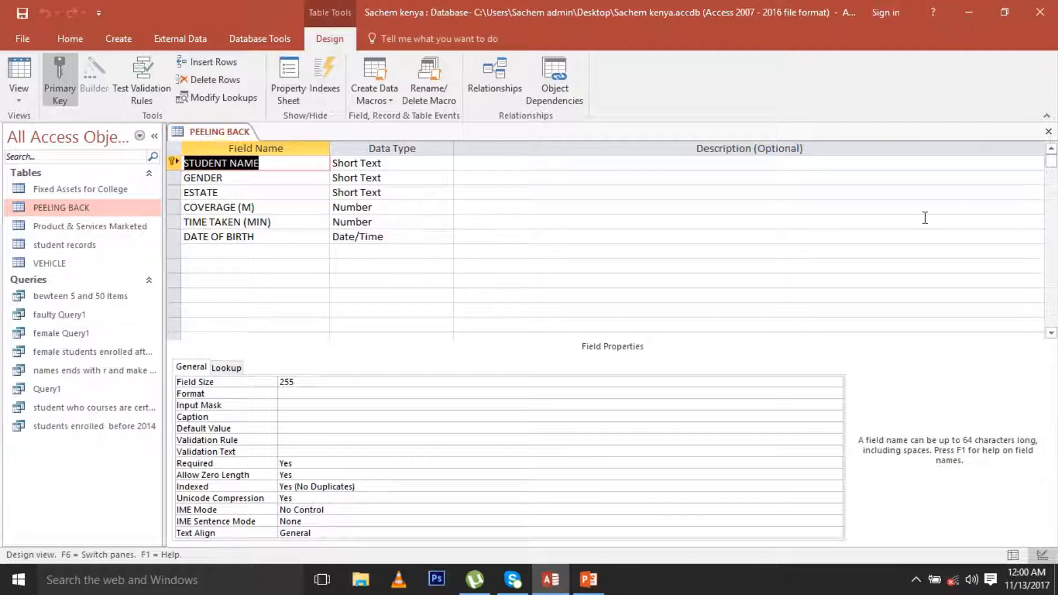
{"action": "left_click", "coordinate": [1047, 137]}
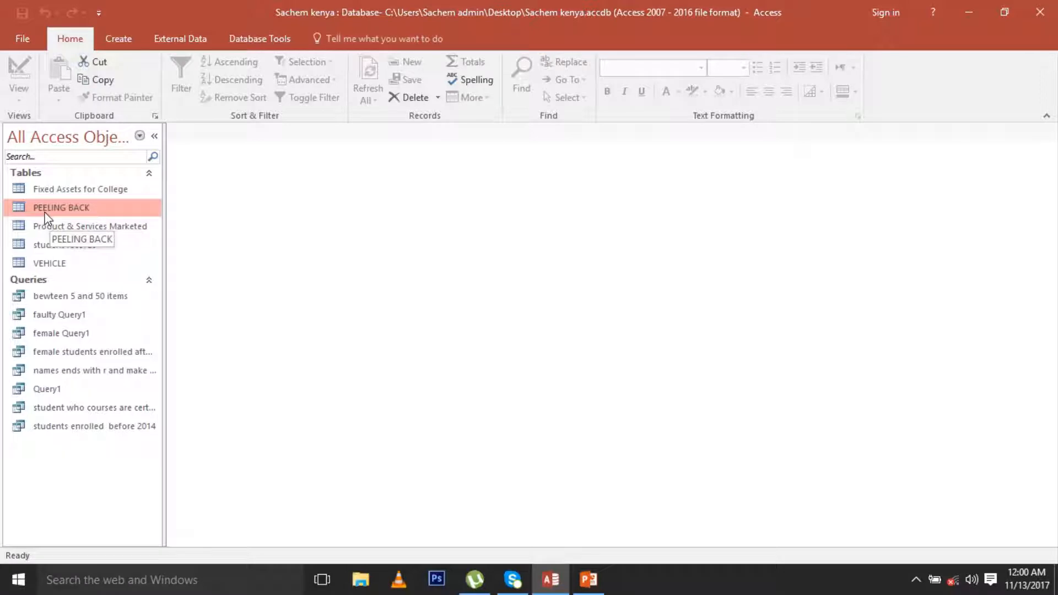
Open the PEELING BACK table's records and widen the STUDENT NAME and DATE OF BIRTH columns to show their full headings.
{"action": "right_click", "coordinate": [48, 212]}
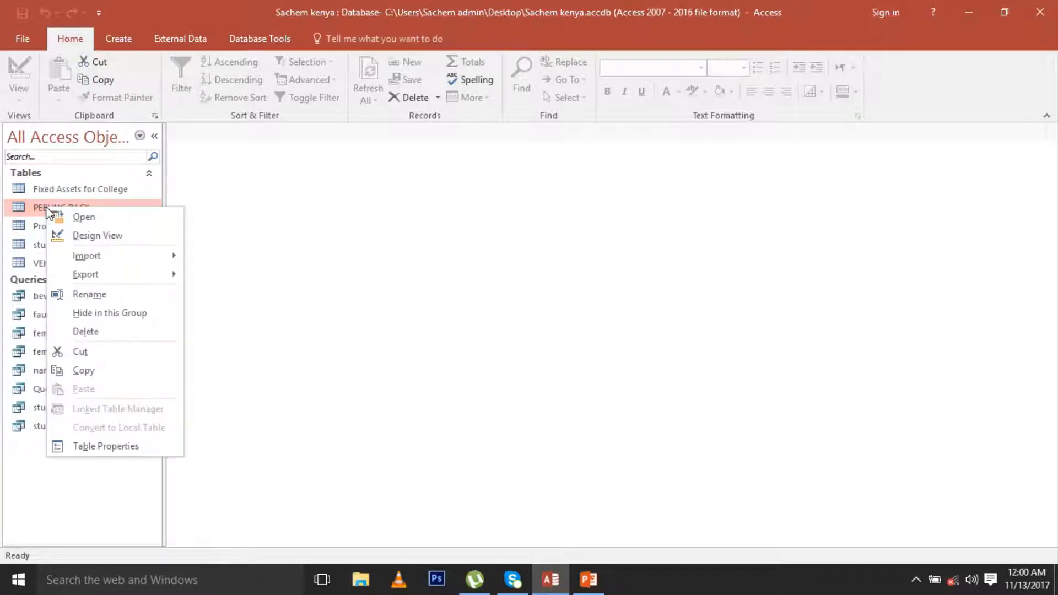
{"action": "left_click", "coordinate": [78, 217]}
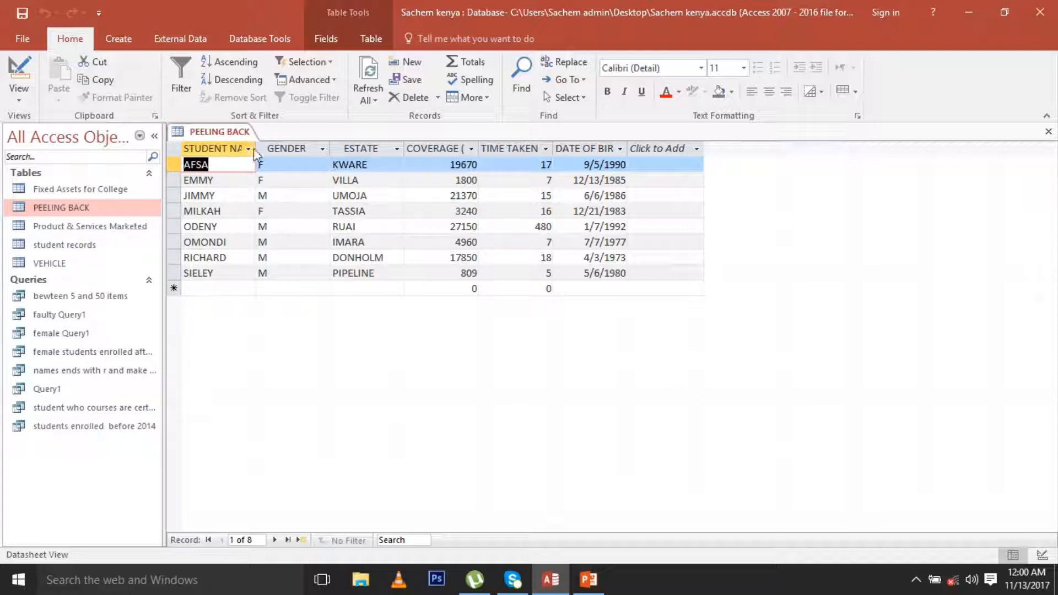
{"action": "left_click_drag", "start_coordinate": [255, 149], "coordinate": [284, 149]}
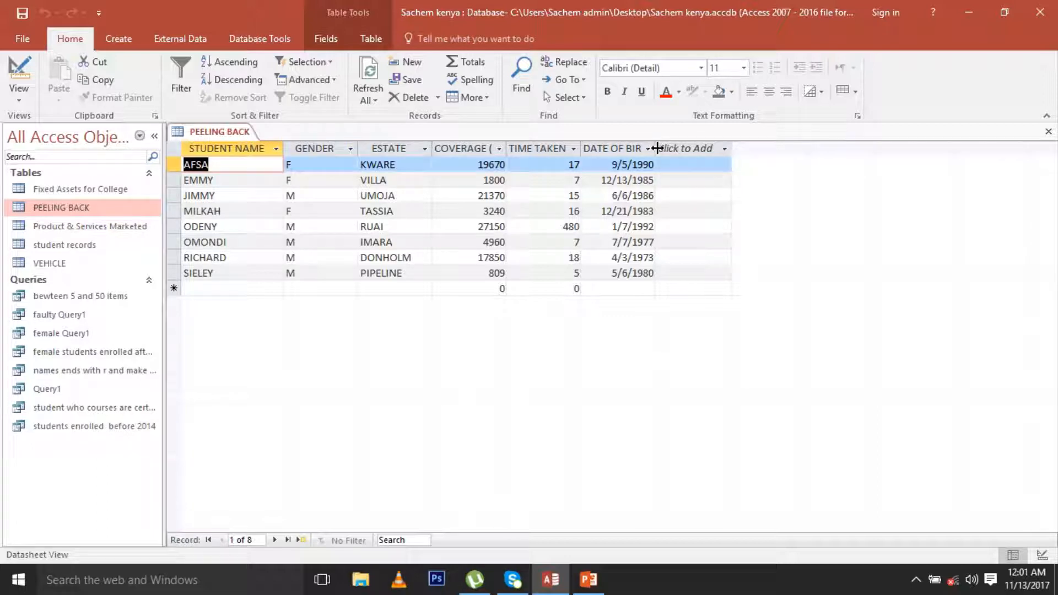
{"action": "left_click_drag", "start_coordinate": [657, 147], "coordinate": [689, 148]}
{"action": "left_click", "coordinate": [693, 149]}
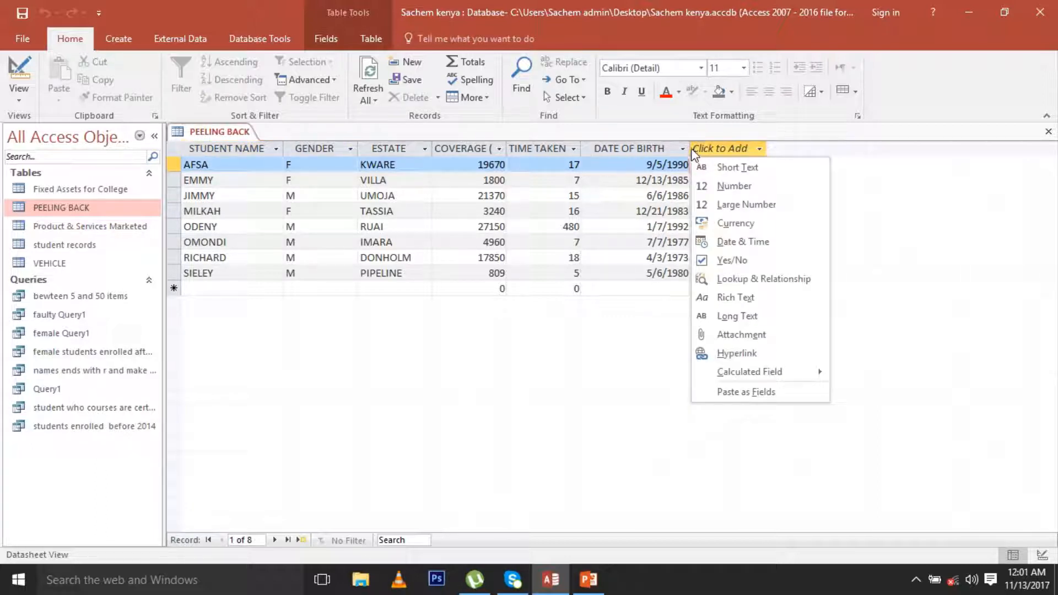
{"action": "left_click", "coordinate": [579, 303]}
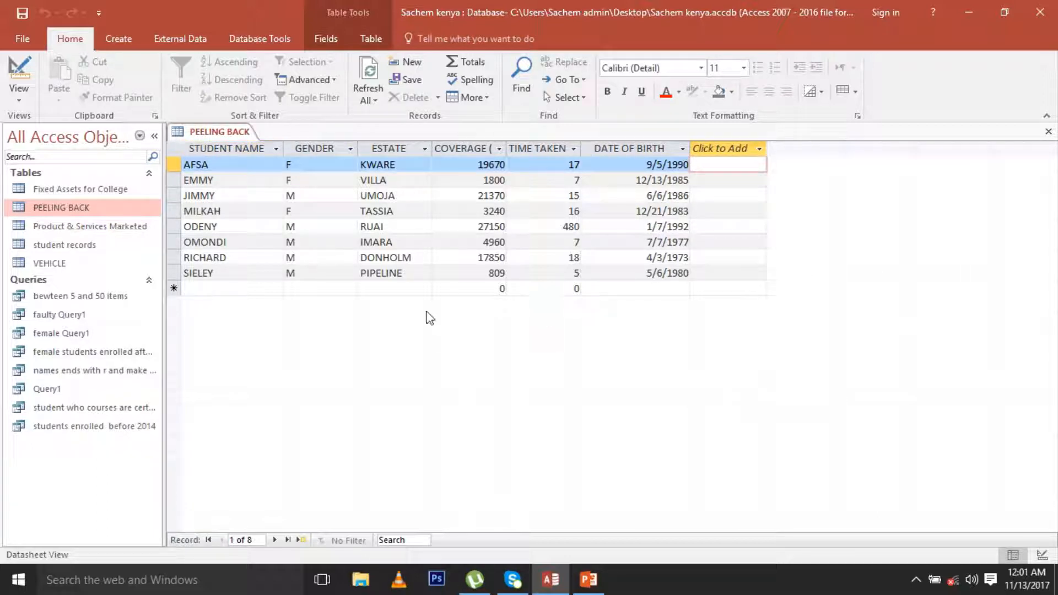
Start a new record in the PEELING BACK table with the student's name in capitals, gender M and estate IMARA DAIMA.
{"action": "left_click", "coordinate": [200, 290]}
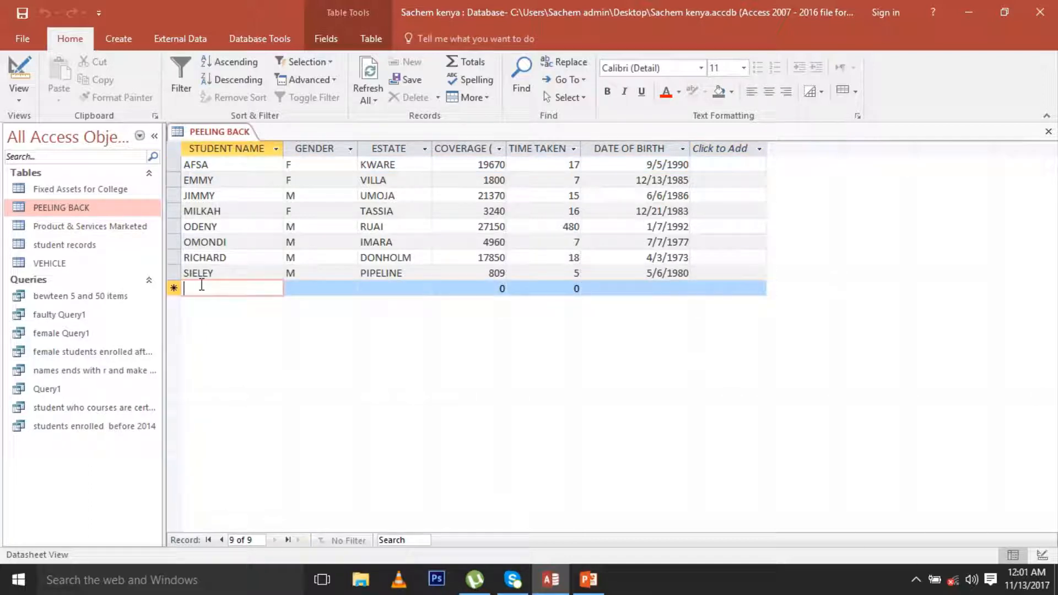
{"action": "type", "text": "dan"}
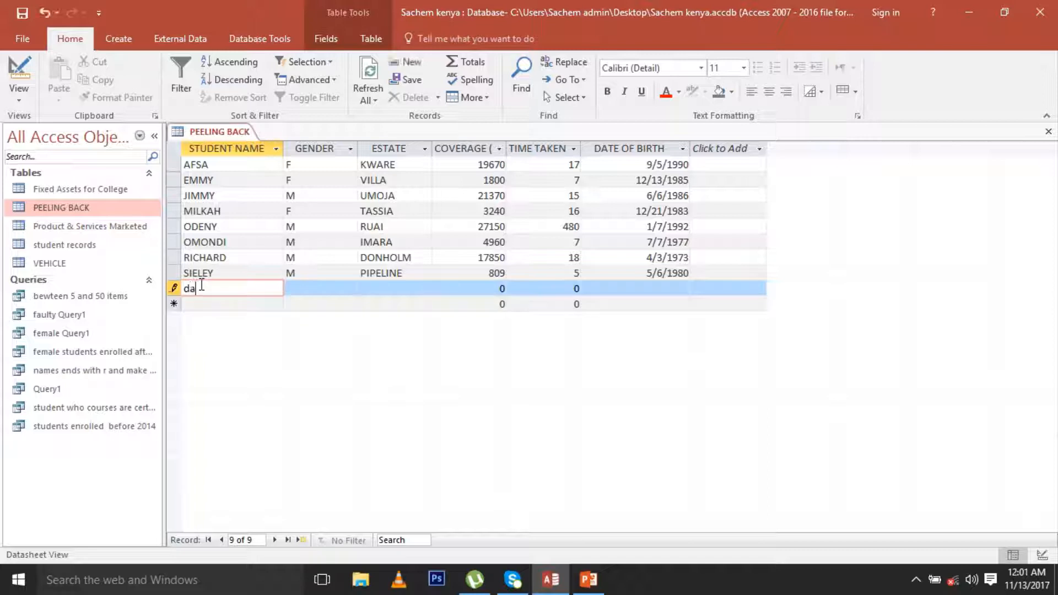
{"action": "key", "text": "BackSpace"}
{"action": "key", "text": "BackSpace"}
{"action": "key", "text": "BackSpace"}
{"action": "key", "text": "Caps_Lock"}
{"action": "type", "text": "DANCAN"}
{"action": "key", "text": "Tab"}
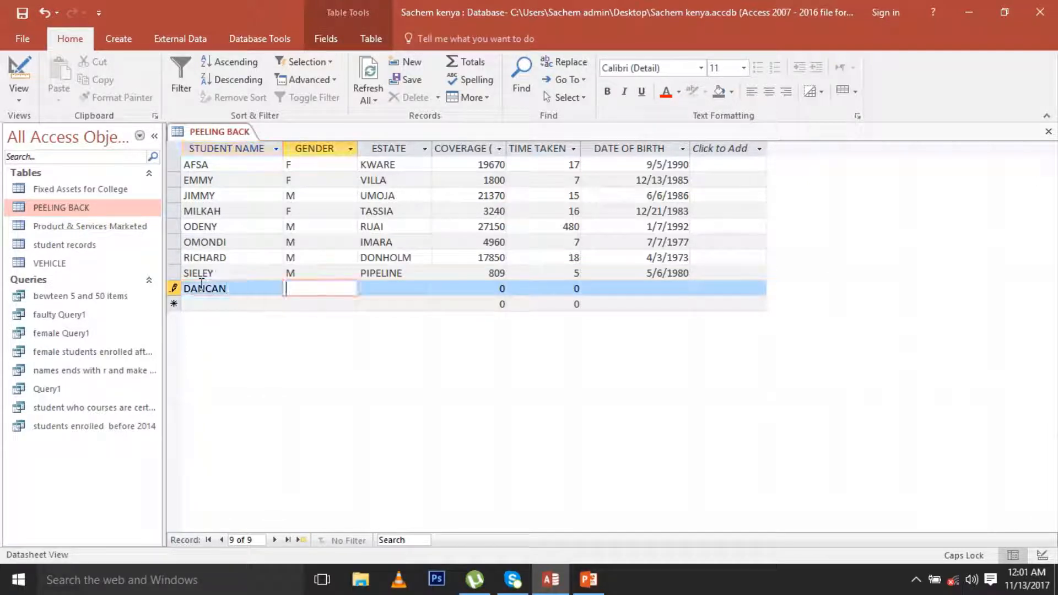
{"action": "type", "text": "M"}
{"action": "key", "text": "Tab"}
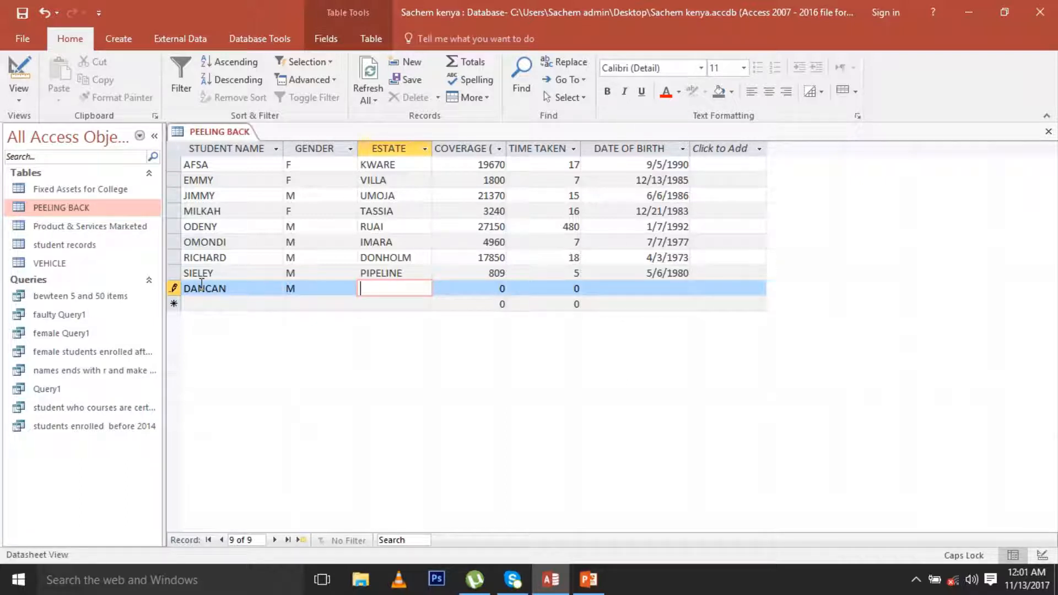
{"action": "type", "text": "IMARA DAIMA"}
{"action": "key", "text": "Tab"}
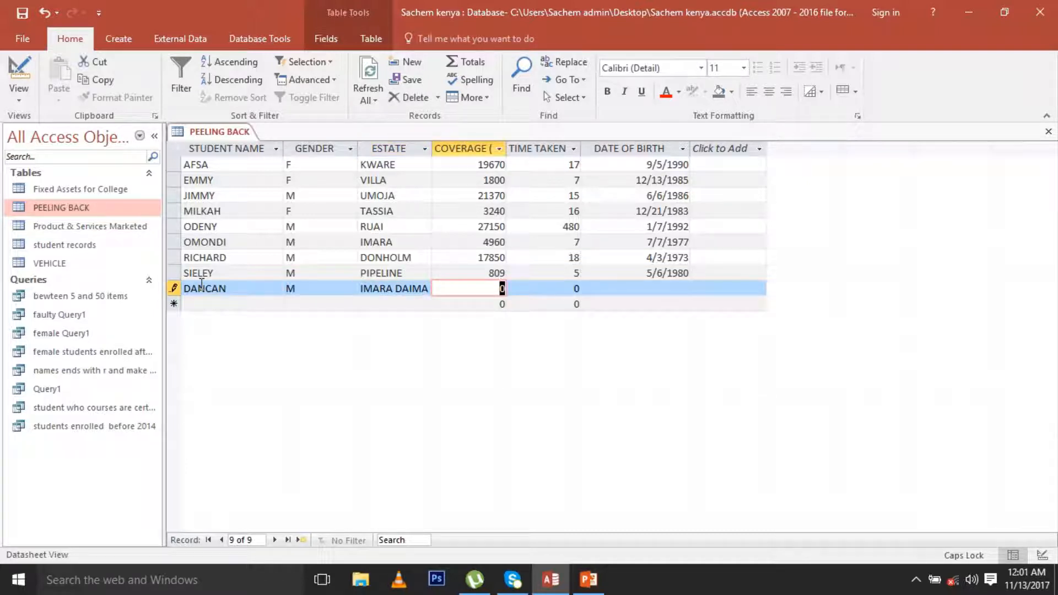
Complete the new record with coverage 656, time taken 15 and the date of birth, and close the table saving its layout.
{"action": "type", "text": "6567"}
{"action": "key", "text": "BackSpace"}
{"action": "key", "text": "Tab"}
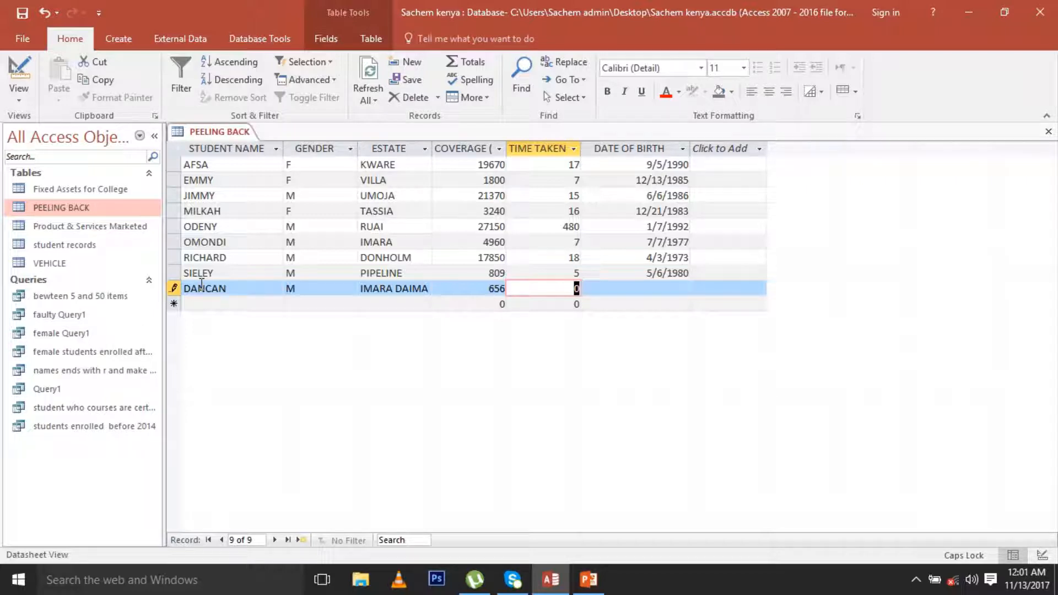
{"action": "type", "text": "1"}
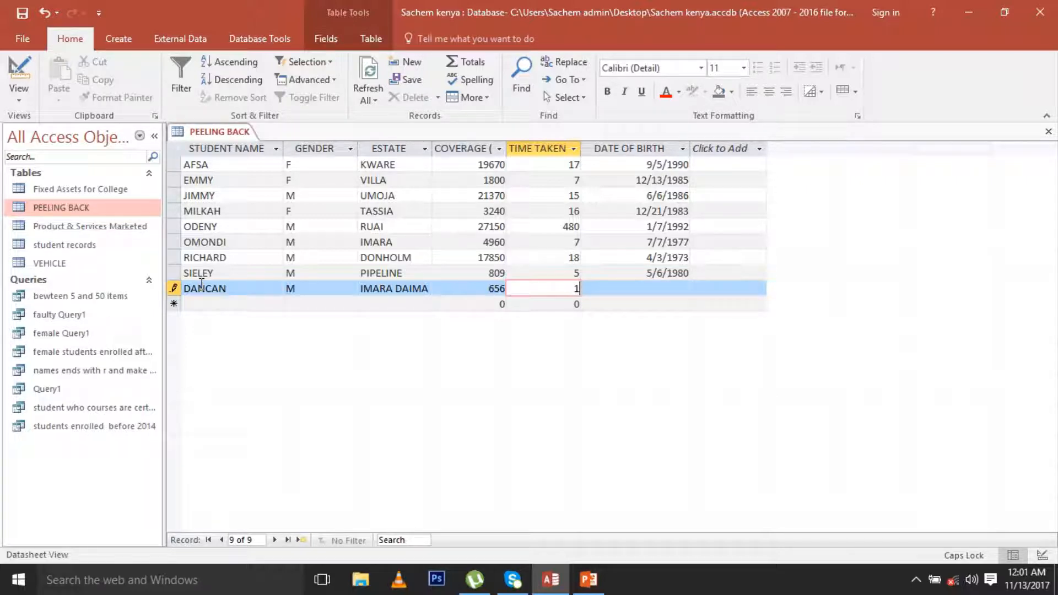
{"action": "type", "text": "5"}
{"action": "key", "text": "Tab"}
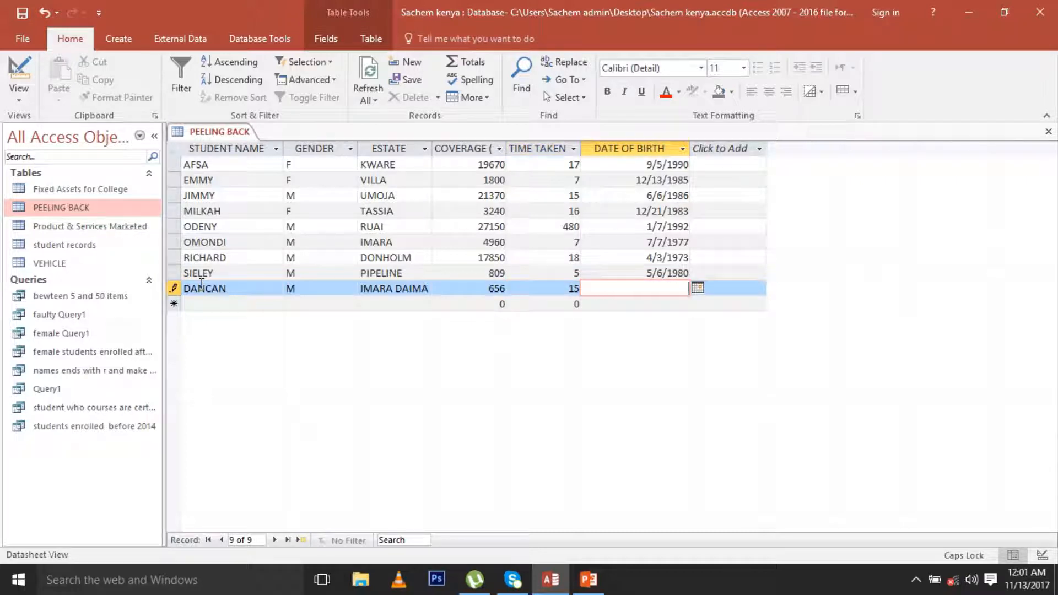
{"action": "type", "text": "3/4/1985"}
{"action": "left_click", "coordinate": [1048, 132]}
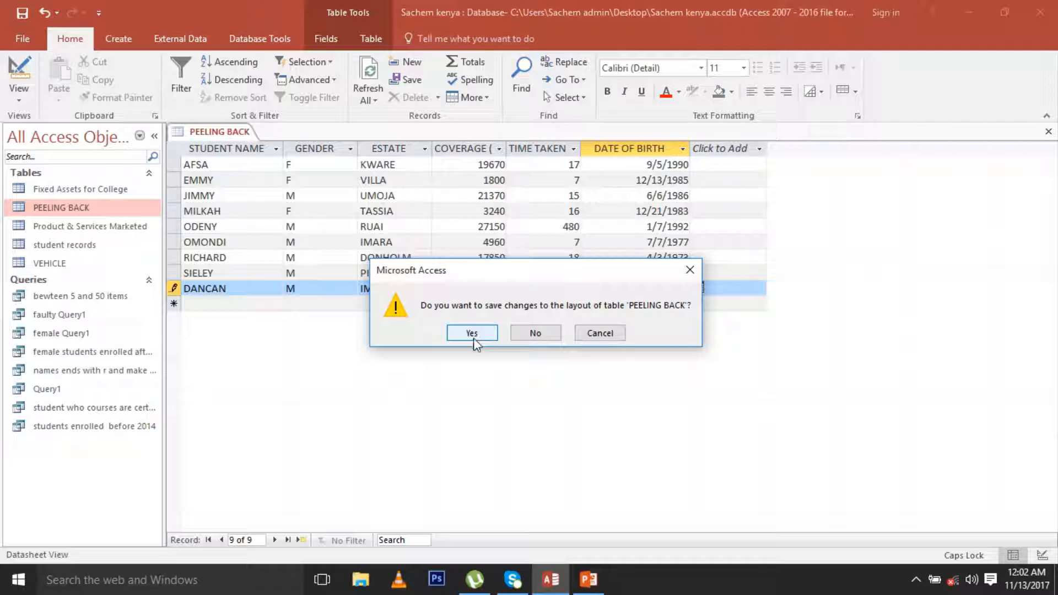
{"action": "left_click", "coordinate": [475, 333]}
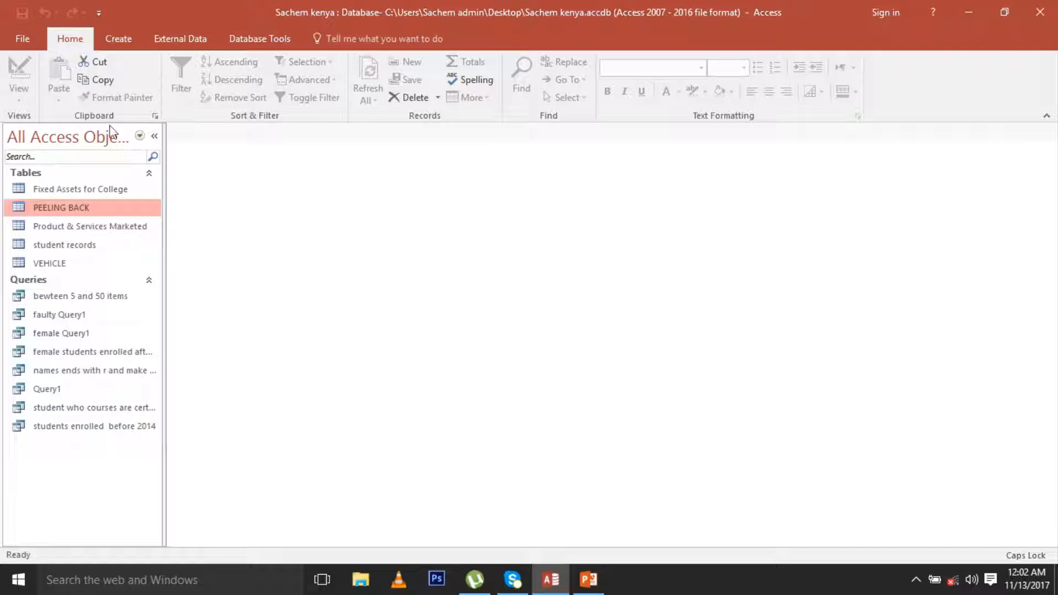
Create a new query design based on the PEELING BACK table and add all of its fields to the grid.
{"action": "left_click", "coordinate": [121, 47]}
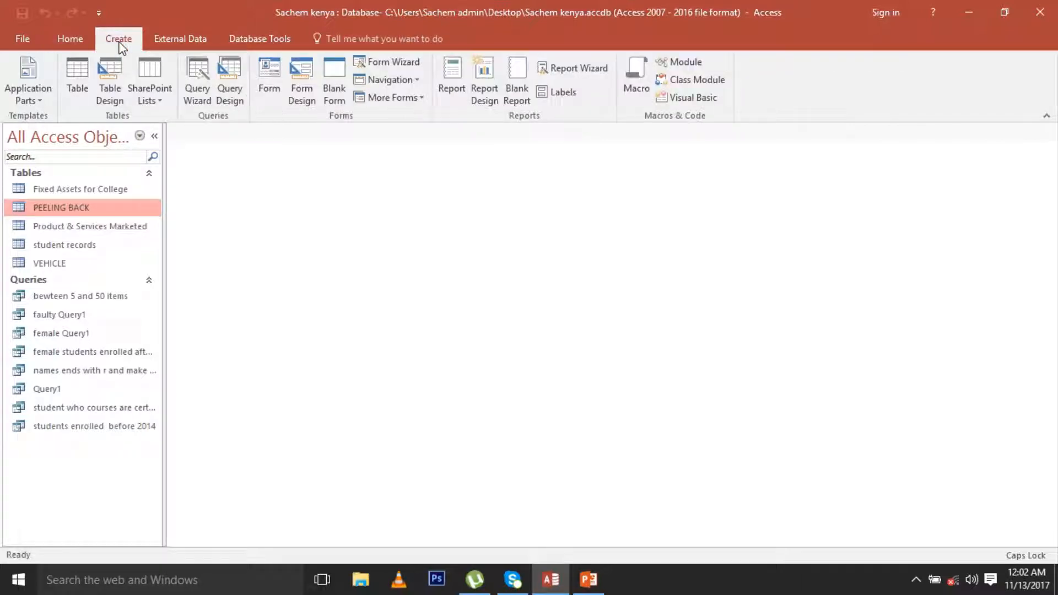
{"action": "left_click", "coordinate": [232, 94]}
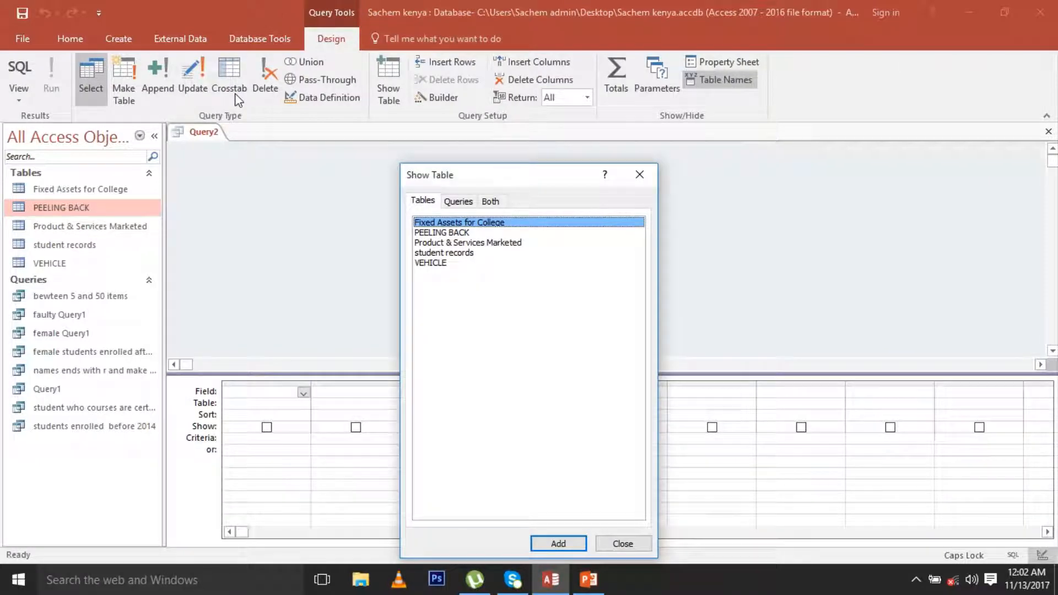
{"action": "left_click", "coordinate": [442, 233]}
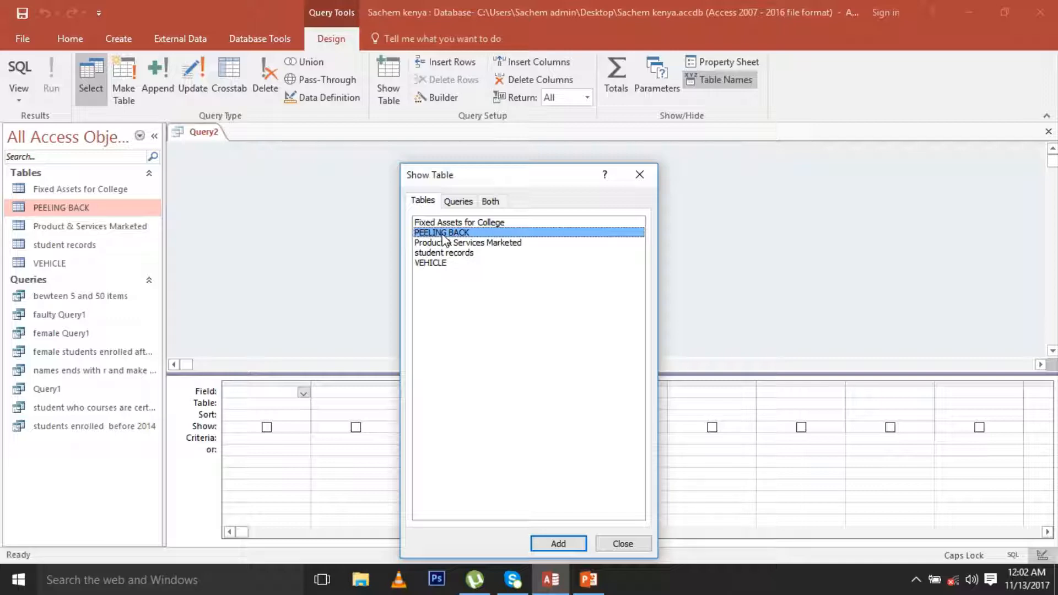
{"action": "left_click", "coordinate": [557, 544]}
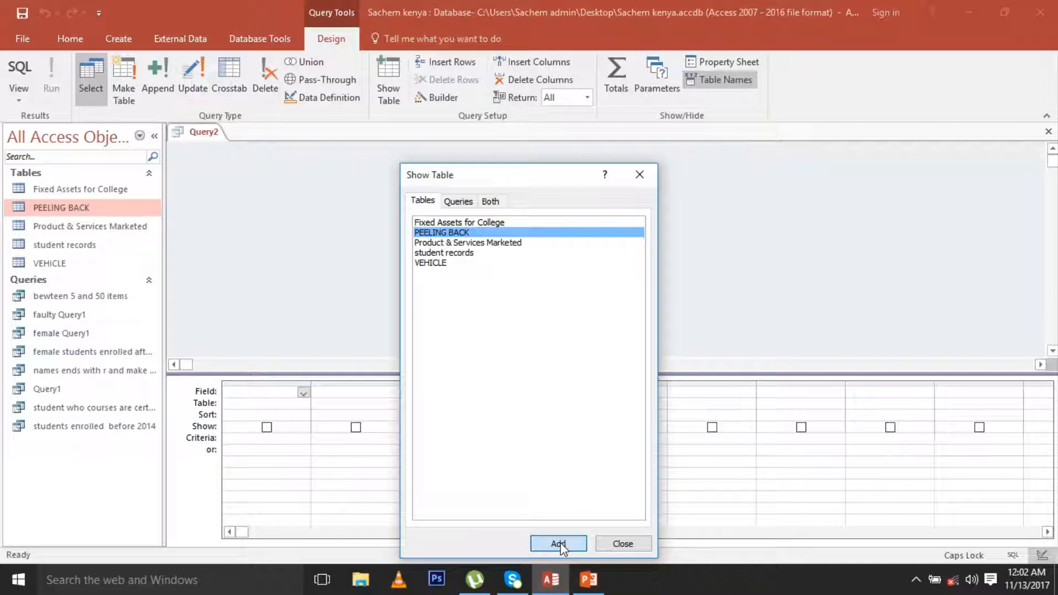
{"action": "left_click", "coordinate": [618, 544]}
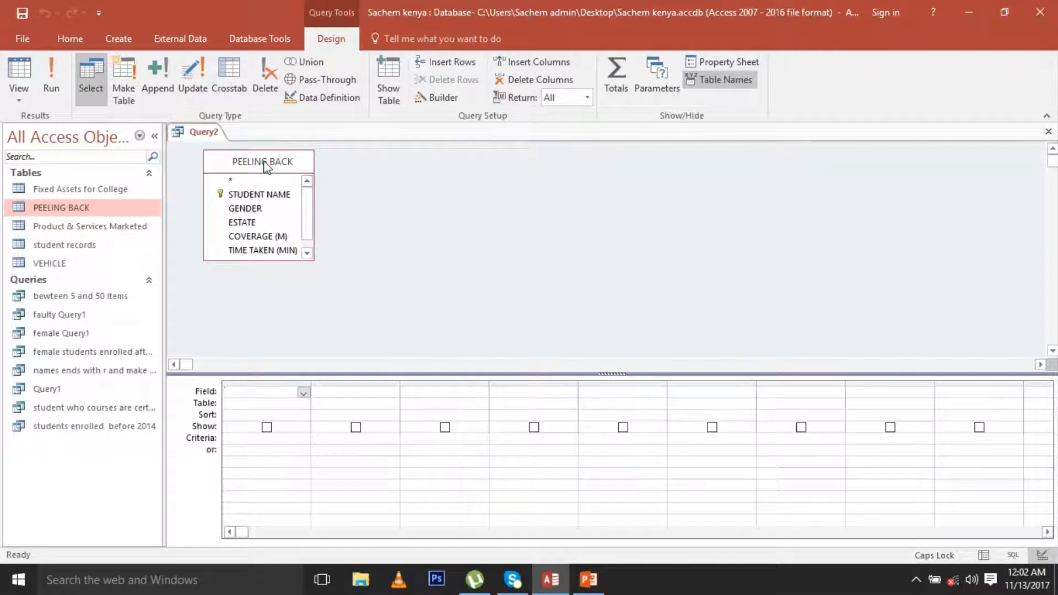
{"action": "double_click", "coordinate": [267, 164]}
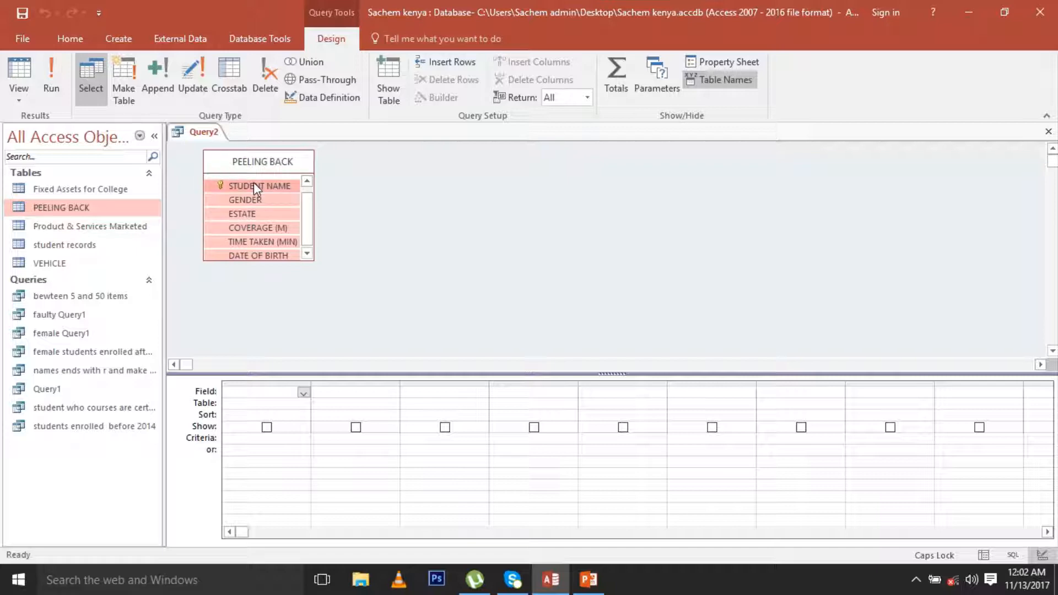
{"action": "left_click_drag", "start_coordinate": [257, 199], "coordinate": [246, 405]}
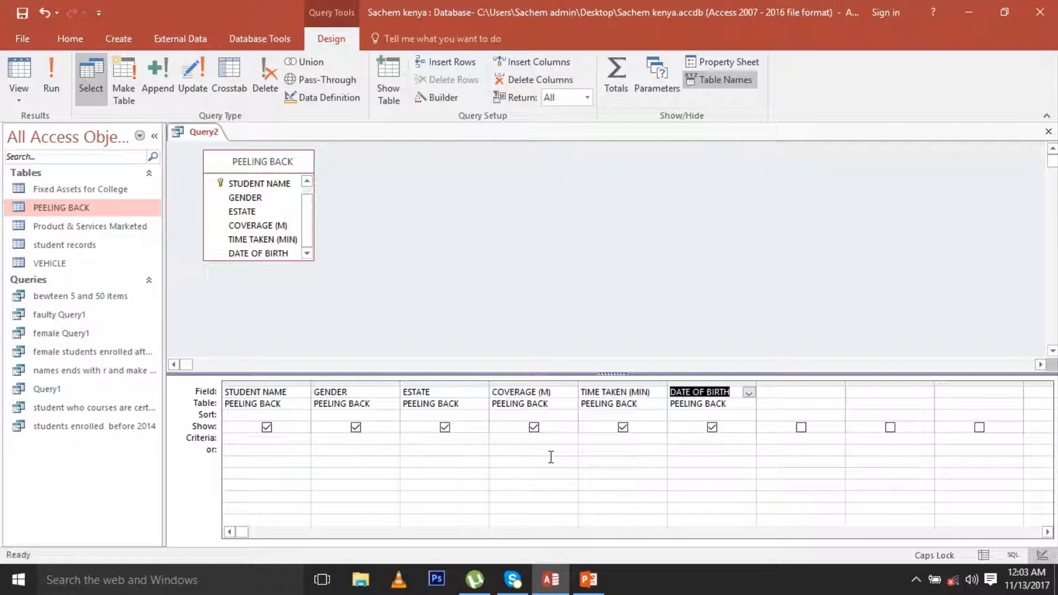
Add the calculated field SPEED:[COVERAGE (M)]/[TIME TAKEN (MIN)] after DATE OF BIRTH and run the query.
{"action": "left_click", "coordinate": [774, 392]}
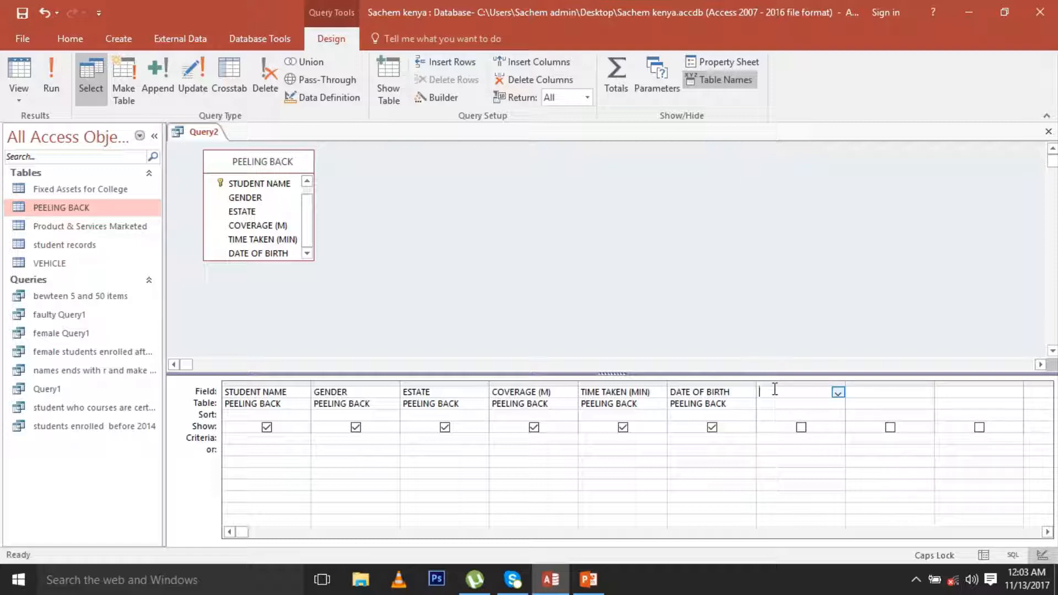
{"action": "type", "text": "SPEED"}
{"action": "type", "text": ":"}
{"action": "type", "text": "[CO"}
{"action": "type", "text": "VERA"}
{"action": "type", "text": "GE"}
{"action": "type", "text": " ("}
{"action": "type", "text": "M"}
{"action": "type", "text": ")"}
{"action": "type", "text": "]/"}
{"action": "type", "text": "[TIM"}
{"action": "type", "text": "E T"}
{"action": "type", "text": "AKEN"}
{"action": "type", "text": " (MIN"}
{"action": "type", "text": ")"}
{"action": "type", "text": "]"}
{"action": "left_click", "coordinate": [53, 84]}
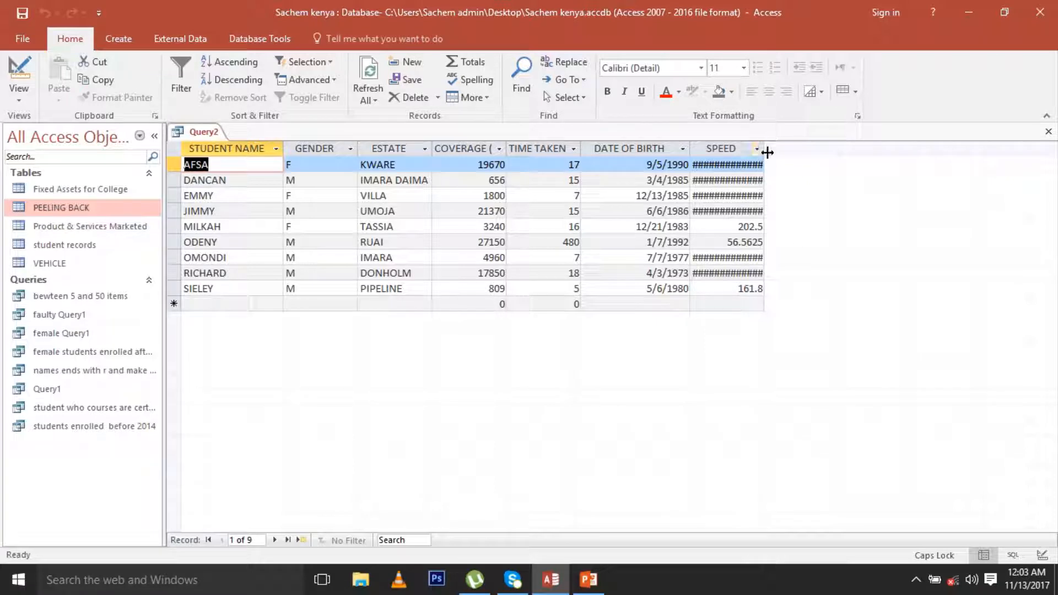
Widen the SPEED column to show its full values and close the query, saving it as SPEEDOMETER QUERY.
{"action": "left_click_drag", "start_coordinate": [767, 152], "coordinate": [795, 156]}
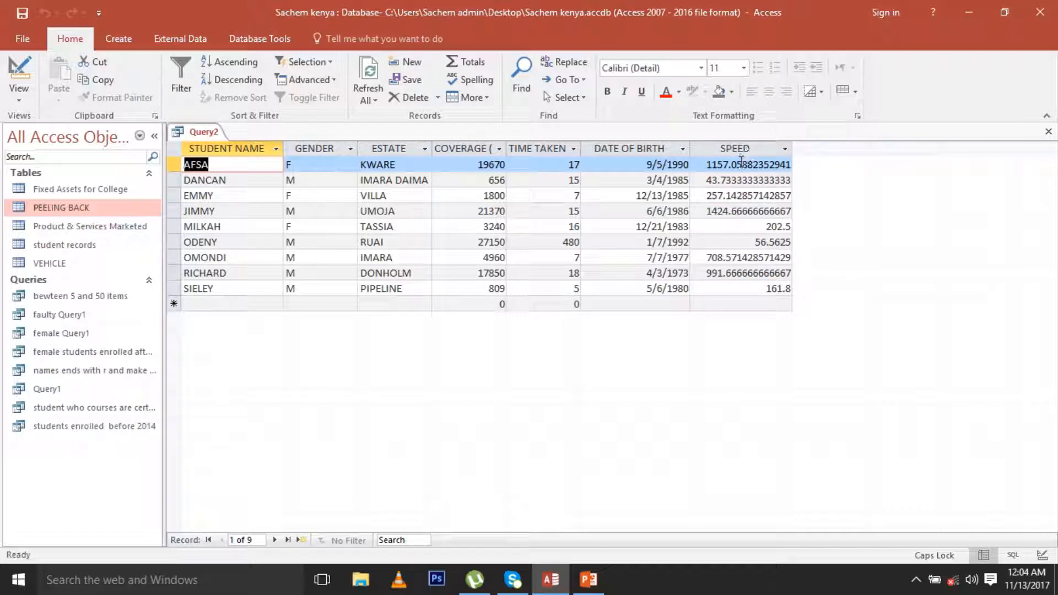
{"action": "left_click", "coordinate": [1048, 131]}
{"action": "left_click", "coordinate": [472, 333]}
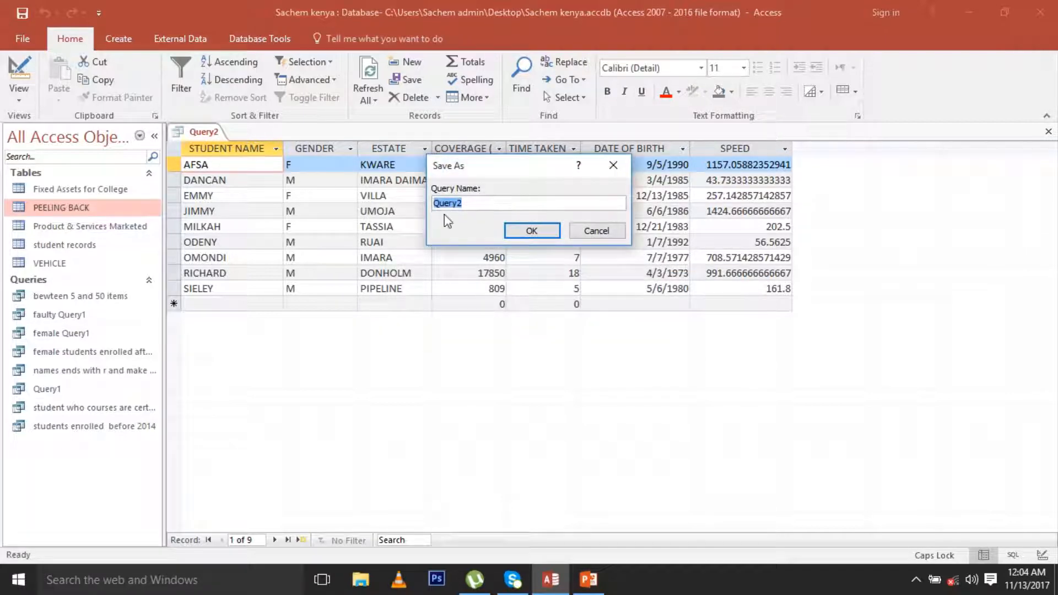
{"action": "type", "text": "SPEEDOM"}
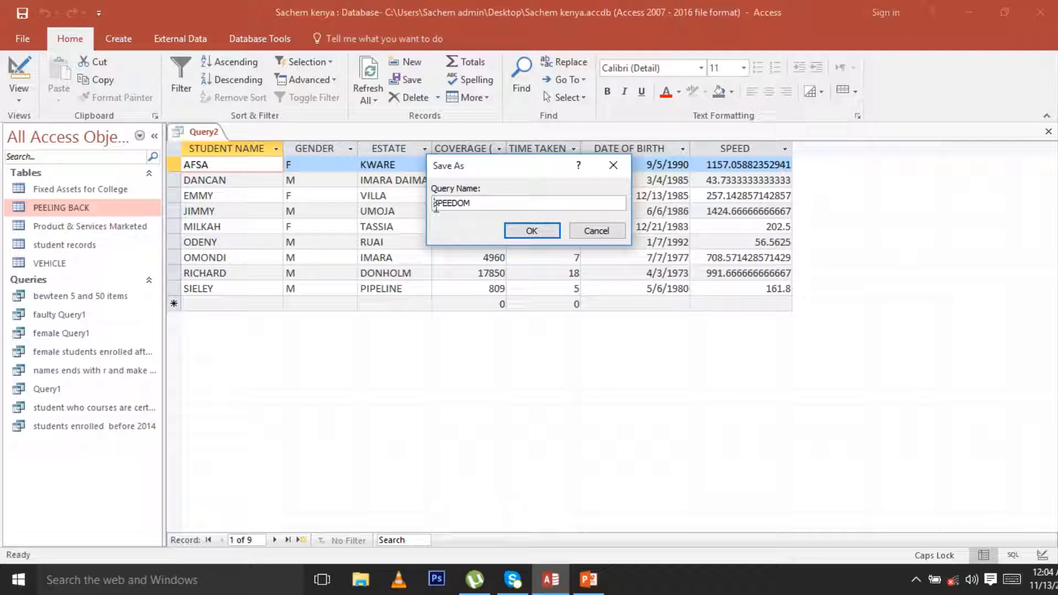
{"action": "key", "text": "BackSpace"}
{"action": "key", "text": "BackSpace"}
{"action": "key", "text": "BackSpace"}
{"action": "key", "text": "BackSpace"}
{"action": "key", "text": "BackSpace"}
{"action": "key", "text": "BackSpace"}
{"action": "key", "text": "BackSpace"}
{"action": "type", "text": "E"}
{"action": "key", "text": "BackSpace"}
{"action": "type", "text": "SPEEDOMETER QUERR"}
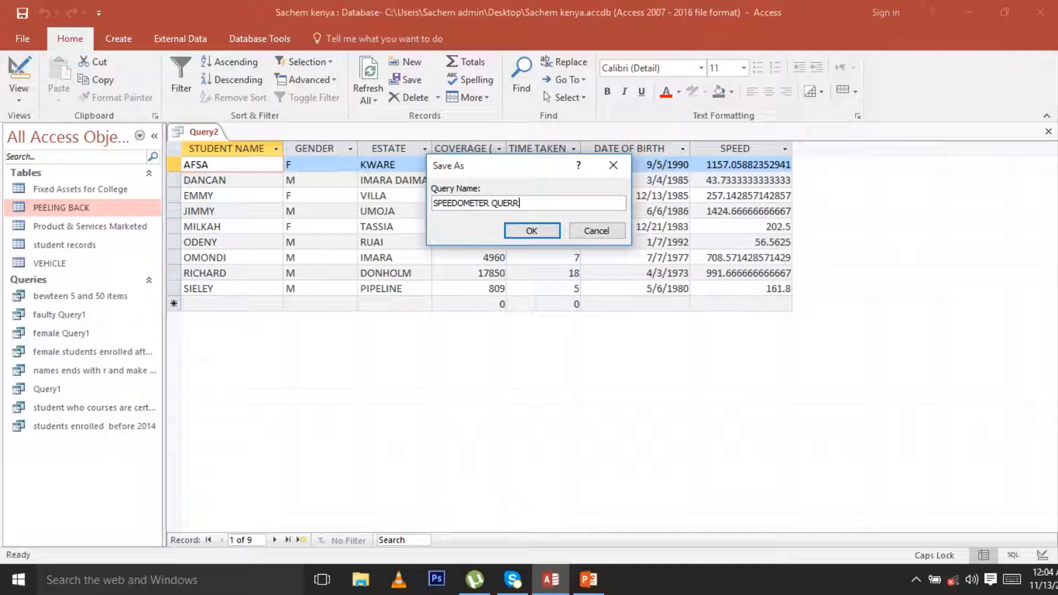
{"action": "type", "text": "Y"}
{"action": "key", "text": "BackSpace"}
{"action": "key", "text": "BackSpace"}
{"action": "type", "text": "Y"}
{"action": "left_click", "coordinate": [532, 231]}
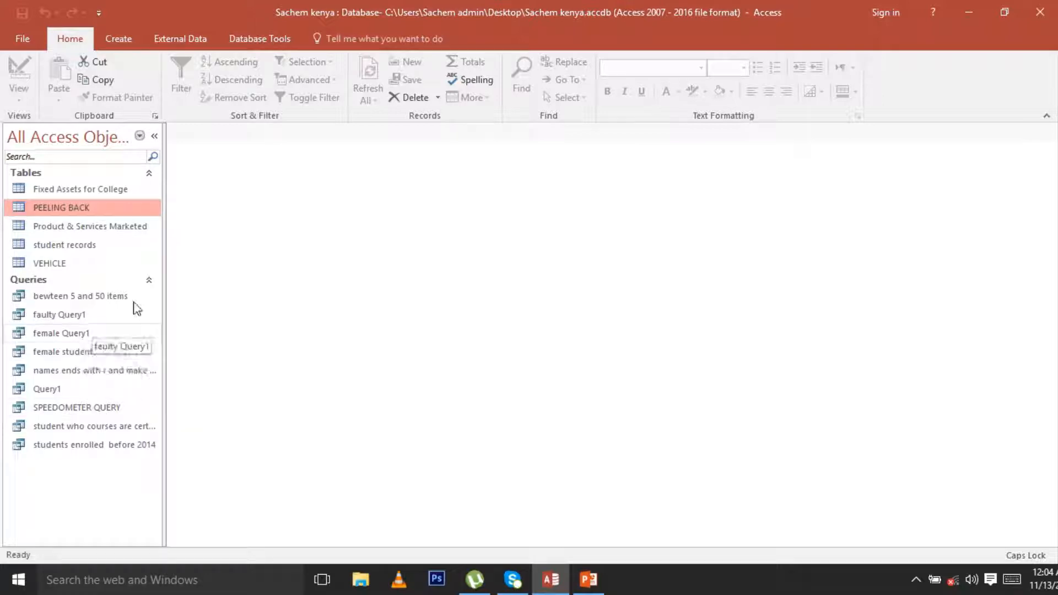
Create a new query design based on the PEELING BACK table and add all of its fields to the grid.
{"action": "left_click", "coordinate": [120, 40]}
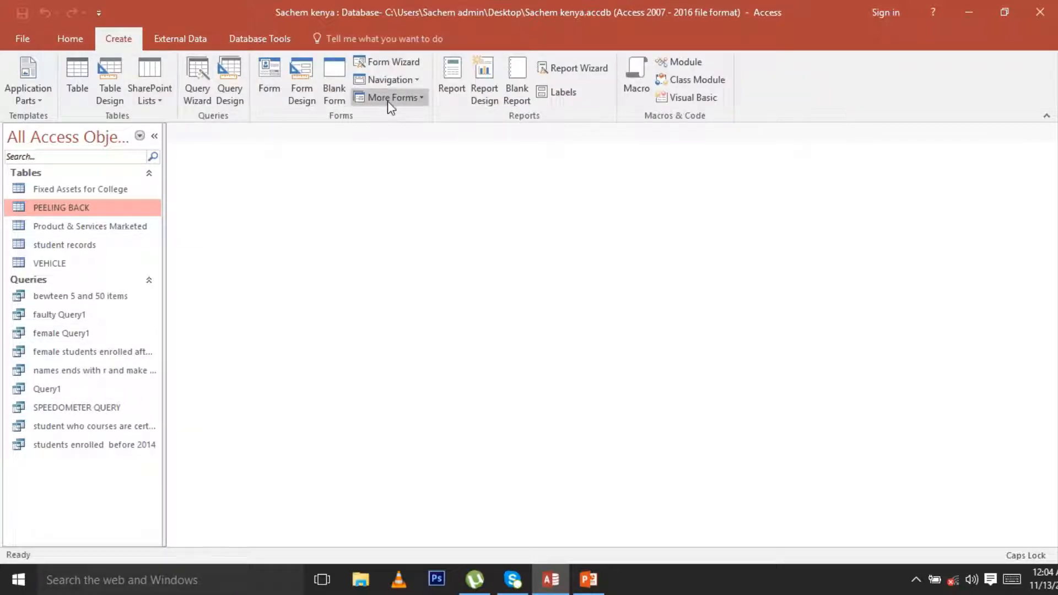
{"action": "left_click", "coordinate": [229, 91]}
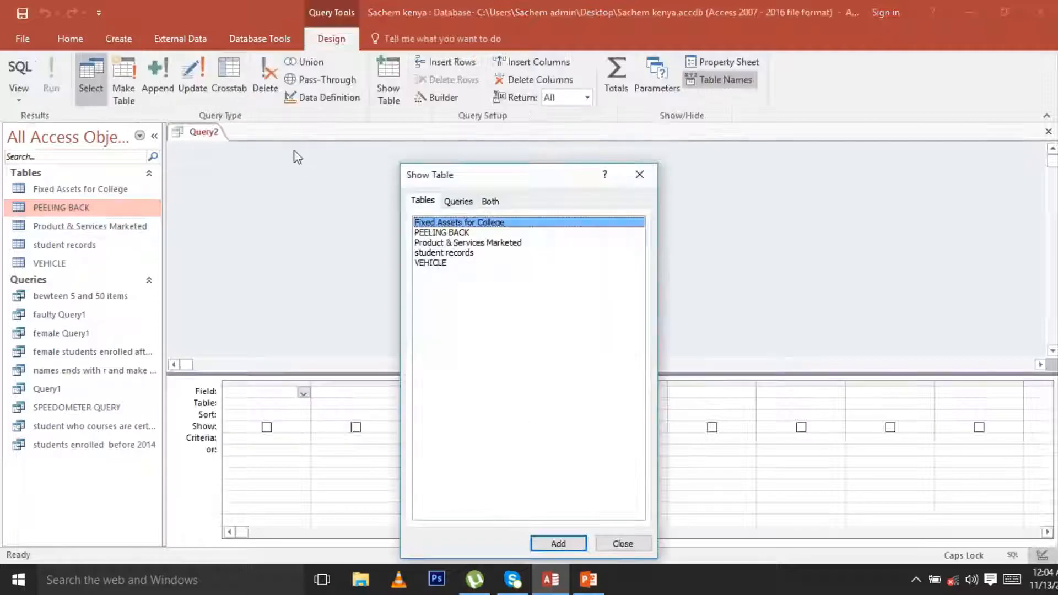
{"action": "left_click", "coordinate": [444, 232]}
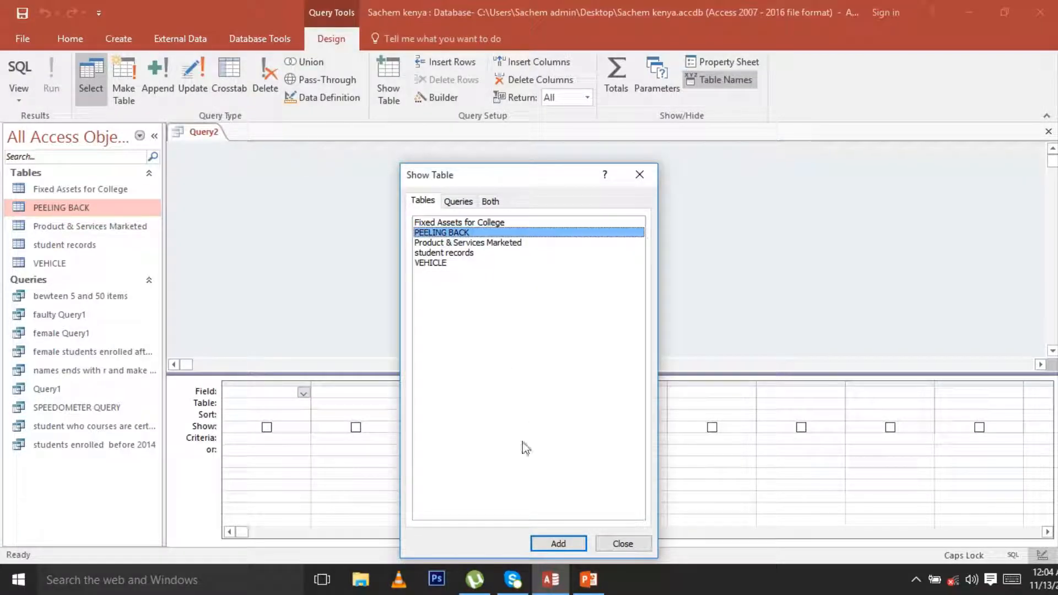
{"action": "left_click", "coordinate": [566, 546]}
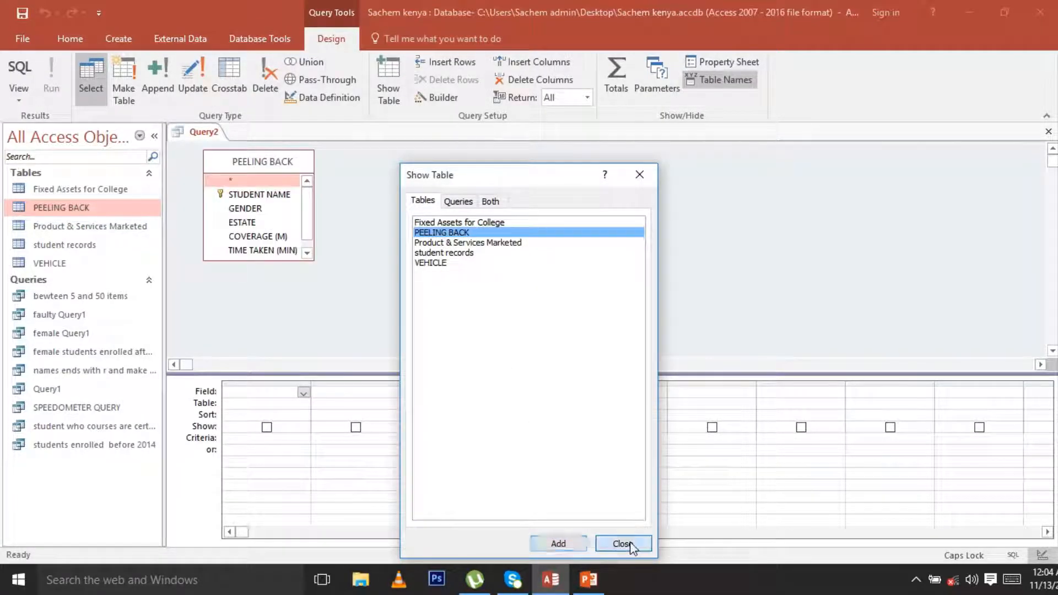
{"action": "left_click", "coordinate": [626, 545]}
{"action": "double_click", "coordinate": [261, 163]}
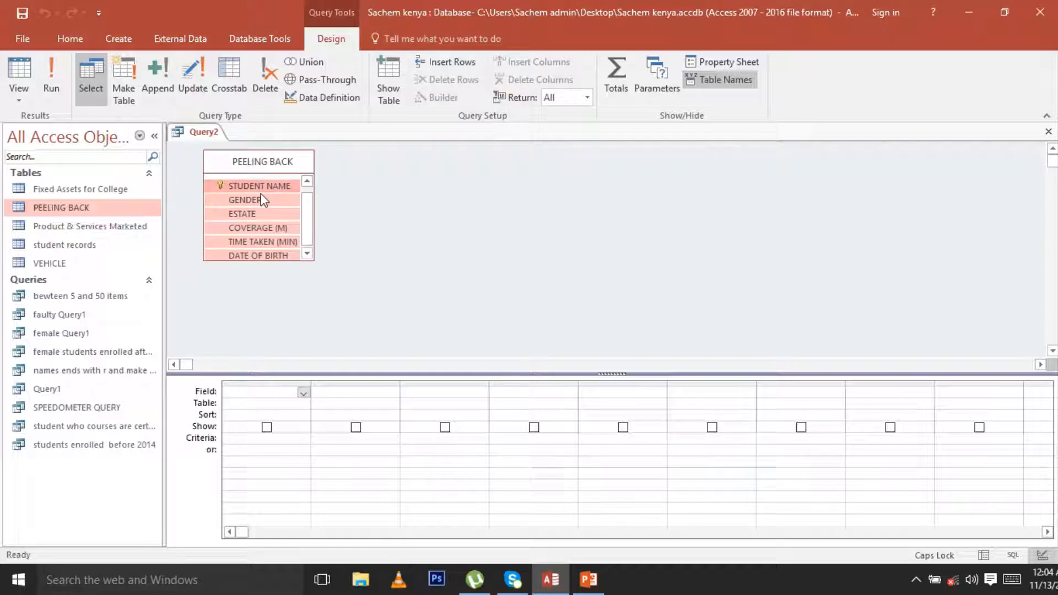
{"action": "left_click_drag", "start_coordinate": [265, 198], "coordinate": [265, 406]}
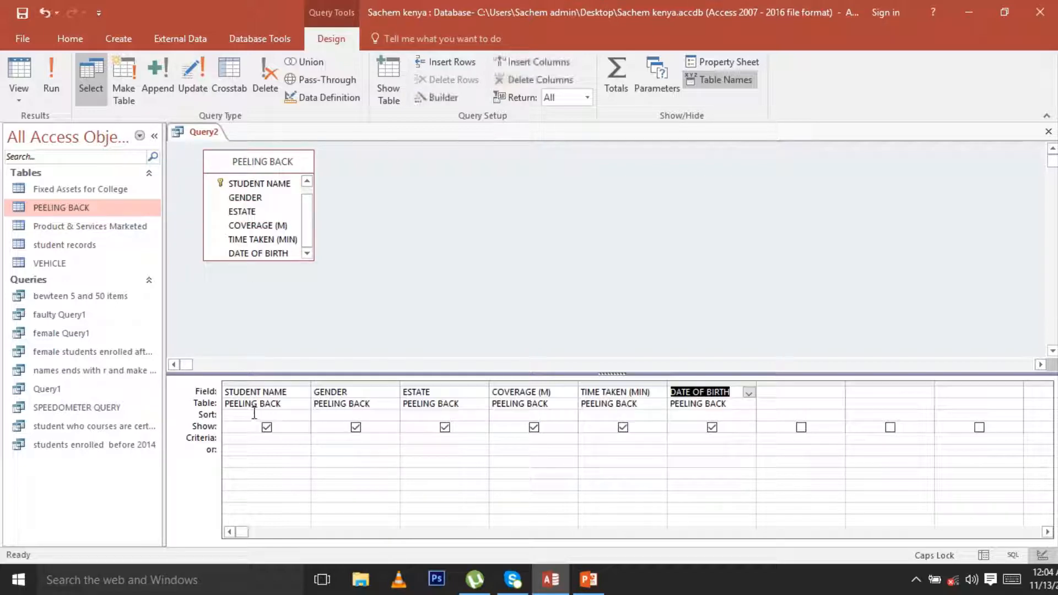
Add the calculated field FARE:2/100*[COVERAGE (M)] in the empty column after DATE OF BIRTH.
{"action": "left_click", "coordinate": [776, 392]}
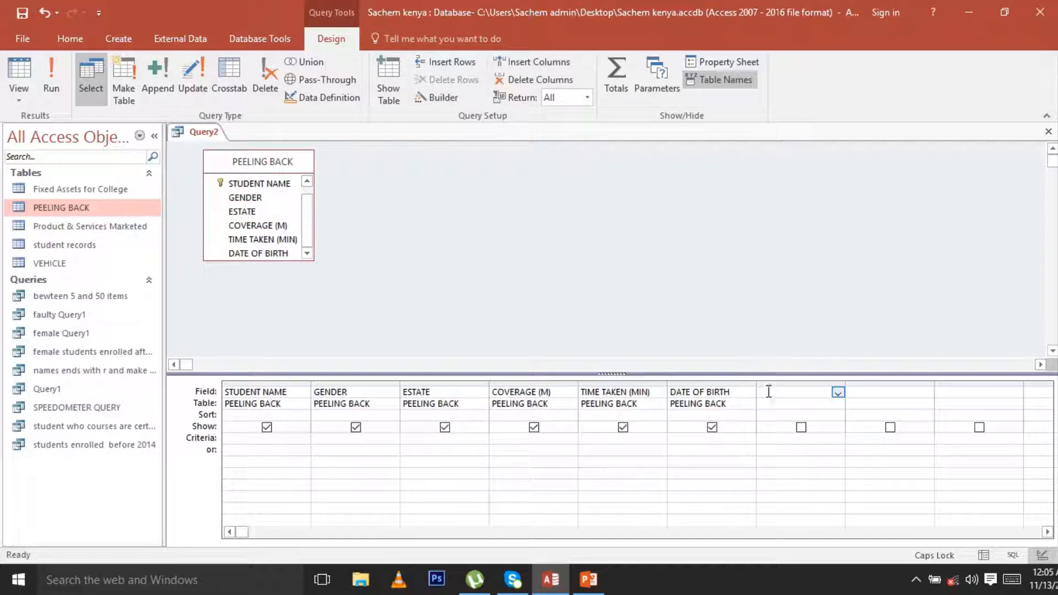
{"action": "type", "text": "FA"}
{"action": "type", "text": "RE"}
{"action": "type", "text": ":"}
{"action": "type", "text": "2/1"}
{"action": "type", "text": "00"}
{"action": "type", "text": "*"}
{"action": "type", "text": "?????????????????"}
{"action": "key", "text": "BackSpace"}
{"action": "key", "text": "BackSpace"}
{"action": "key", "text": "BackSpace"}
{"action": "key", "text": "BackSpace"}
{"action": "key", "text": "BackSpace"}
{"action": "key", "text": "BackSpace"}
{"action": "key", "text": "BackSpace"}
{"action": "key", "text": "BackSpace"}
{"action": "key", "text": "BackSpace"}
{"action": "key", "text": "BackSpace"}
{"action": "key", "text": "BackSpace"}
{"action": "key", "text": "BackSpace"}
{"action": "key", "text": "BackSpace"}
{"action": "key", "text": "BackSpace"}
{"action": "key", "text": "BackSpace"}
{"action": "key", "text": "BackSpace"}
{"action": "key", "text": "BackSpace"}
{"action": "key", "text": "BackSpace"}
{"action": "key", "text": "BackSpace"}
{"action": "type", "text": "[COVERAGE (M))"}
Set the COVERAGE (M) criterion to >10000 and run the query.
{"action": "left_click", "coordinate": [530, 439]}
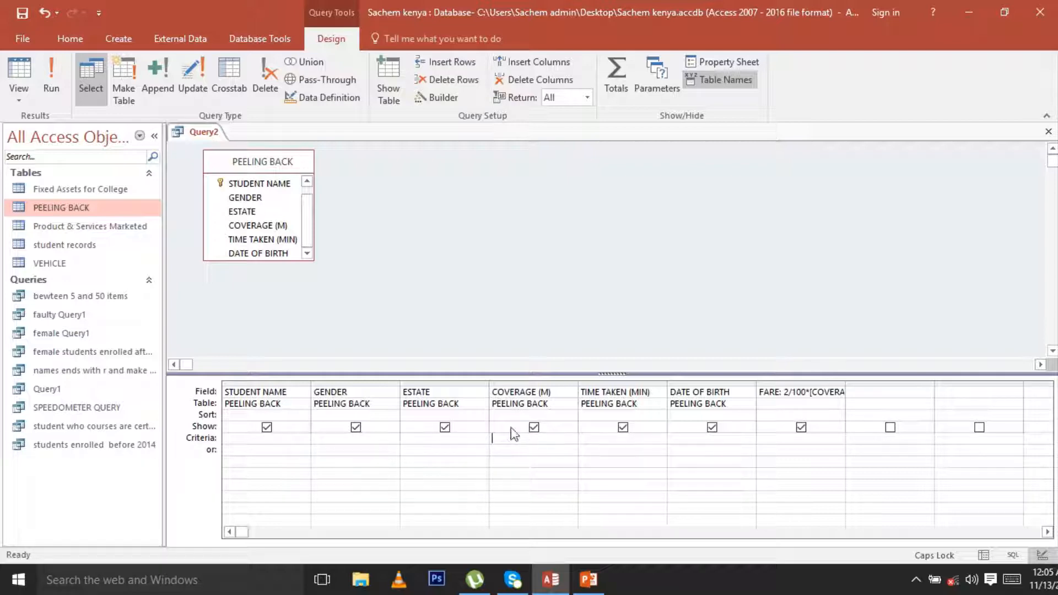
{"action": "type", "text": ">10000"}
{"action": "left_click", "coordinate": [52, 76]}
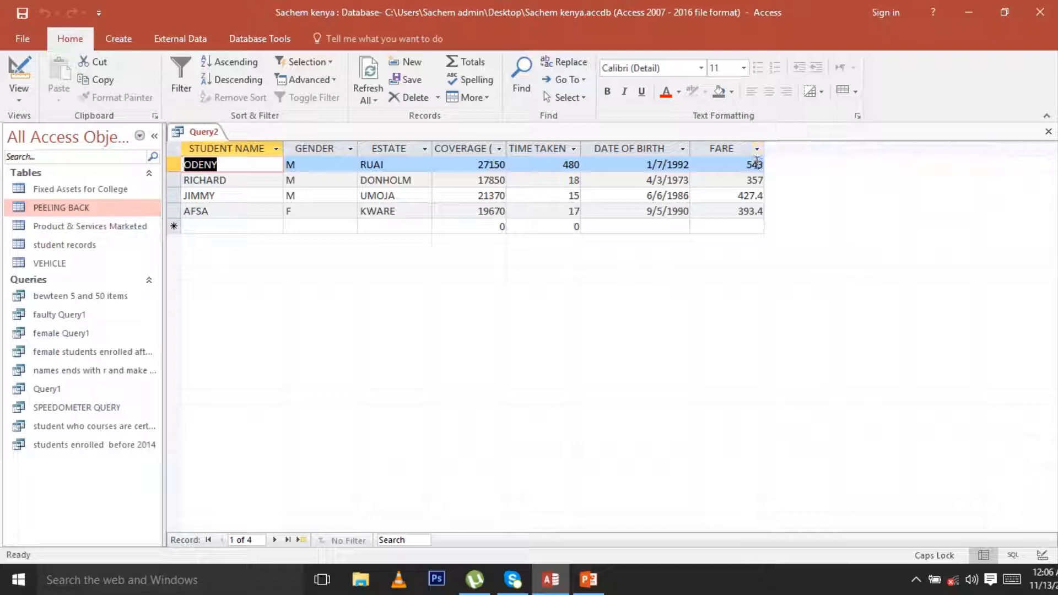
Close the fare query, saving it as FARE FOR COVERAGE EXCEED 10KM Query2.
{"action": "left_click", "coordinate": [1048, 133]}
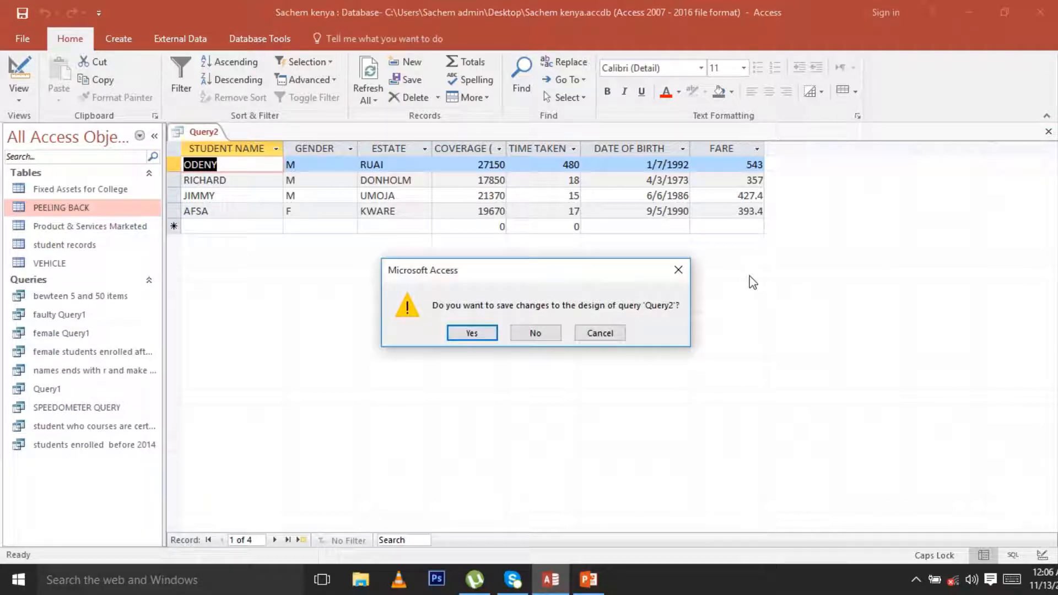
{"action": "left_click", "coordinate": [484, 333]}
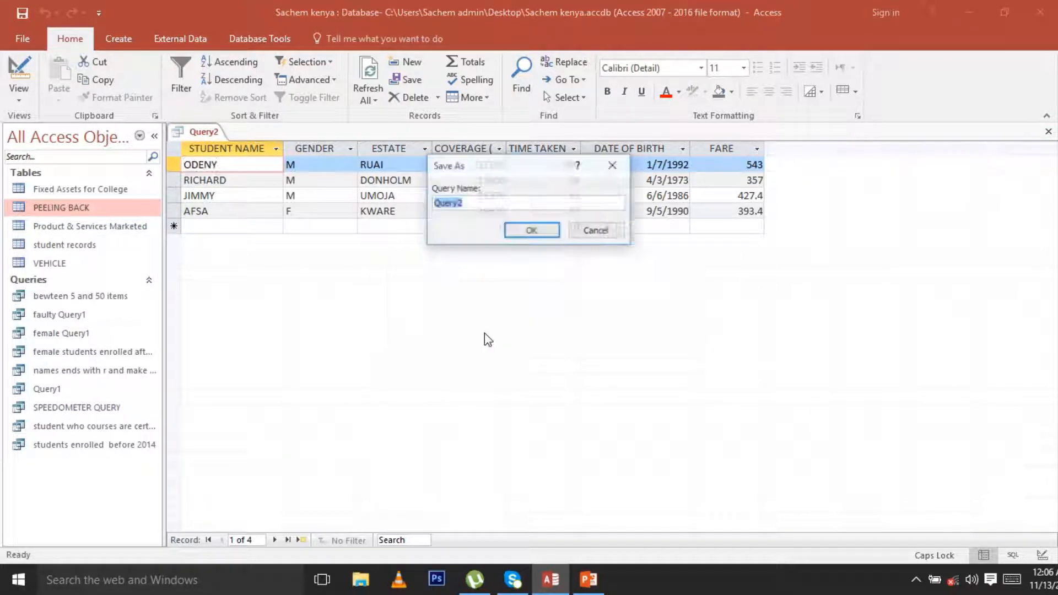
{"action": "left_click", "coordinate": [472, 204]}
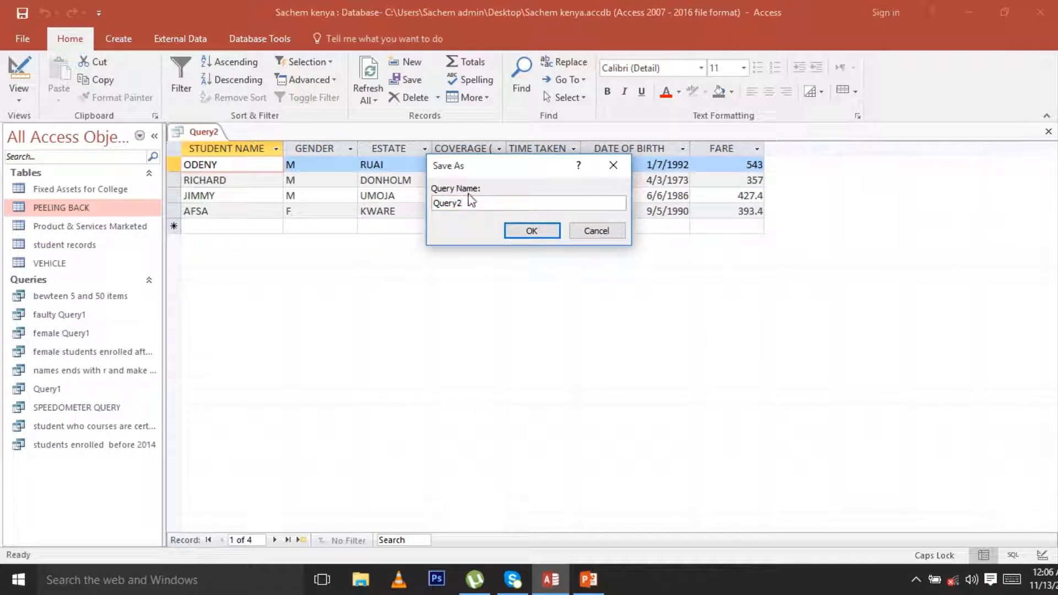
{"action": "key", "text": "Left"}
{"action": "key", "text": "Left"}
{"action": "key", "text": "Left"}
{"action": "key", "text": "Left"}
{"action": "key", "text": "Left"}
{"action": "key", "text": "Left"}
{"action": "type", "text": "FARE"}
{"action": "type", "text": "FOR COVERAGE "}
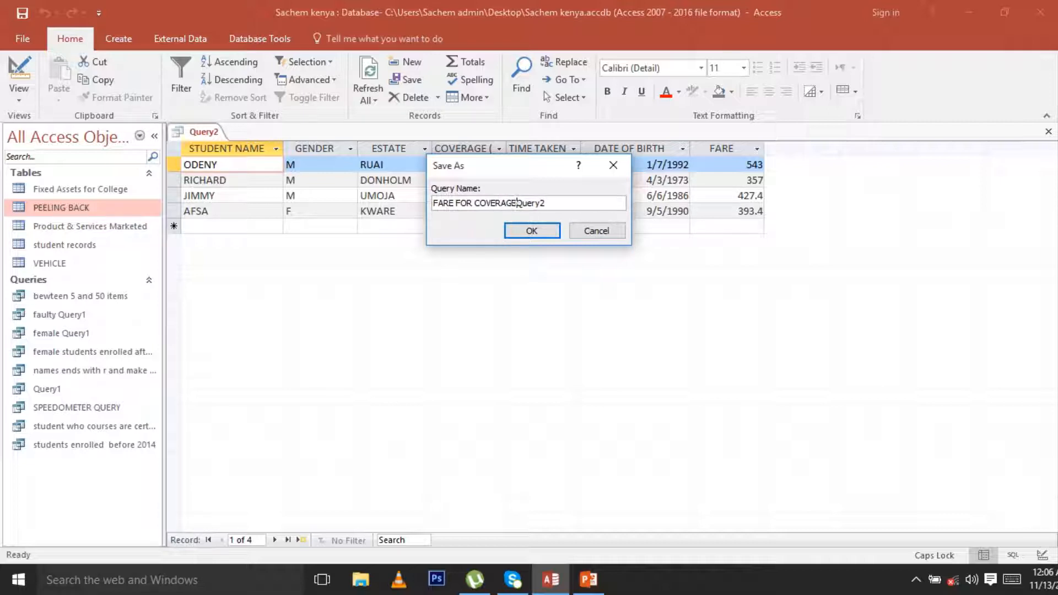
{"action": "type", "text": "EXCEED 10KM"}
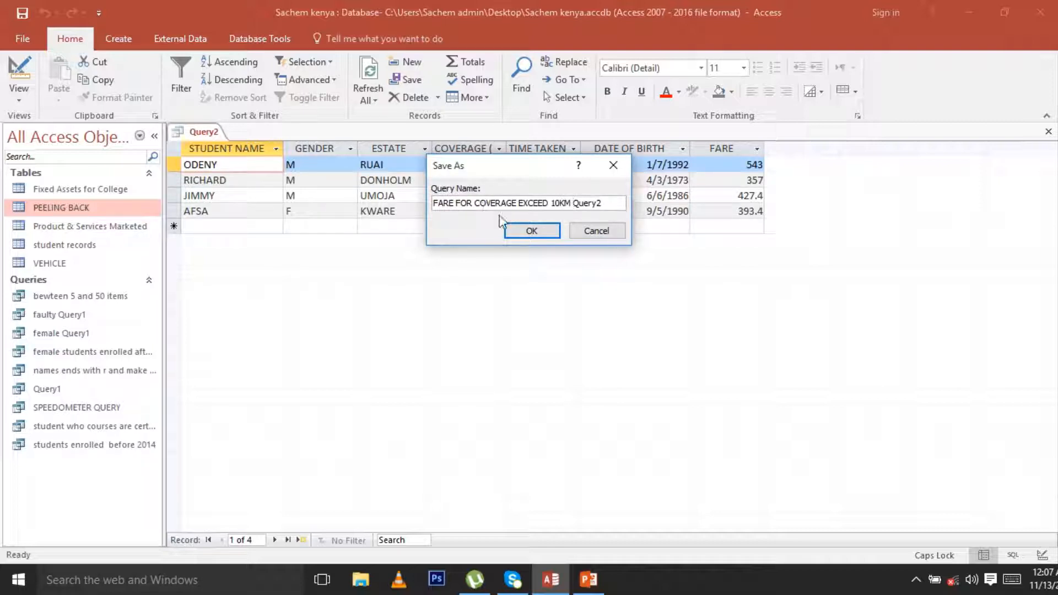
{"action": "left_click", "coordinate": [535, 235]}
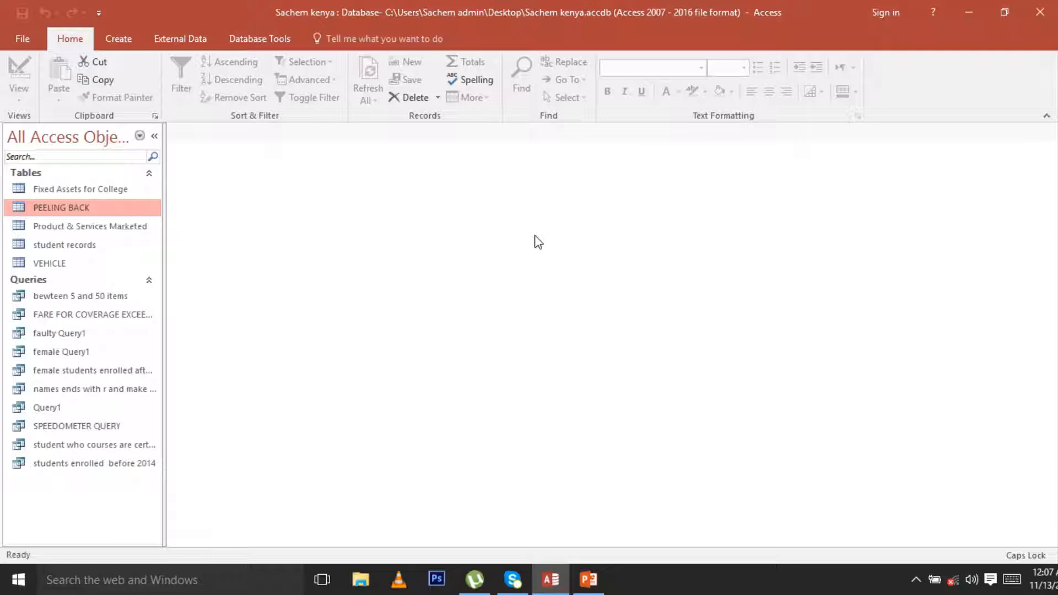
Start another query design on the PEELING BACK table with all of its fields in the grid.
{"action": "left_click", "coordinate": [118, 42]}
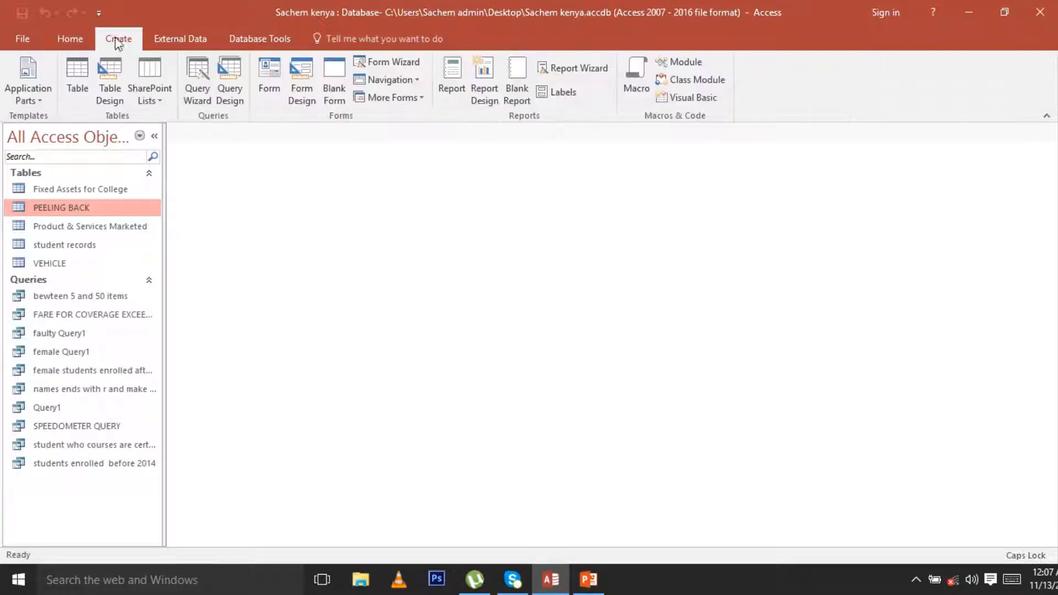
{"action": "left_click", "coordinate": [230, 103]}
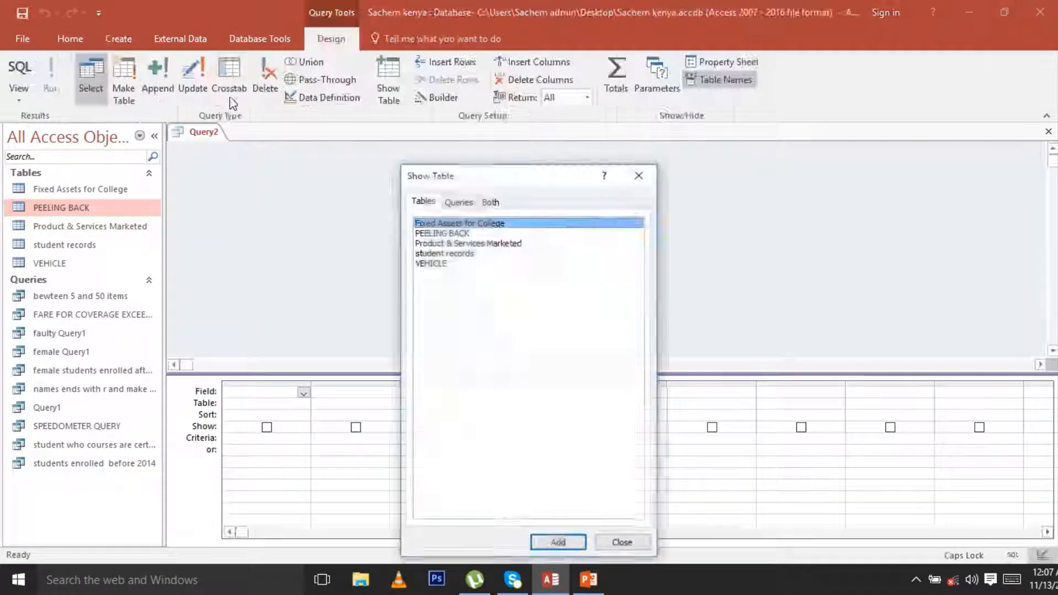
{"action": "left_click", "coordinate": [453, 233]}
{"action": "left_click", "coordinate": [558, 543]}
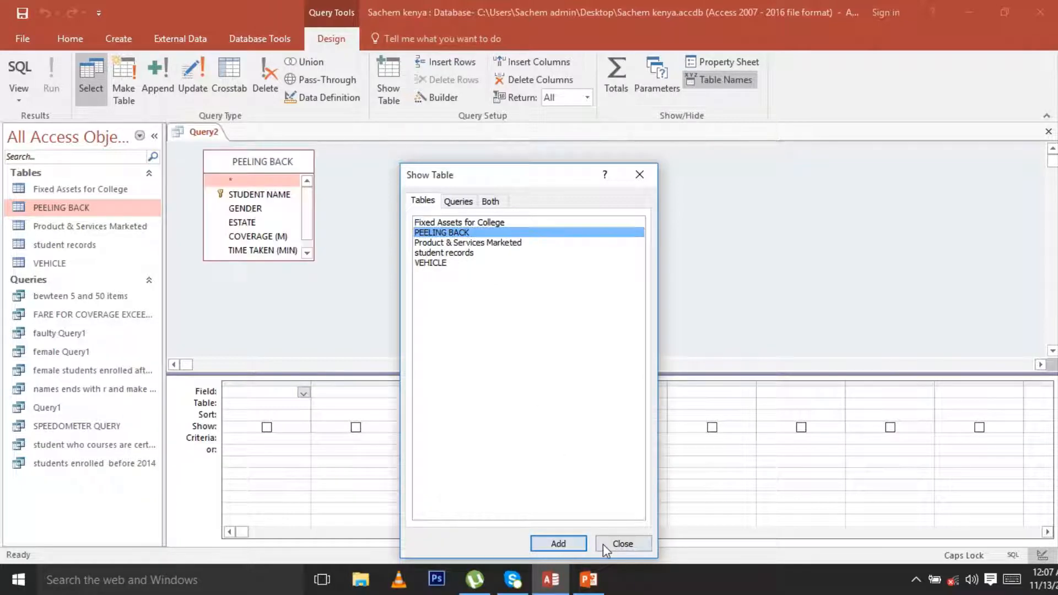
{"action": "left_click", "coordinate": [604, 544]}
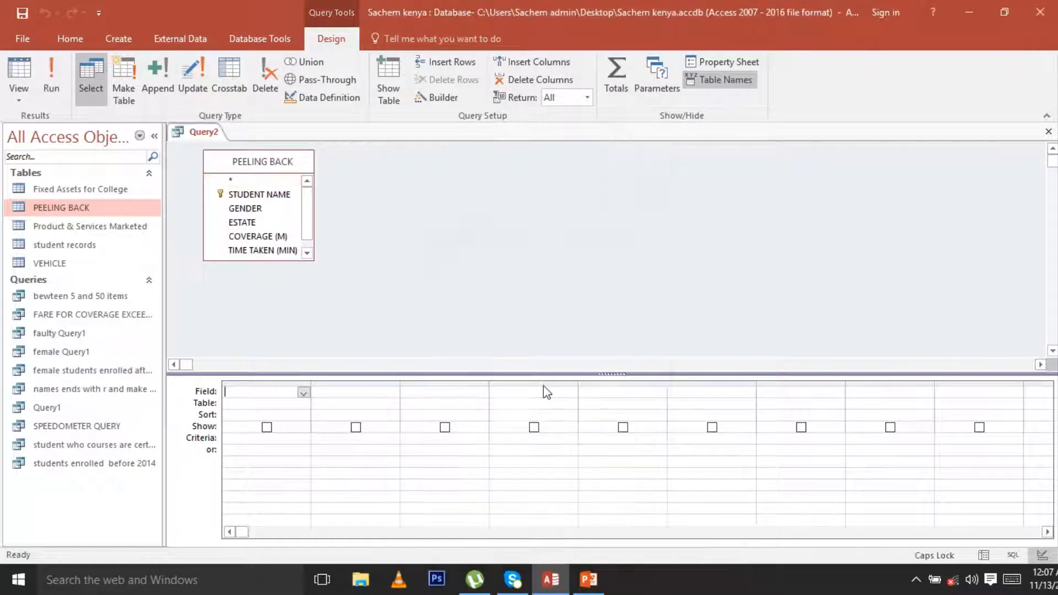
{"action": "double_click", "coordinate": [262, 161]}
{"action": "left_click_drag", "start_coordinate": [268, 206], "coordinate": [231, 408]}
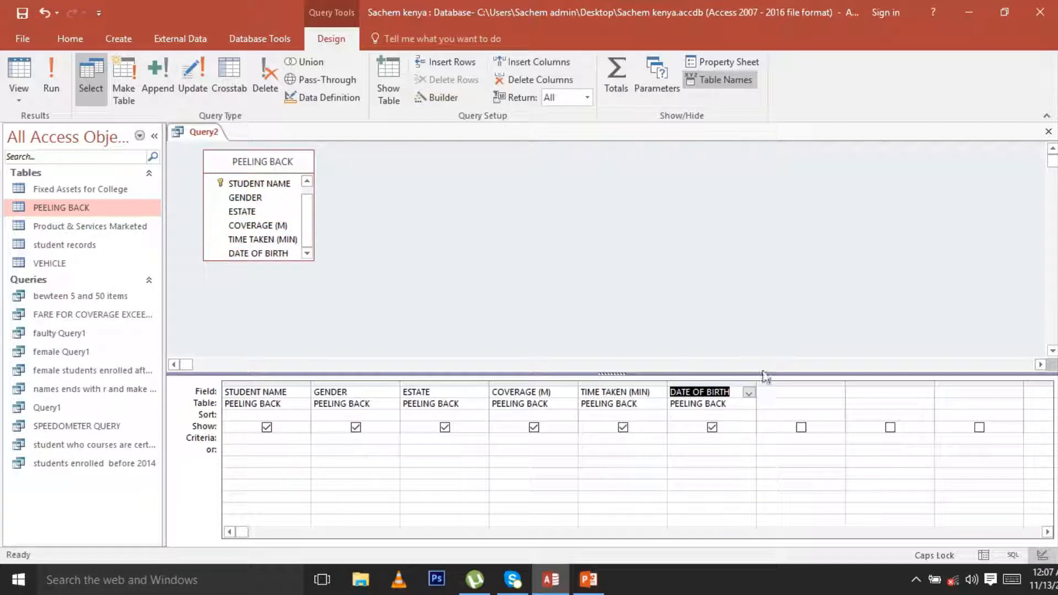
Add the calculated field DISCOUNT:3.5/100*[COVERAGE (M)] in the empty column after DATE OF BIRTH.
{"action": "left_click", "coordinate": [779, 392]}
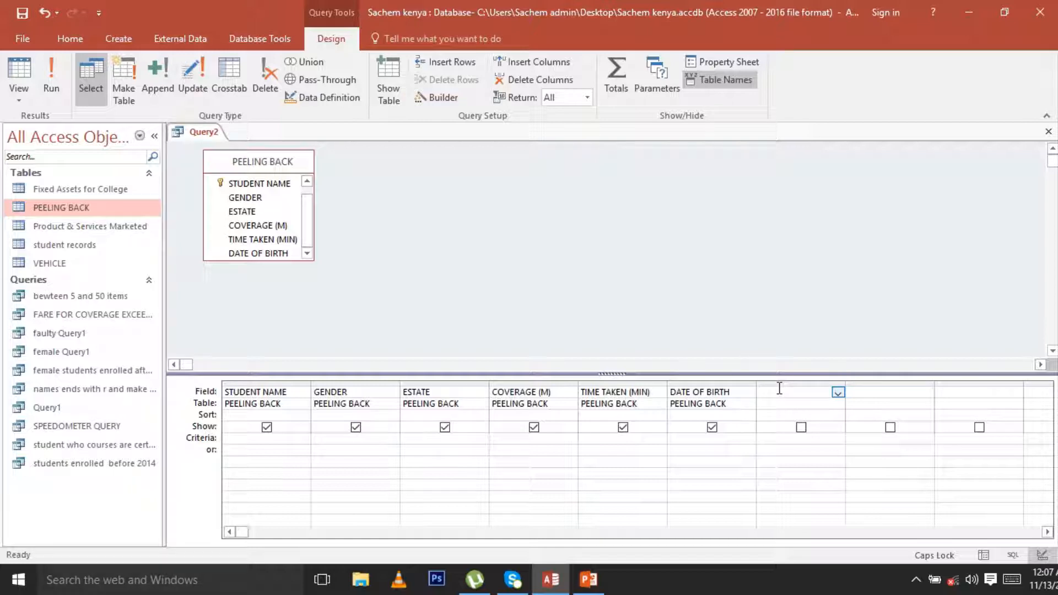
{"action": "type", "text": "DISC"}
{"action": "type", "text": "OUNT"}
{"action": "type", "text": ":"}
{"action": "type", "text": "3."}
{"action": "type", "text": "5"}
{"action": "type", "text": "/"}
{"action": "type", "text": "100"}
{"action": "type", "text": "*"}
{"action": "type", "text": "[C"}
{"action": "type", "text": "OVERAG"}
{"action": "type", "text": "E"}
{"action": "type", "text": " (M"}
{"action": "type", "text": ")"}
{"action": "type", "text": "]"}
Set the TIME TAKEN (MIN) criterion to <30, widen the DISCOUNT column to show its whole expression, and run the query.
{"action": "left_click", "coordinate": [609, 440]}
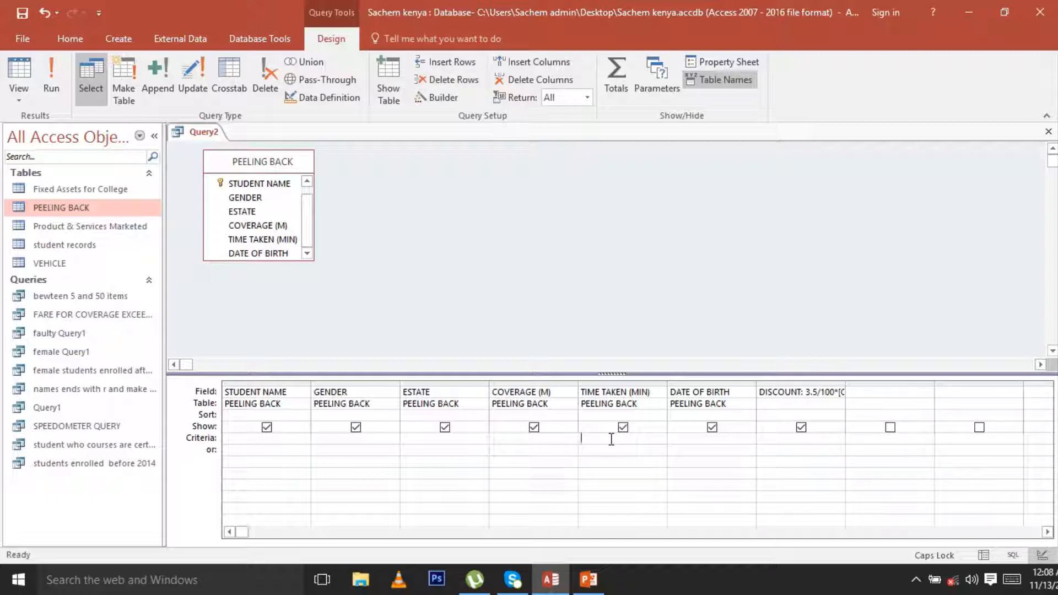
{"action": "type", "text": "<30"}
{"action": "left_click_drag", "start_coordinate": [844, 383], "coordinate": [936, 384]}
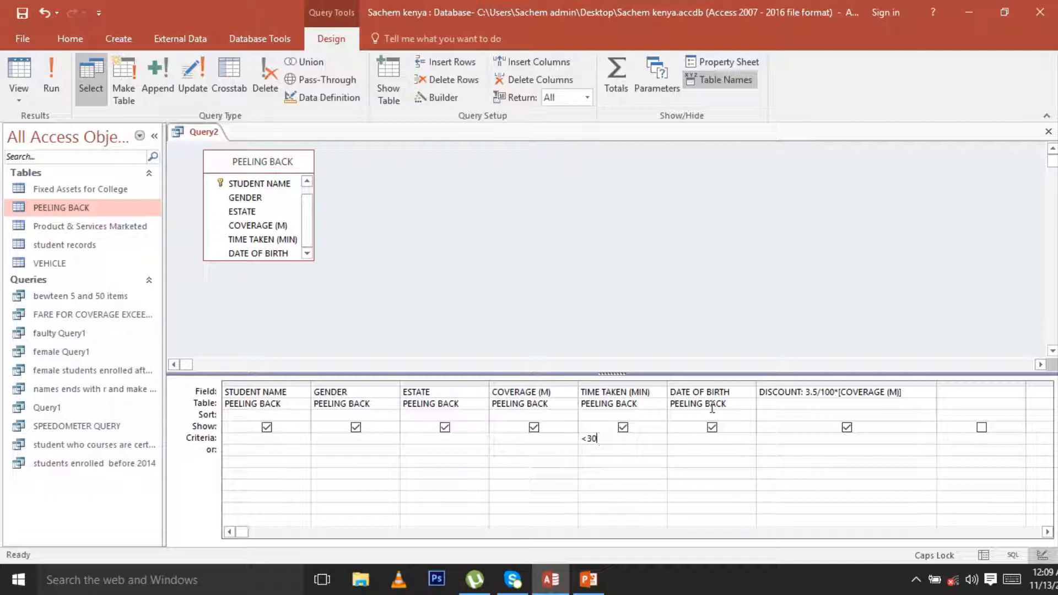
{"action": "left_click", "coordinate": [55, 73]}
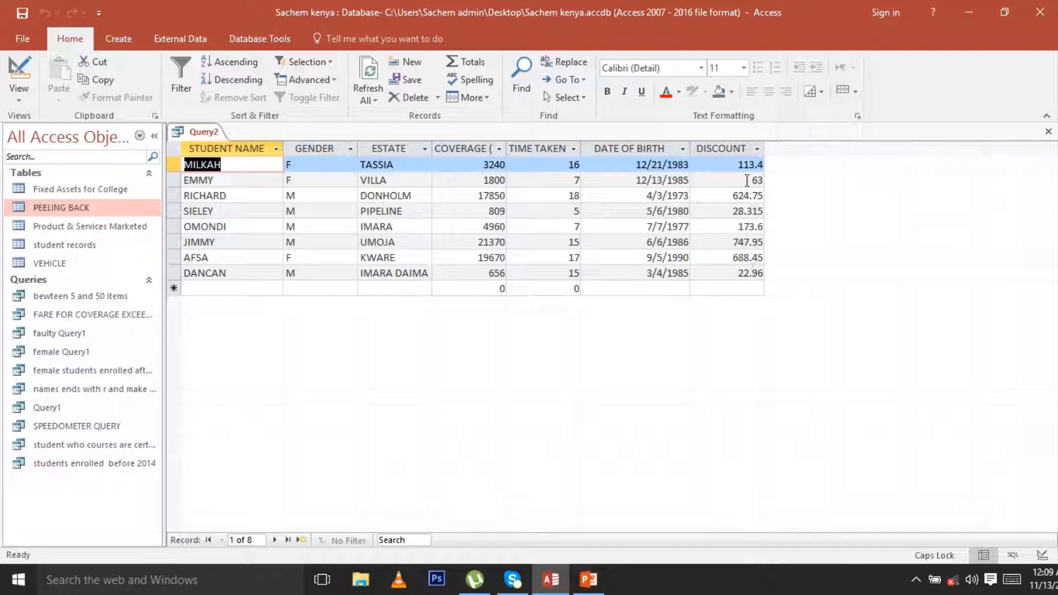
Close the discount query, saving it as DISCOUNTED.
{"action": "left_click", "coordinate": [1050, 133]}
{"action": "left_click", "coordinate": [474, 332]}
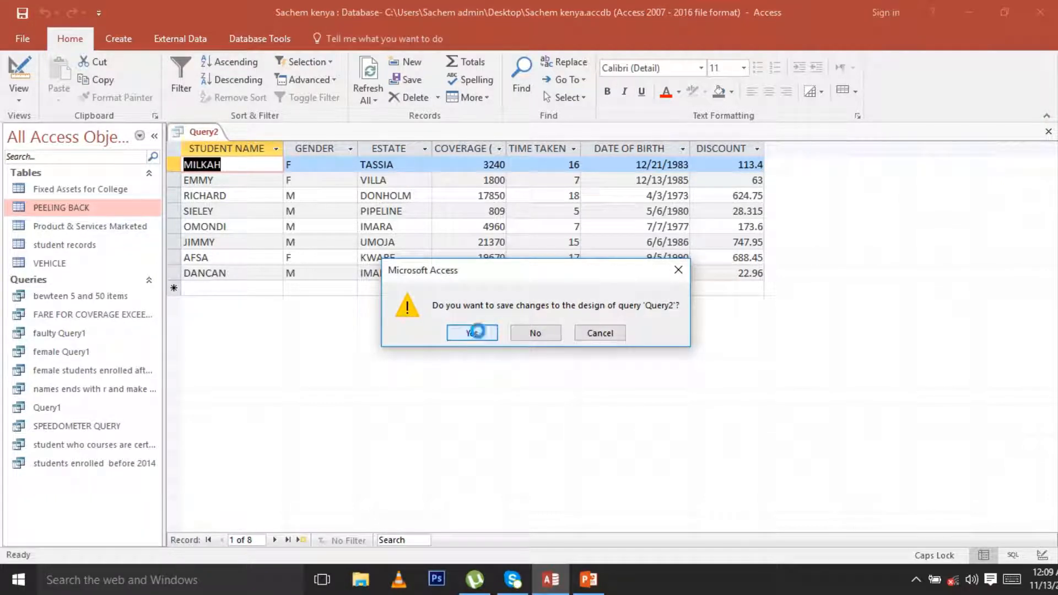
{"action": "type", "text": "D"}
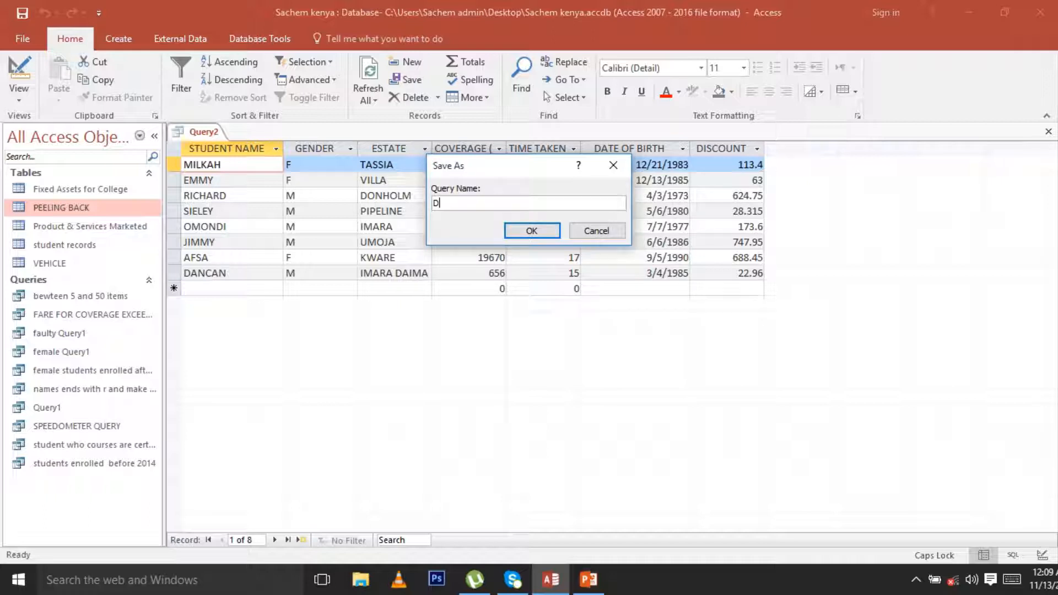
{"action": "type", "text": "ISCOUNTED"}
{"action": "left_click", "coordinate": [531, 231]}
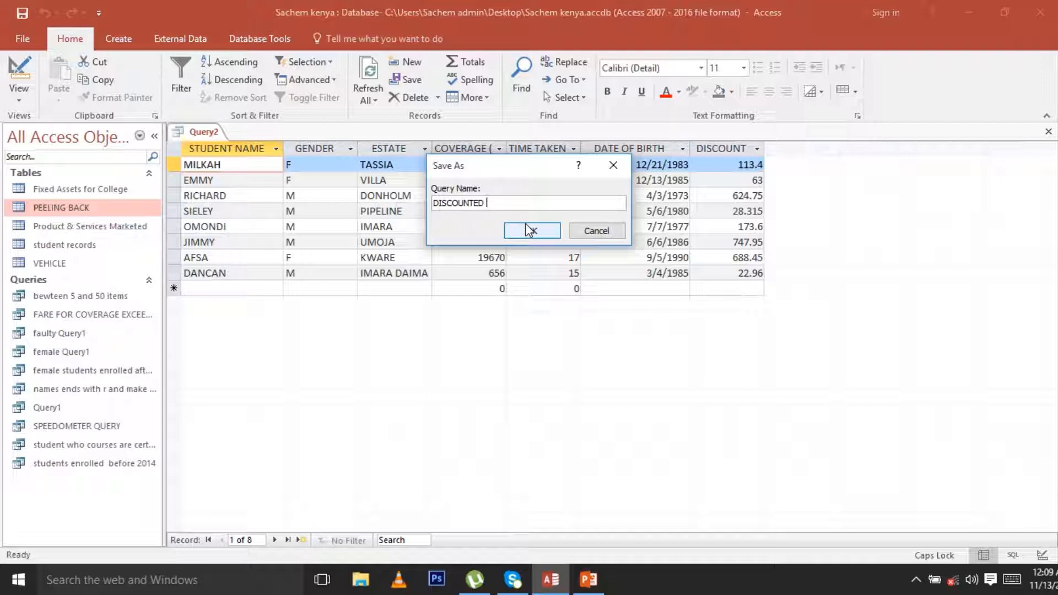
{"action": "left_click", "coordinate": [537, 231]}
{"action": "left_click", "coordinate": [539, 237]}
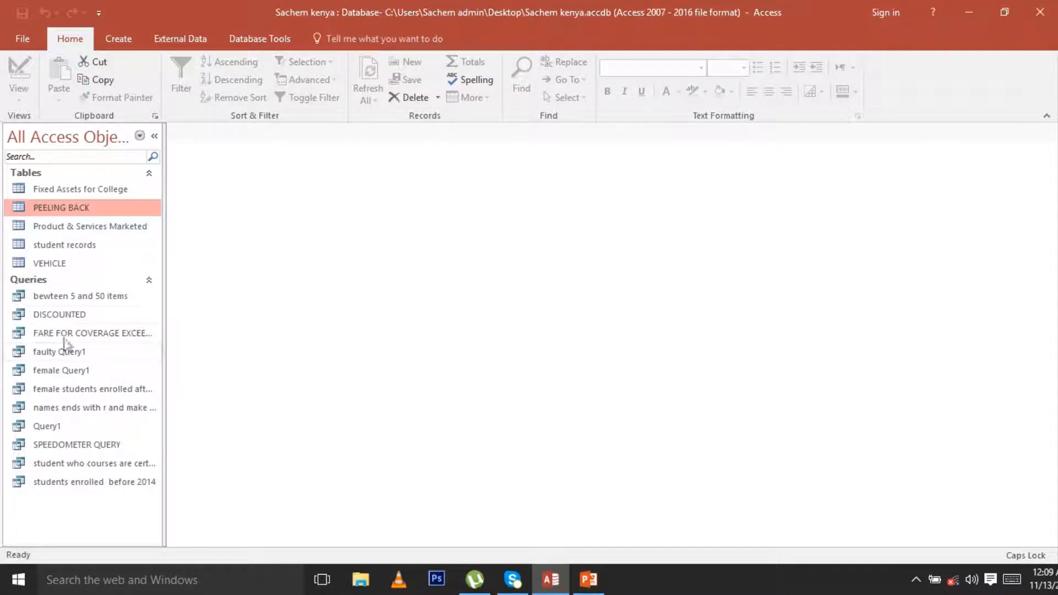
Open the DISCOUNTED query in Design View and set the GENDER criterion to F*.
{"action": "right_click", "coordinate": [50, 314]}
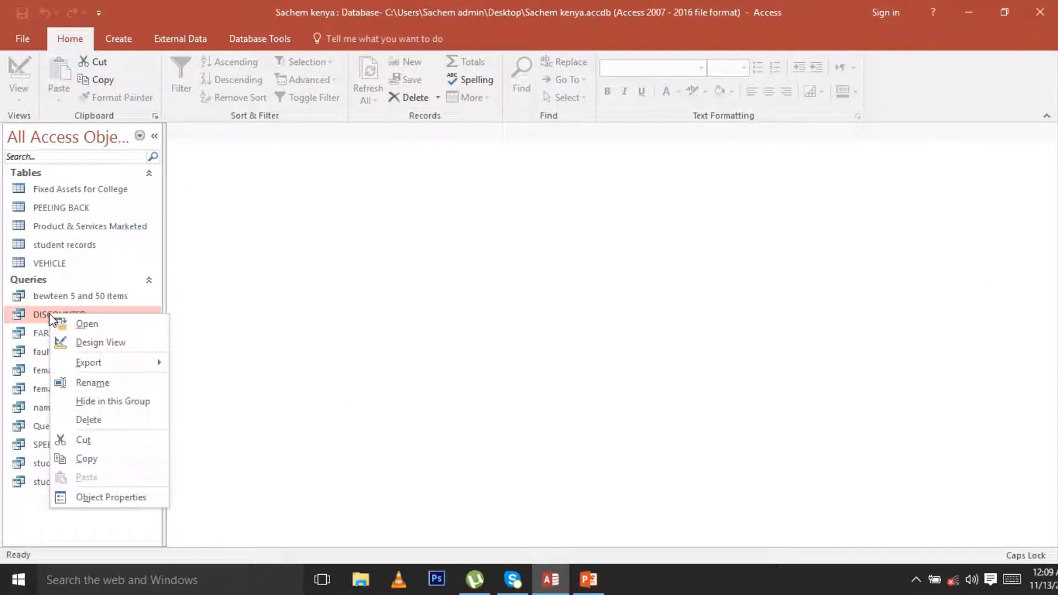
{"action": "left_click", "coordinate": [98, 343]}
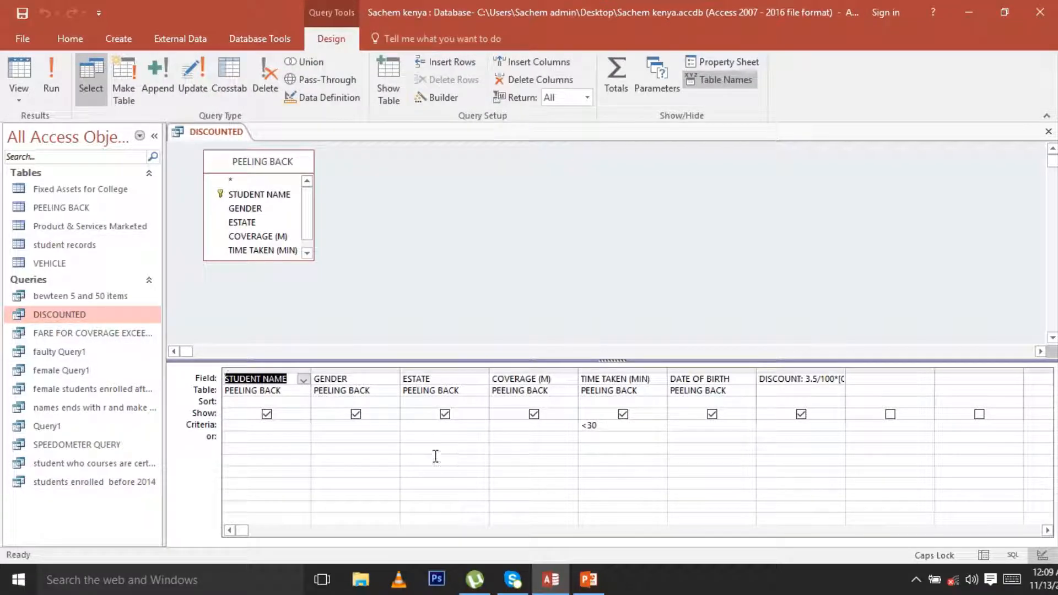
{"action": "left_click", "coordinate": [342, 428]}
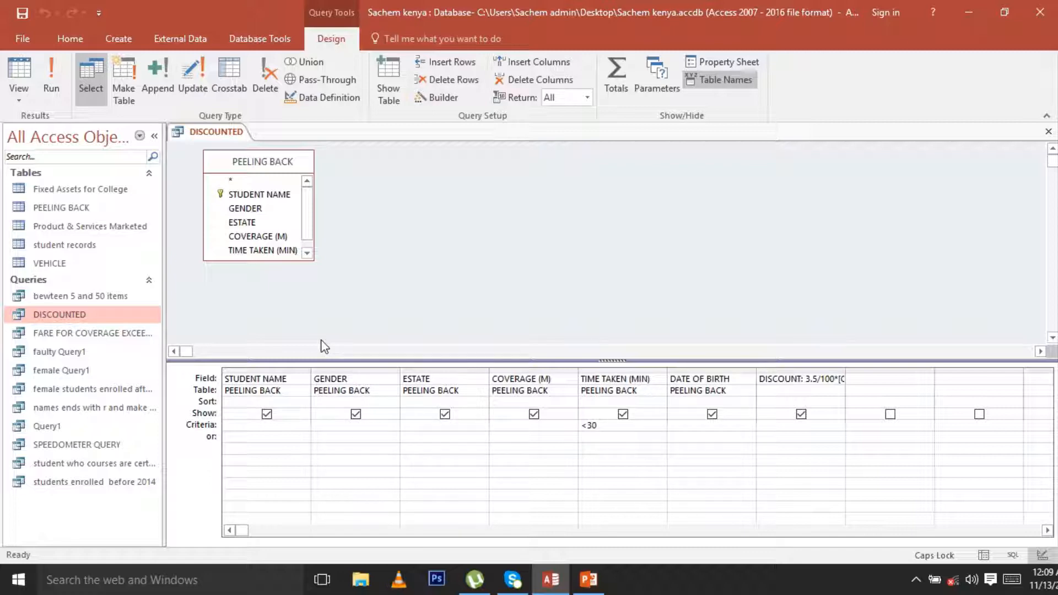
{"action": "type", "text": "F"}
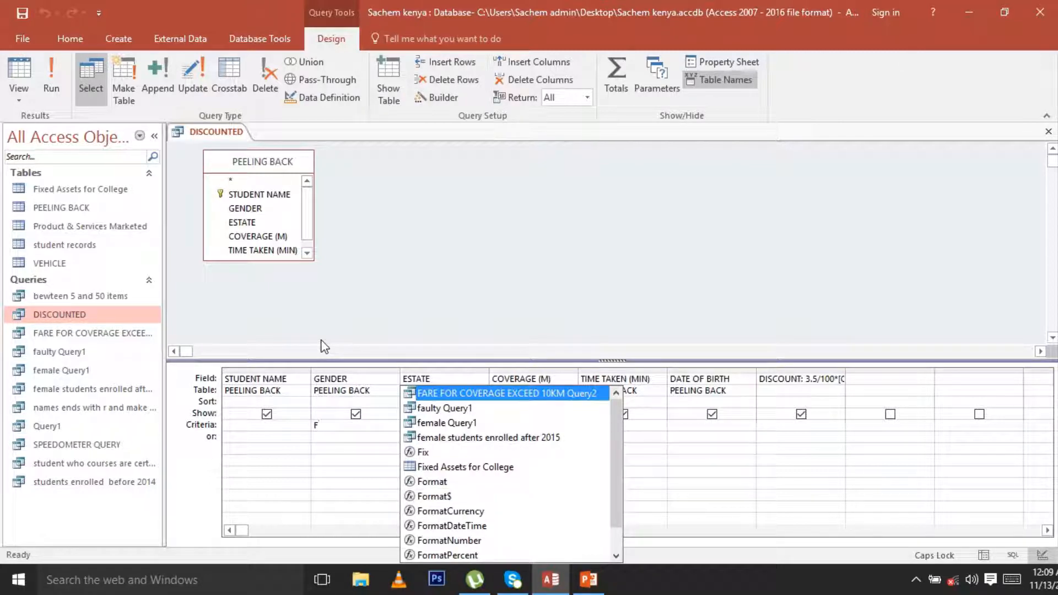
{"action": "type", "text": "*"}
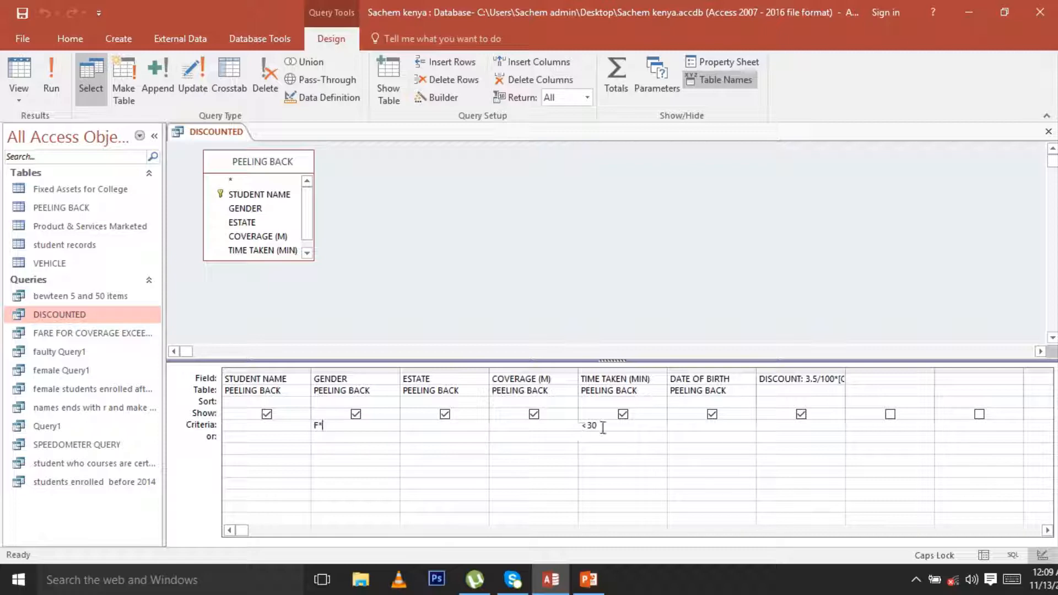
Run the DISCOUNTED query and close it, saving the design changes.
{"action": "left_click", "coordinate": [50, 85]}
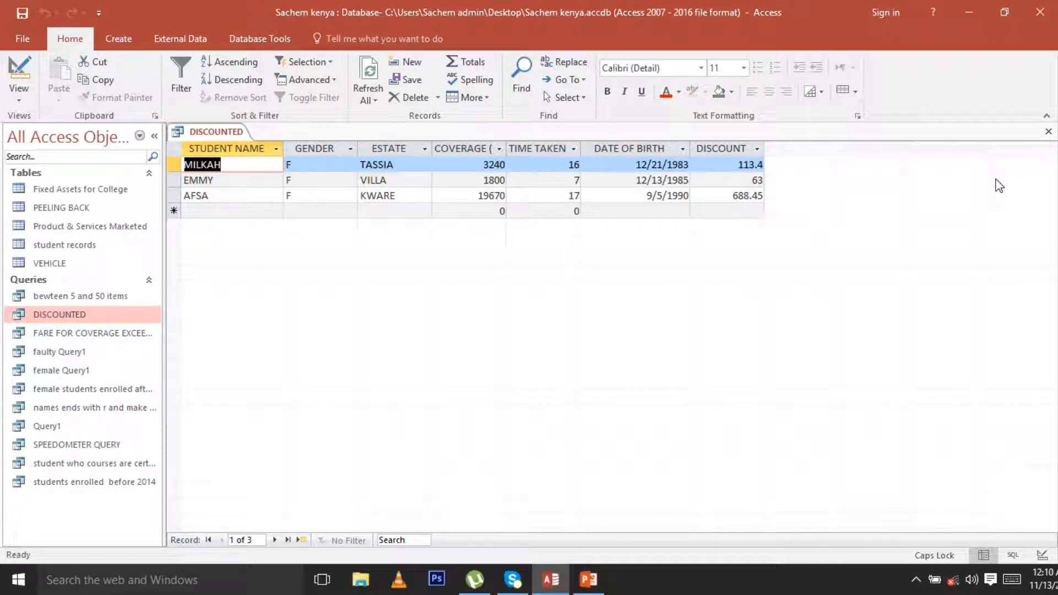
{"action": "left_click", "coordinate": [1049, 135]}
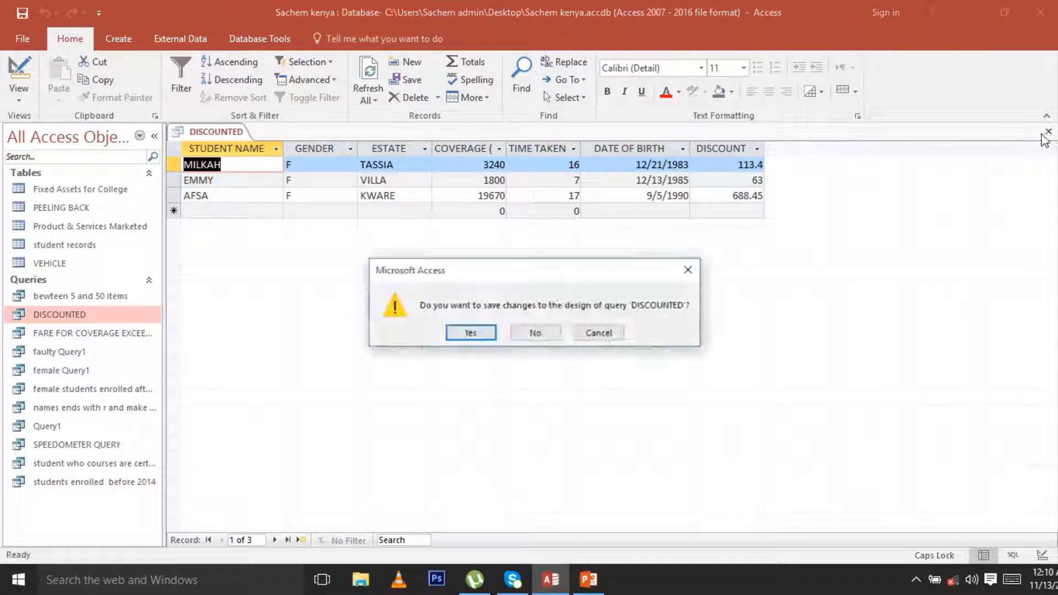
{"action": "left_click", "coordinate": [475, 333]}
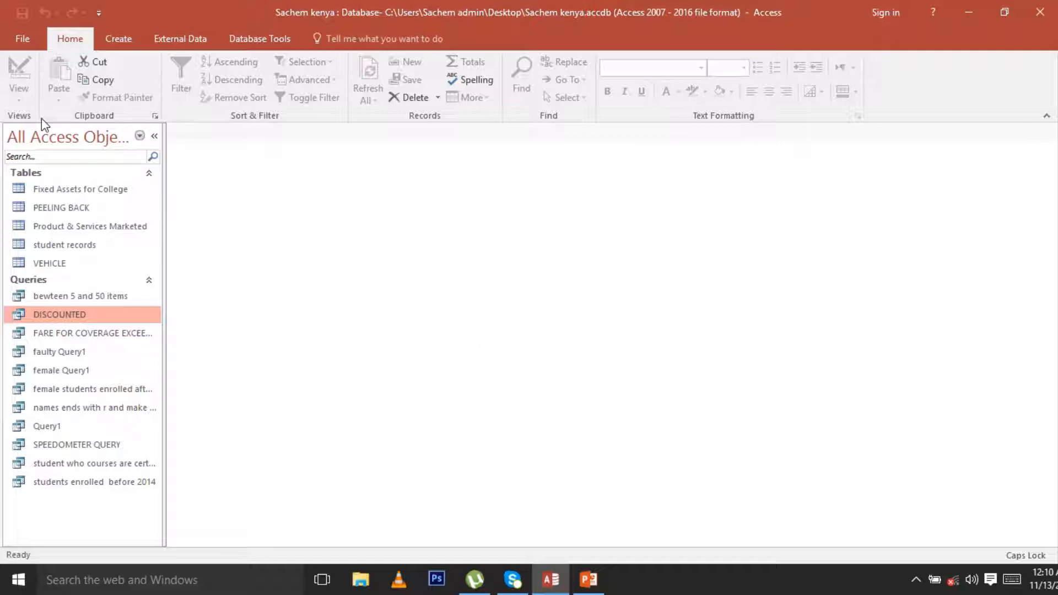
{"action": "left_click", "coordinate": [112, 40]}
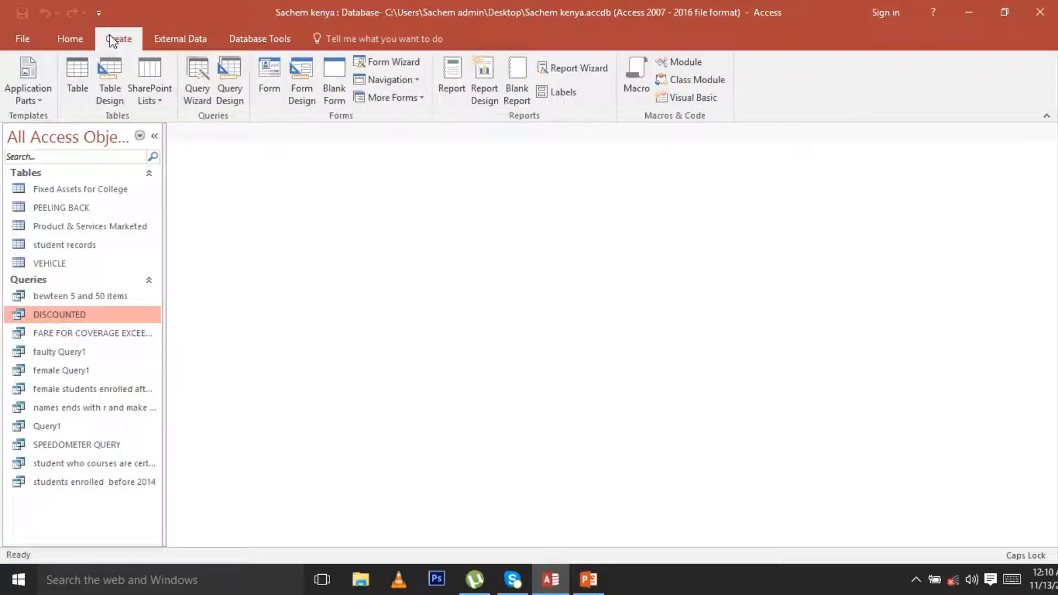
{"action": "left_click", "coordinate": [232, 94]}
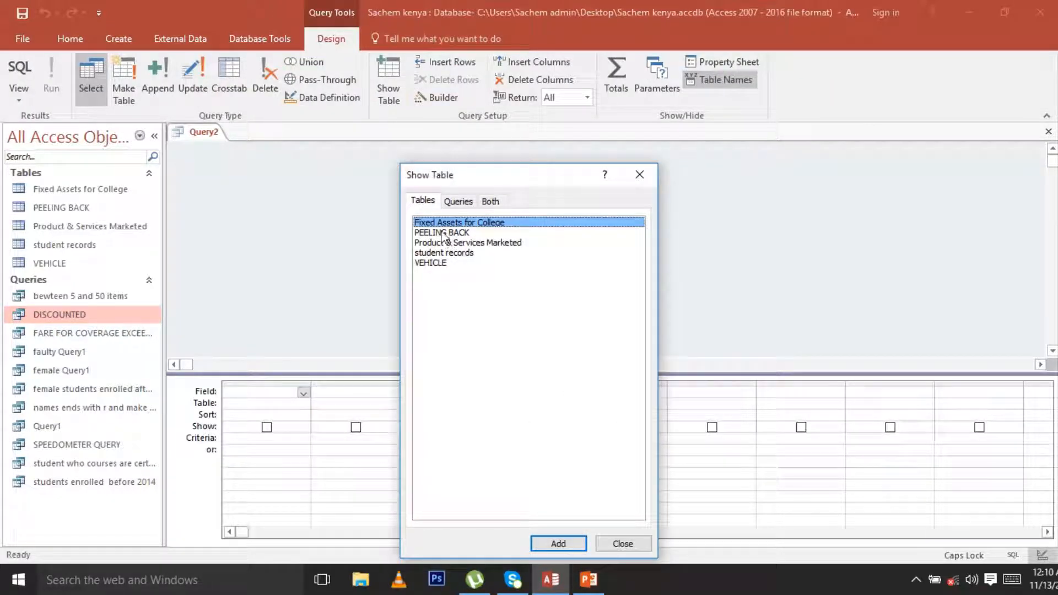
{"action": "left_click", "coordinate": [622, 543]}
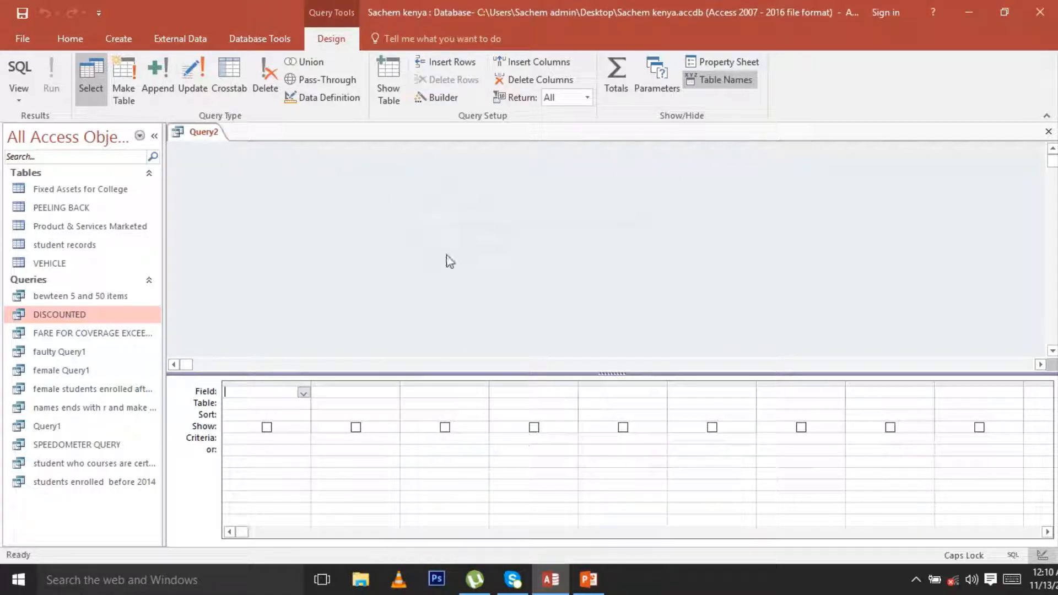
{"action": "left_click", "coordinate": [1050, 134]}
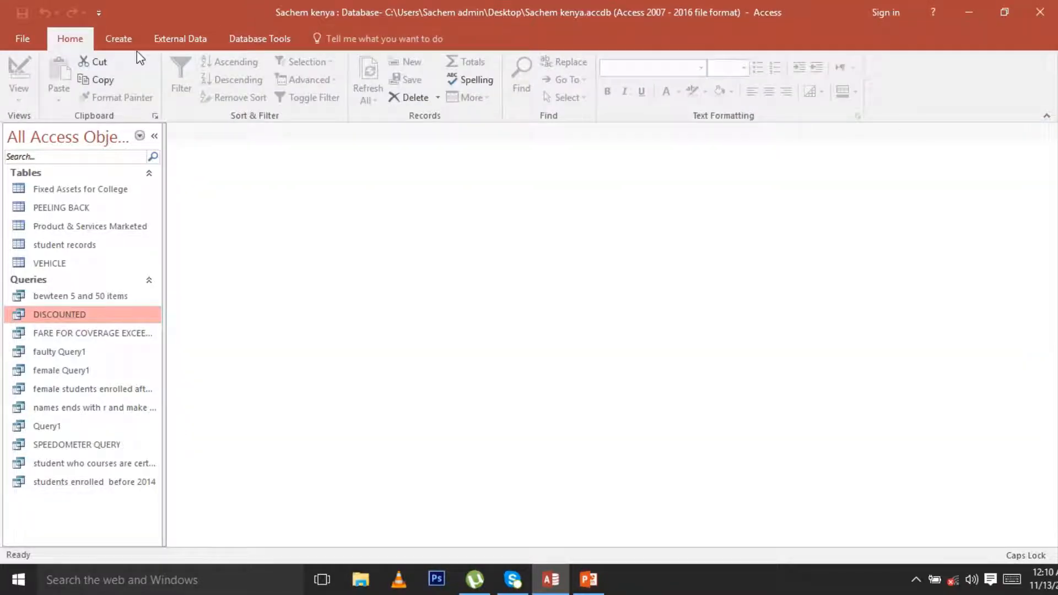
Start a Simple Query Wizard query on the PEELING BACK table, include all of its fields, and keep it as a Detail query.
{"action": "left_click", "coordinate": [119, 39]}
{"action": "left_click", "coordinate": [199, 93]}
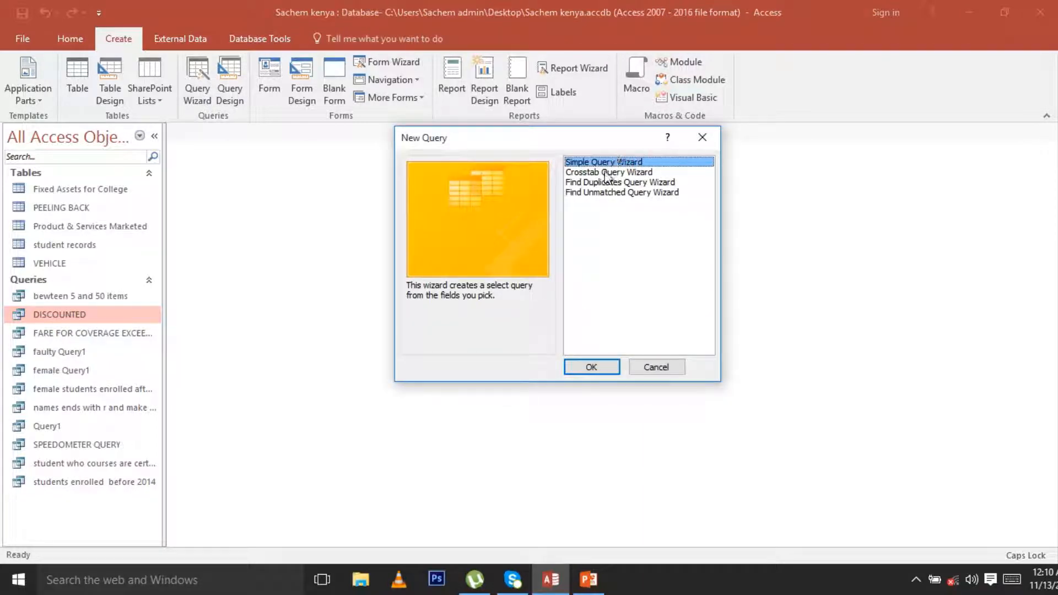
{"action": "left_click", "coordinate": [598, 366]}
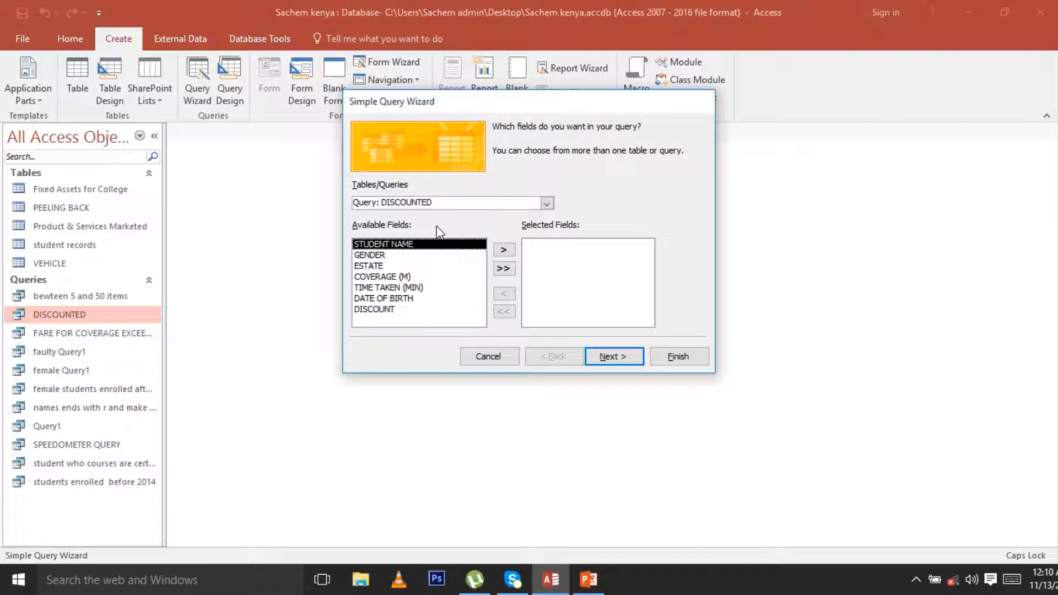
{"action": "left_click", "coordinate": [547, 204]}
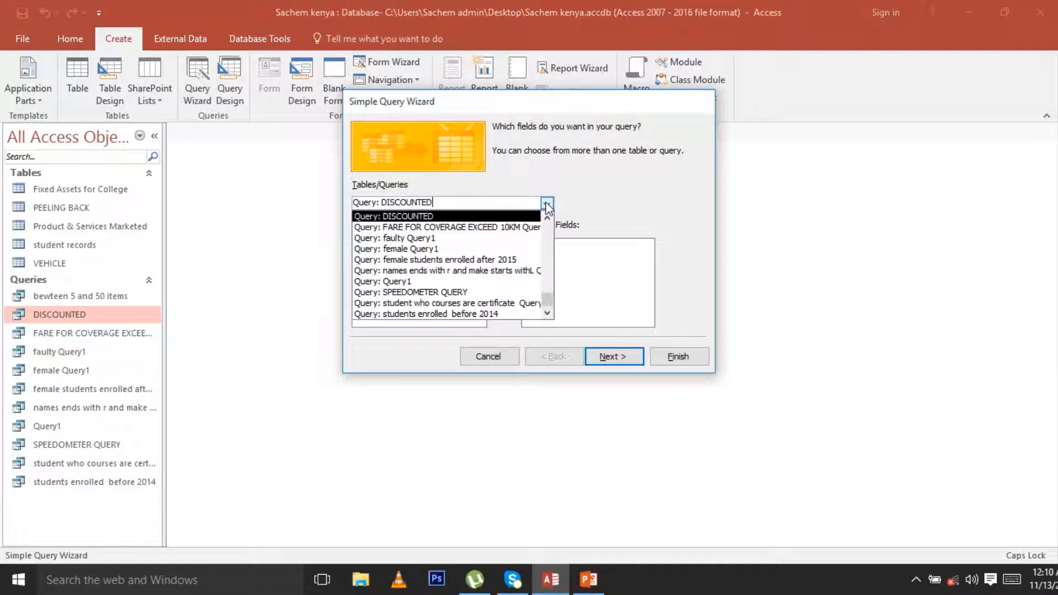
{"action": "scroll", "coordinate": [424, 232], "scroll_direction": "up", "scroll_amount": 2}
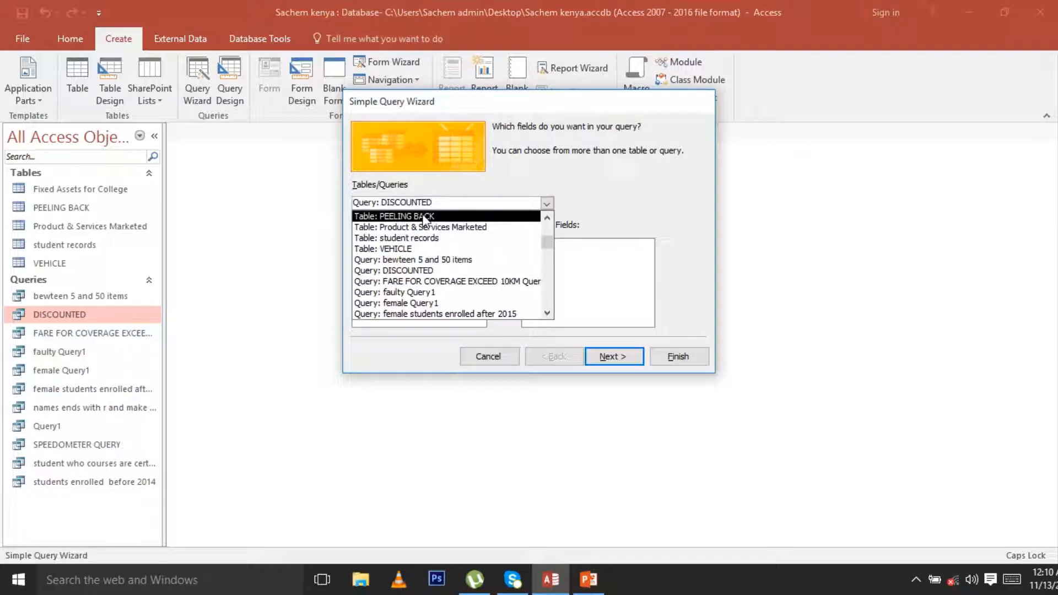
{"action": "left_click", "coordinate": [424, 217]}
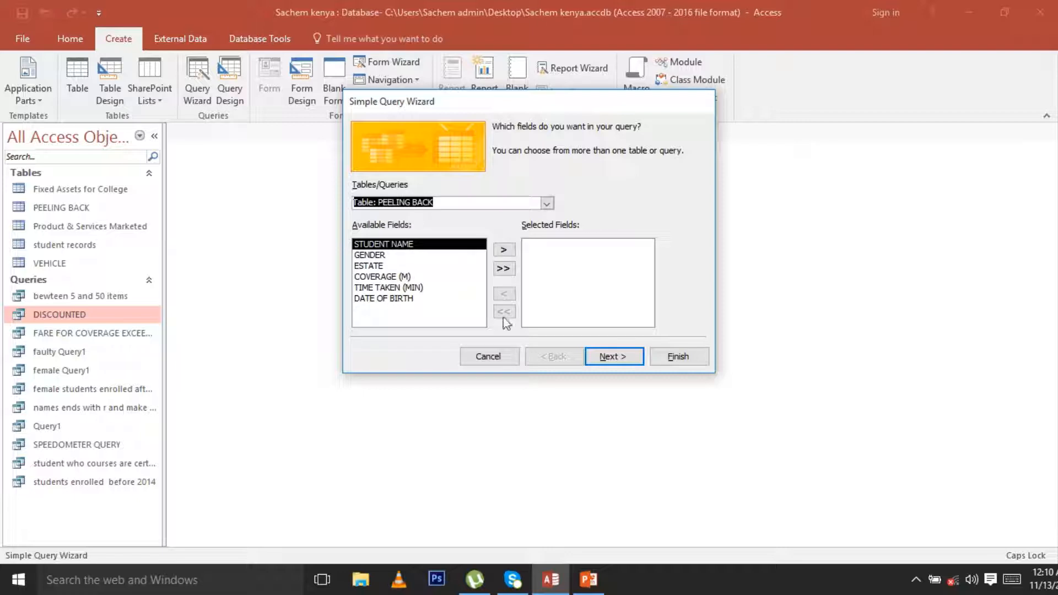
{"action": "left_click", "coordinate": [512, 269]}
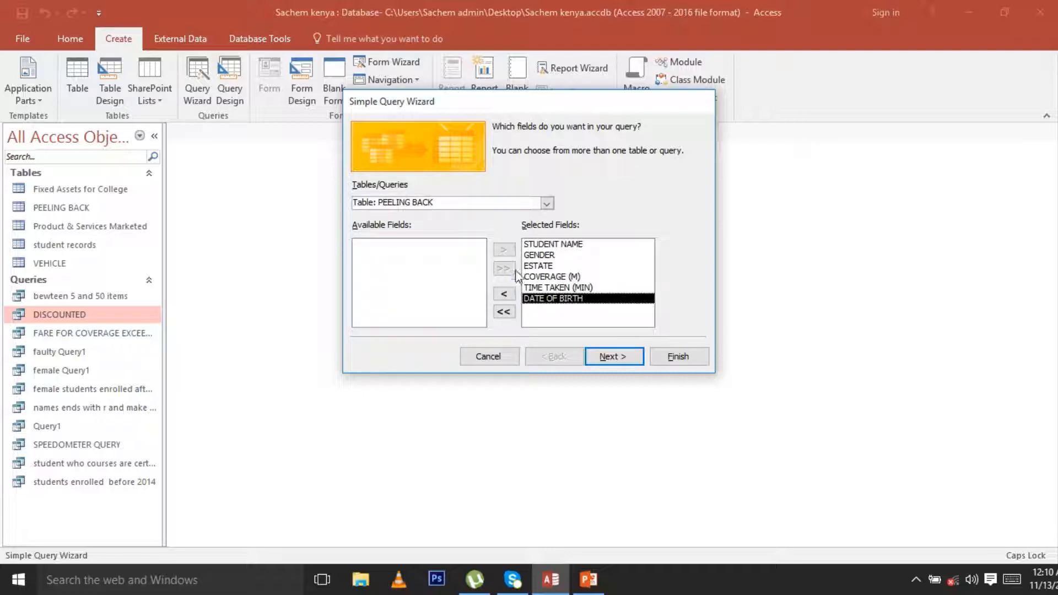
{"action": "left_click", "coordinate": [620, 356]}
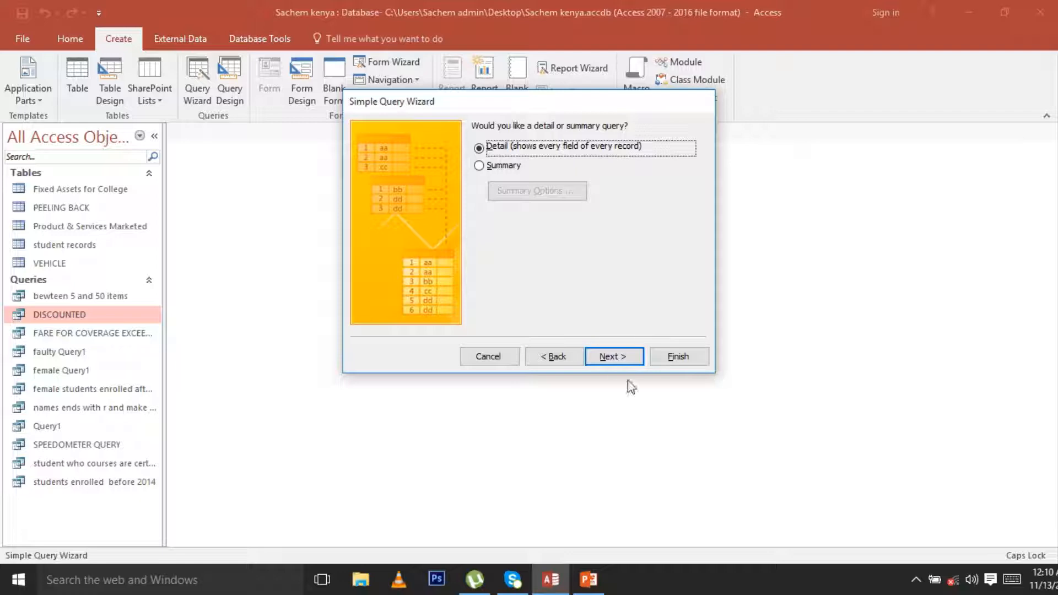
{"action": "left_click", "coordinate": [621, 357]}
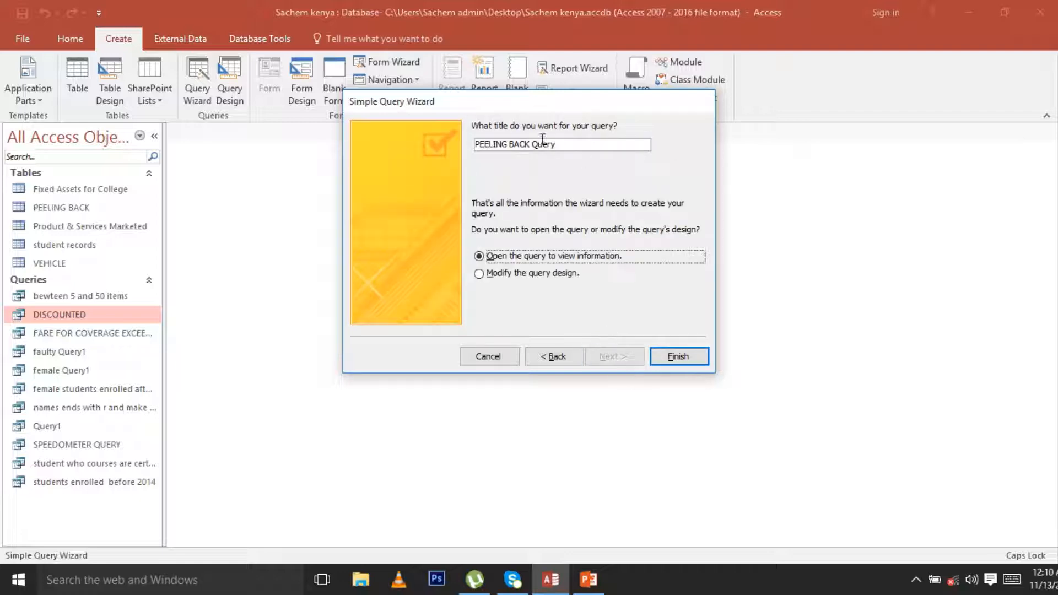
Title the query MALE Query 5 and finish the wizard with the option to modify the query design.
{"action": "left_click_drag", "start_coordinate": [531, 144], "coordinate": [444, 127]}
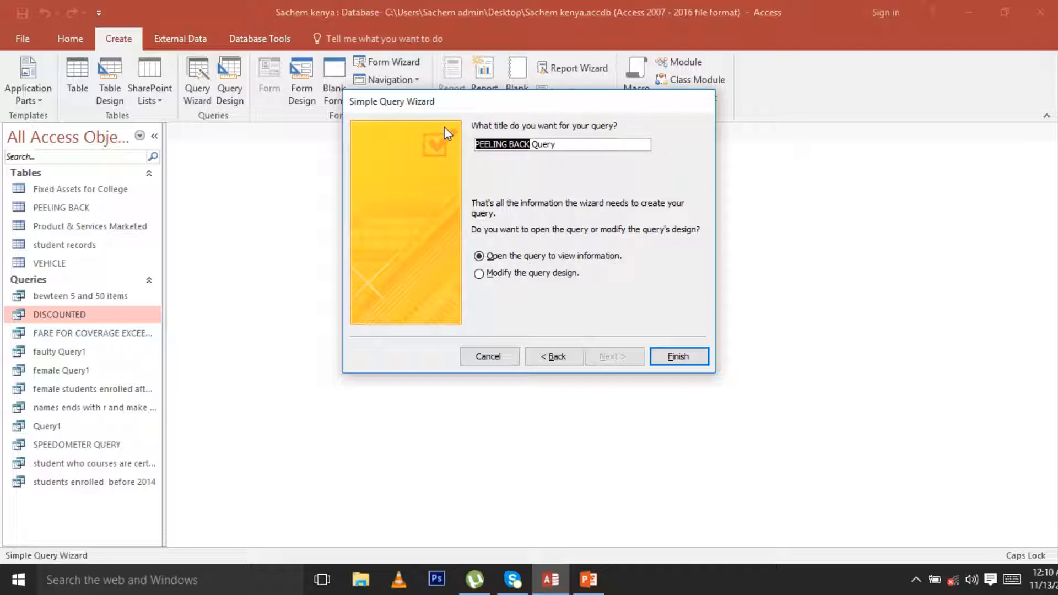
{"action": "type", "text": "MALE"}
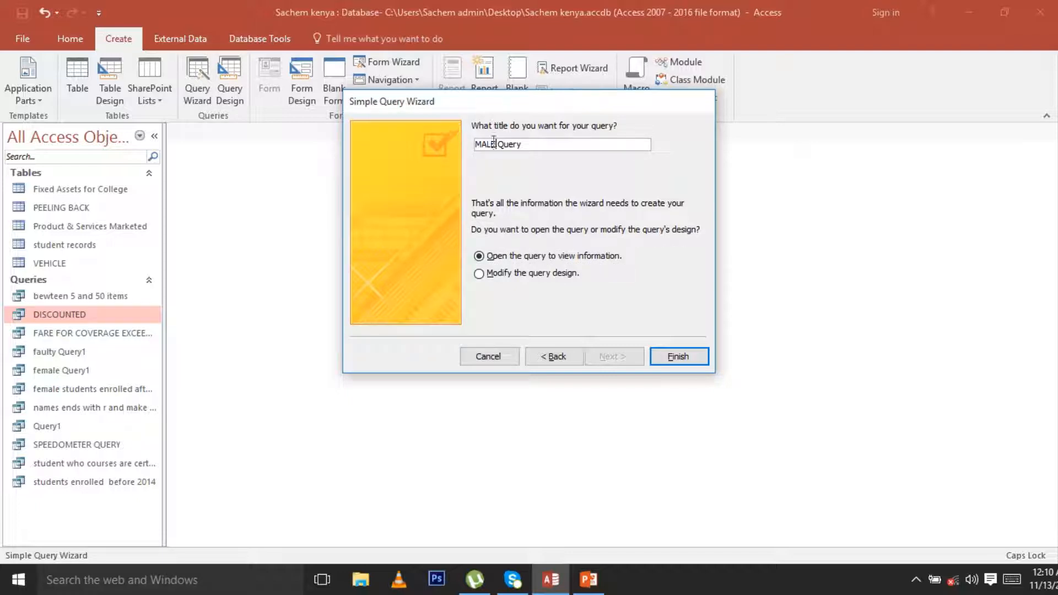
{"action": "left_click", "coordinate": [556, 139]}
{"action": "left_click", "coordinate": [478, 274]}
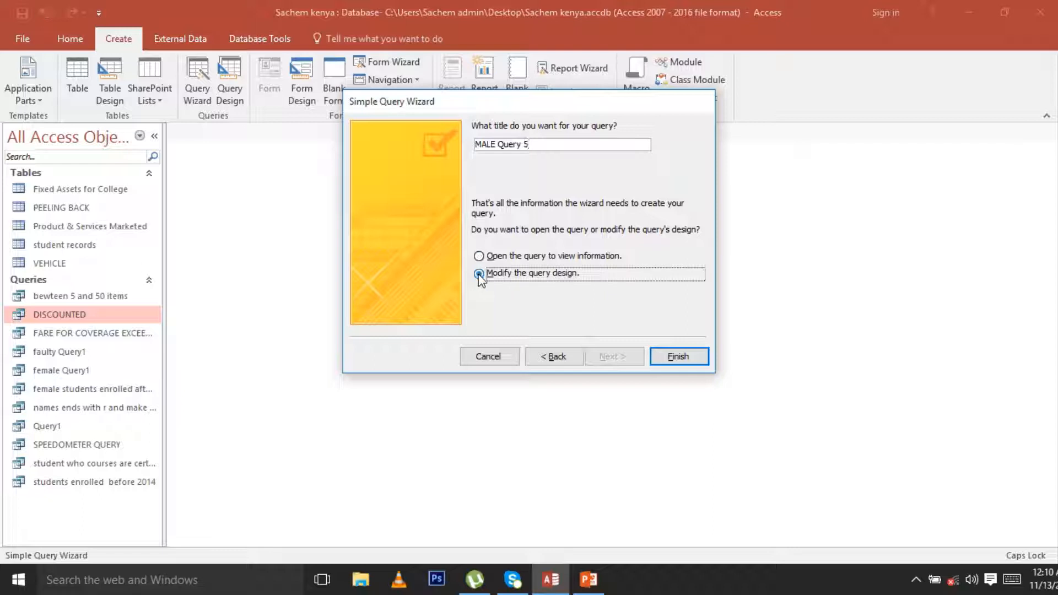
{"action": "left_click", "coordinate": [682, 358]}
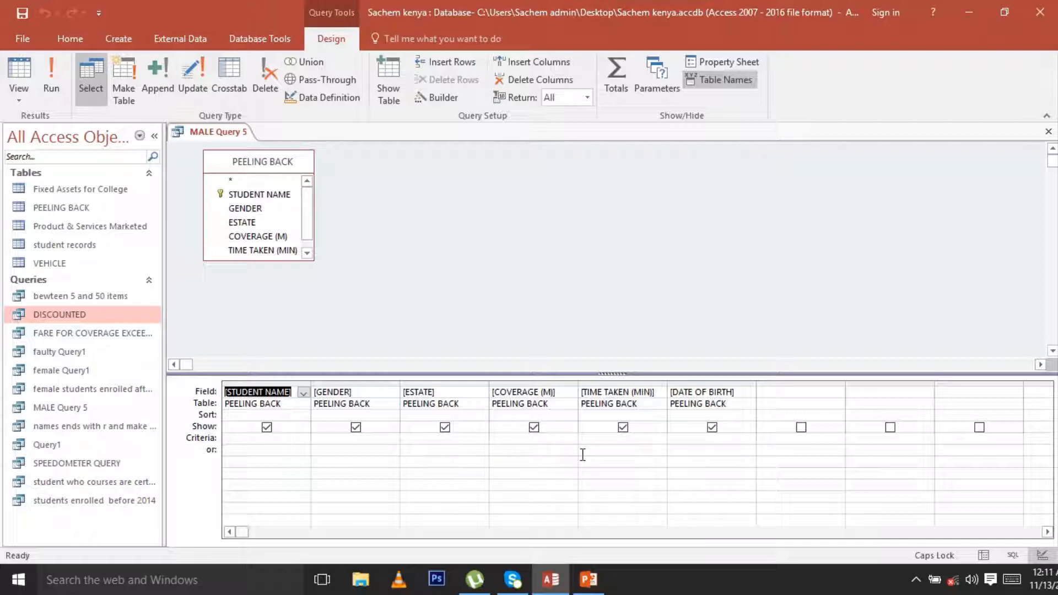
Set the GENDER criterion to M*, run MALE Query 5, and close it with the changes saved.
{"action": "left_click", "coordinate": [342, 438]}
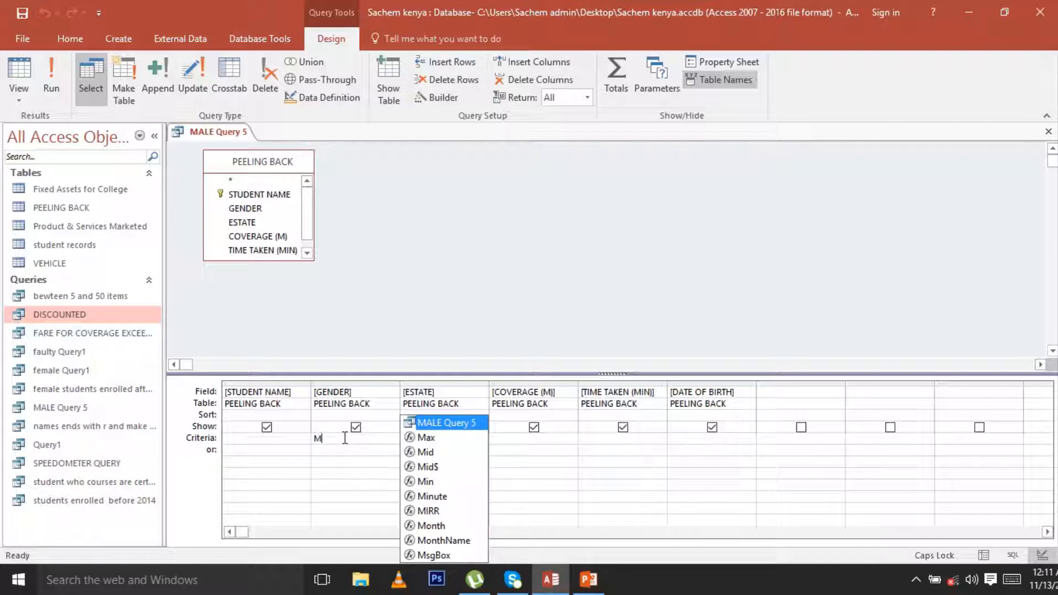
{"action": "type", "text": "M*"}
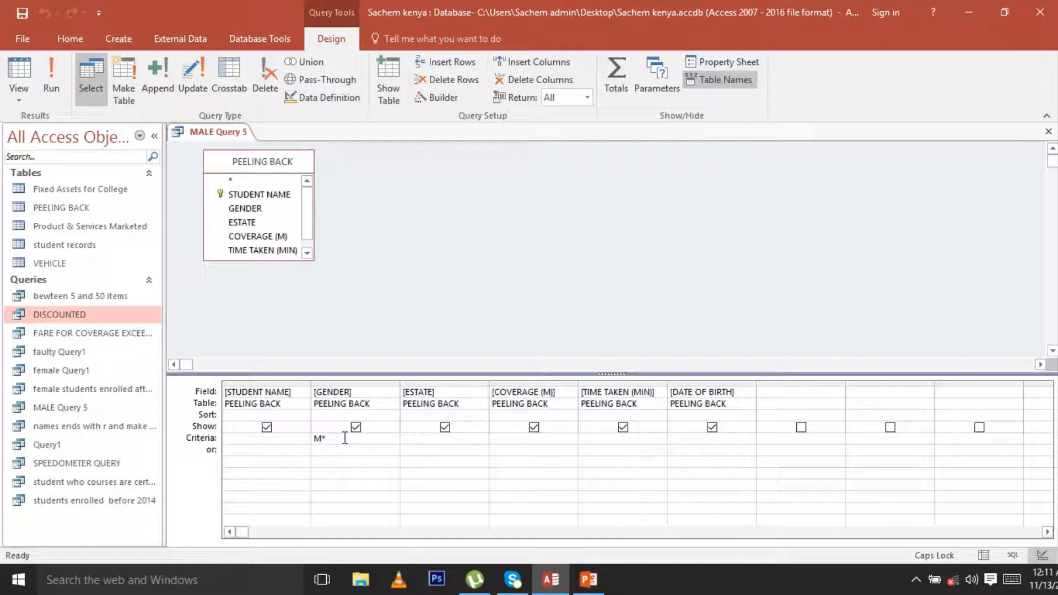
{"action": "left_click", "coordinate": [51, 84]}
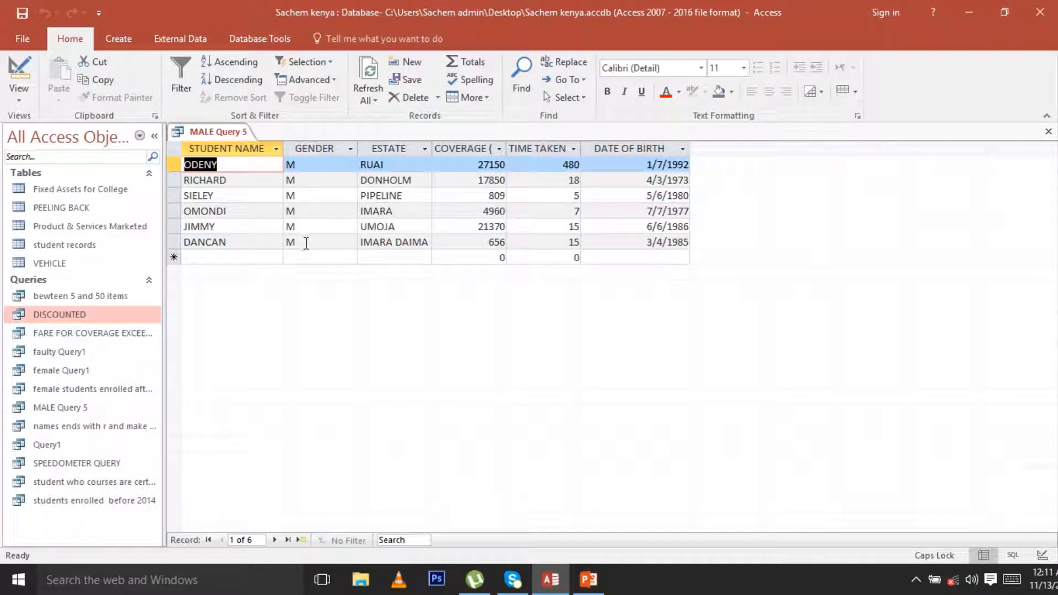
{"action": "left_click", "coordinate": [1048, 131]}
{"action": "left_click", "coordinate": [473, 332]}
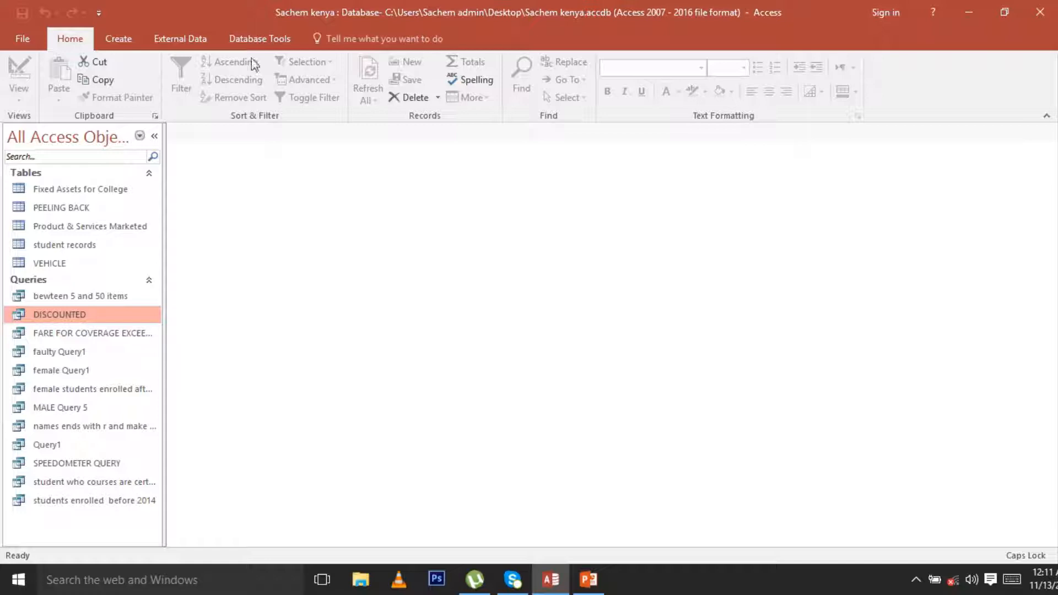
Start another Simple Query Wizard query with every PEELING BACK field, keep it as Detail, and continue to the title page.
{"action": "left_click", "coordinate": [121, 39]}
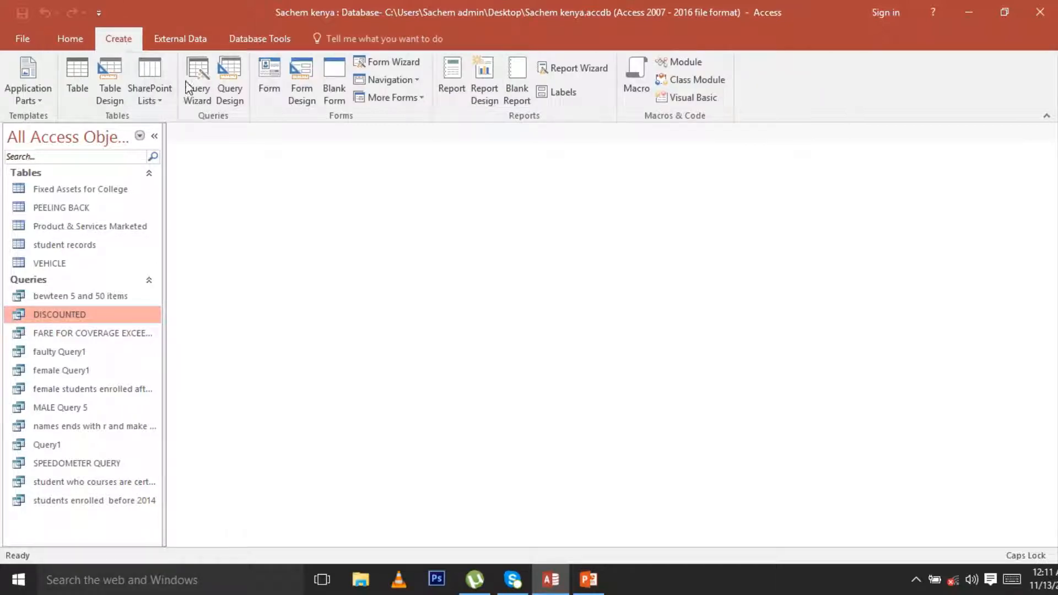
{"action": "left_click", "coordinate": [206, 100]}
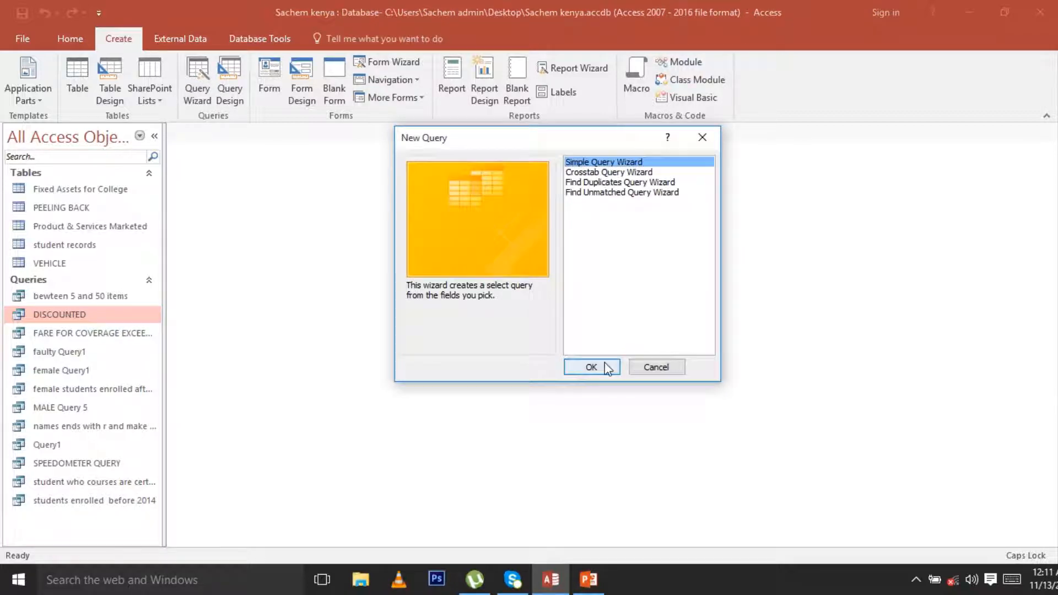
{"action": "left_click", "coordinate": [606, 365]}
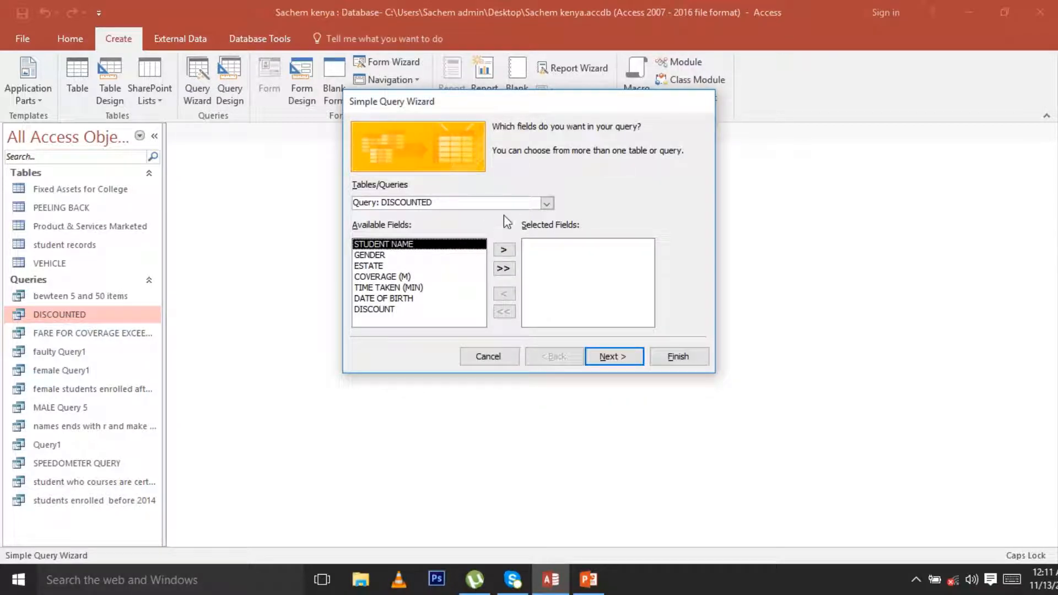
{"action": "left_click", "coordinate": [547, 204]}
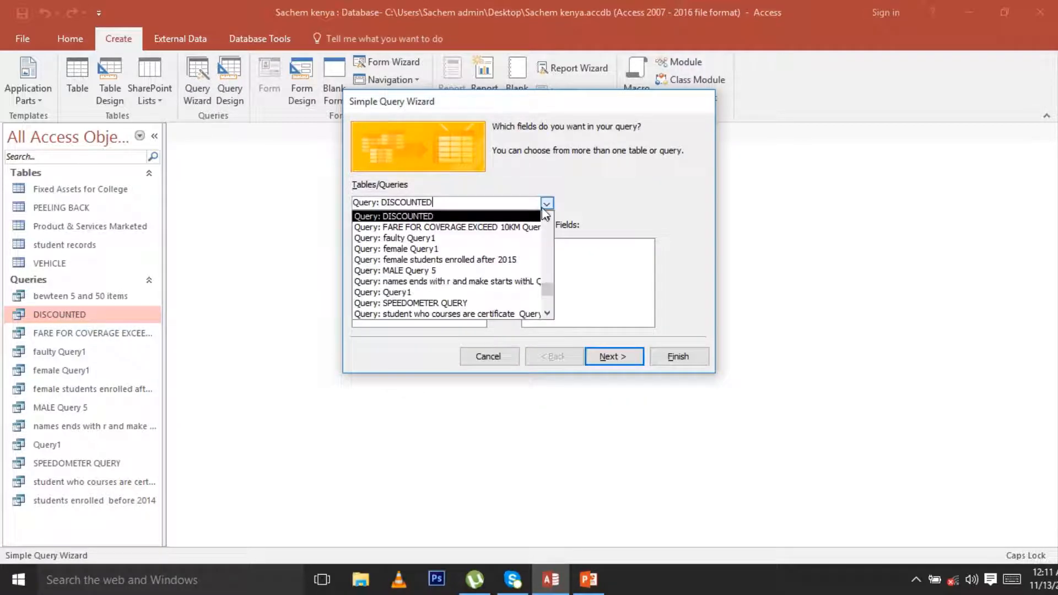
{"action": "scroll", "coordinate": [439, 223], "scroll_direction": "up", "scroll_amount": 1}
{"action": "left_click", "coordinate": [441, 216]}
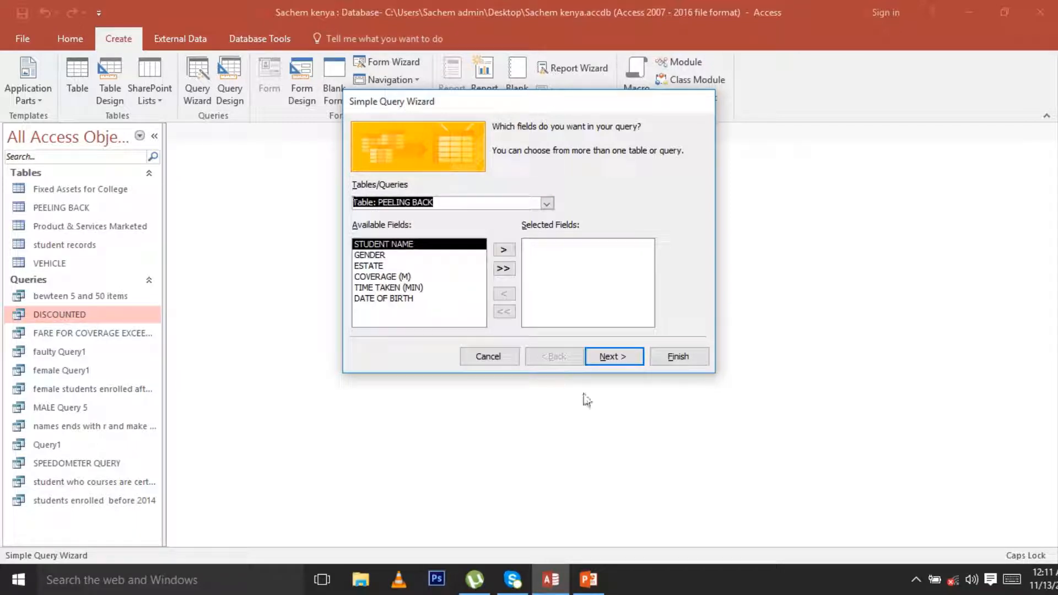
{"action": "left_click", "coordinate": [504, 270]}
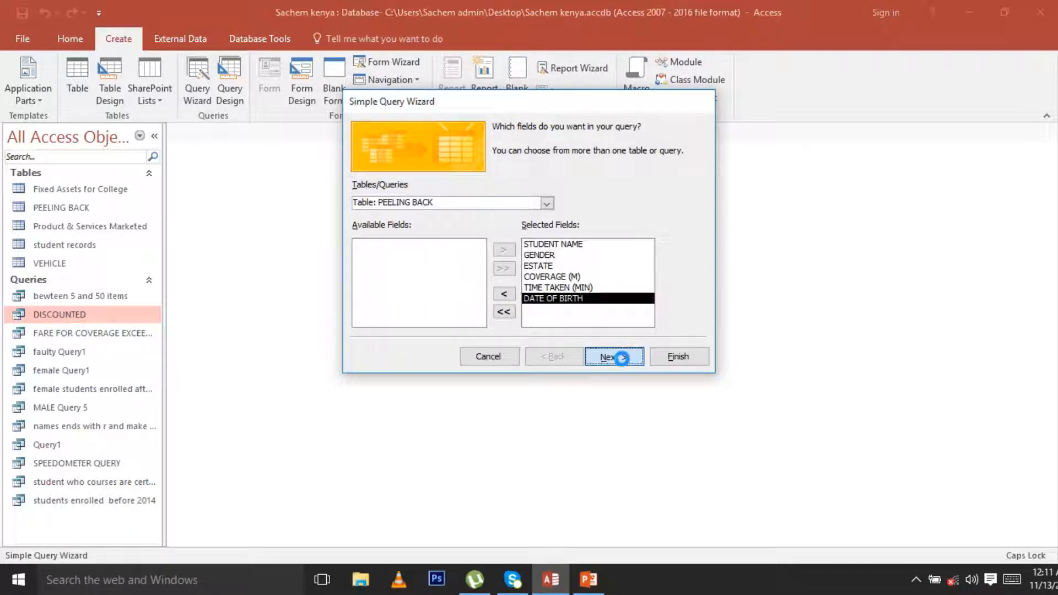
{"action": "left_click", "coordinate": [622, 358]}
{"action": "left_click", "coordinate": [623, 359]}
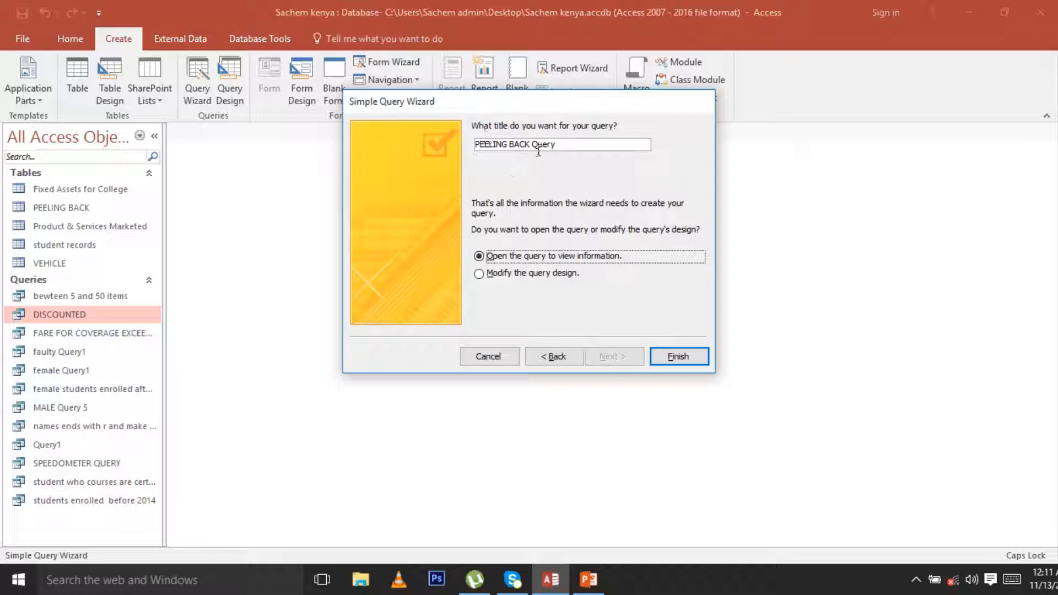
Replace PEELING BACK in the query title with the student's name and INFORMATION, then finish with the option to modify the query design.
{"action": "left_click_drag", "start_coordinate": [534, 145], "coordinate": [394, 143]}
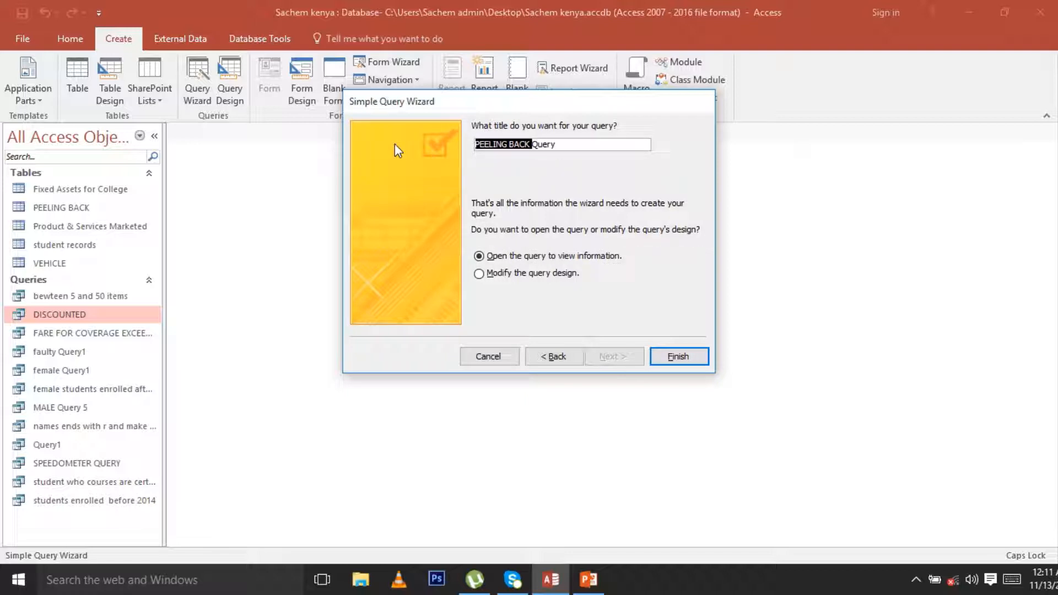
{"action": "key", "text": "BackSpace"}
{"action": "type", "text": "SIELEY "}
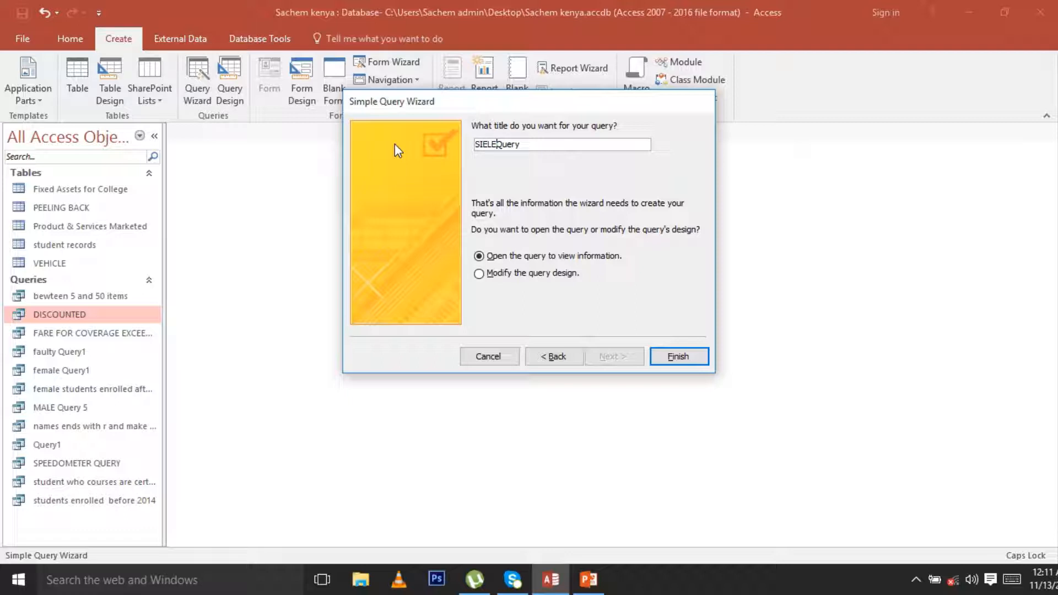
{"action": "type", "text": "INFORMATION"}
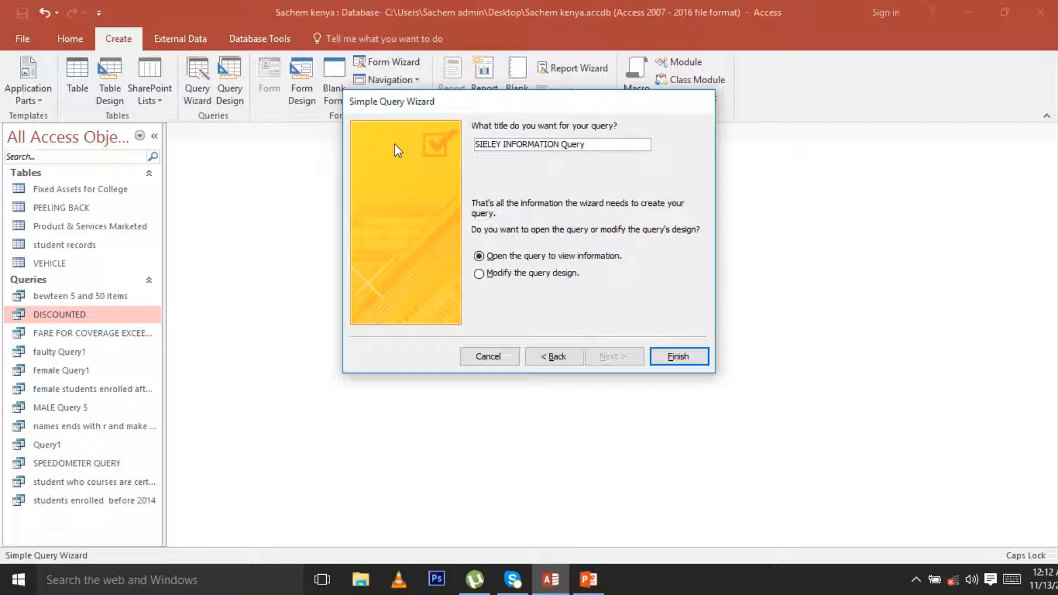
{"action": "left_click", "coordinate": [479, 274]}
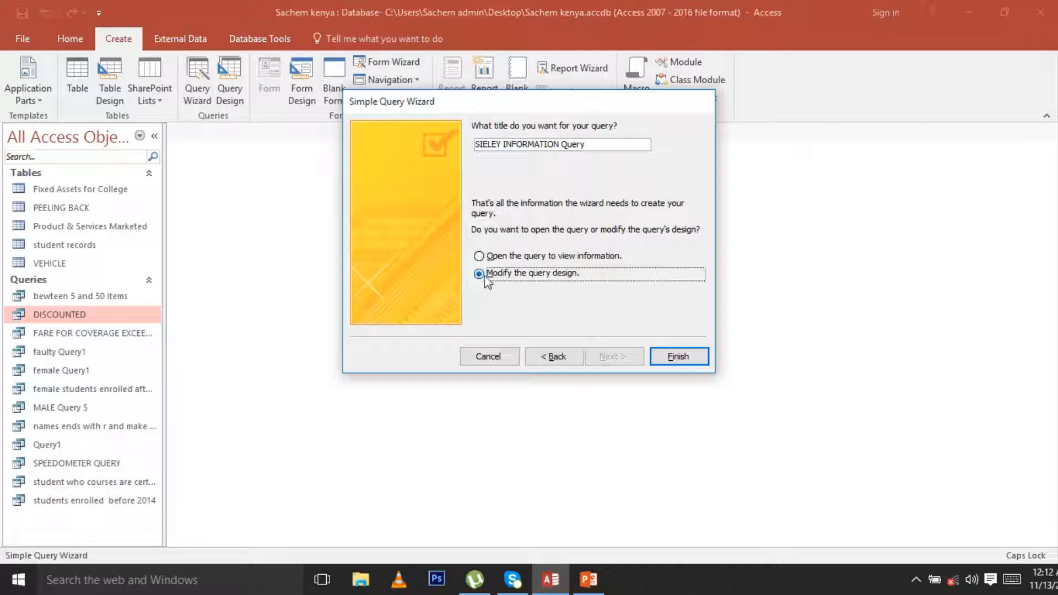
{"action": "left_click", "coordinate": [675, 357]}
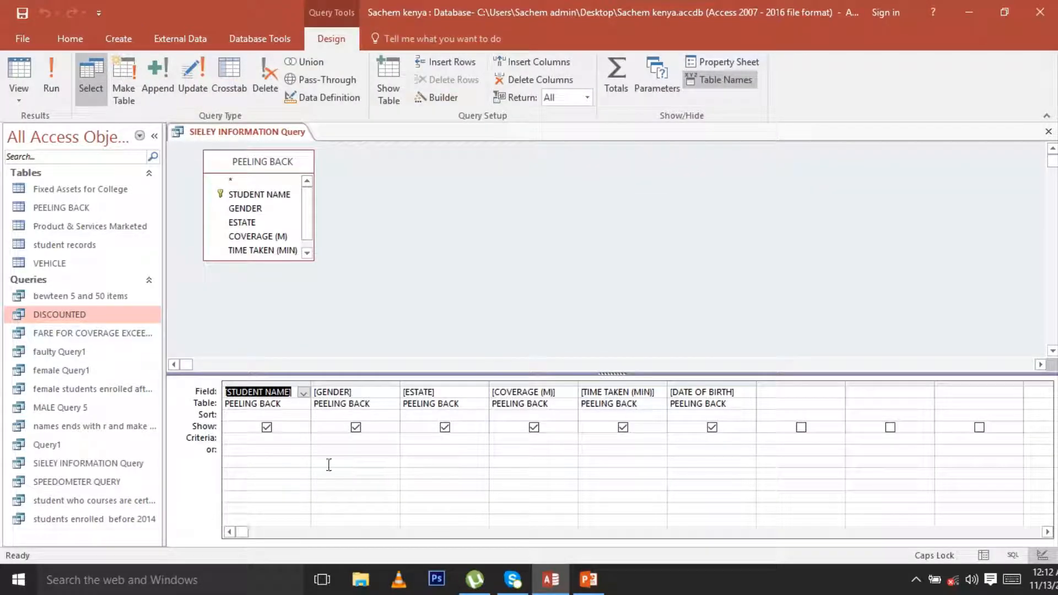
Set the STUDENT NAME criterion to the student's name, run the query, and close it with the changes saved.
{"action": "left_click", "coordinate": [260, 441]}
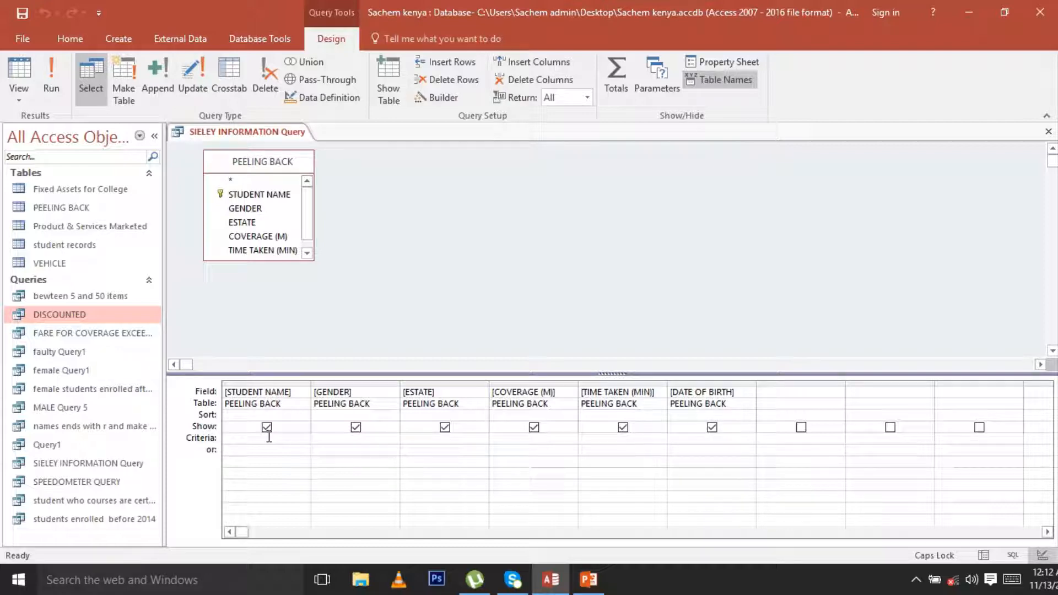
{"action": "type", "text": "SIELEY"}
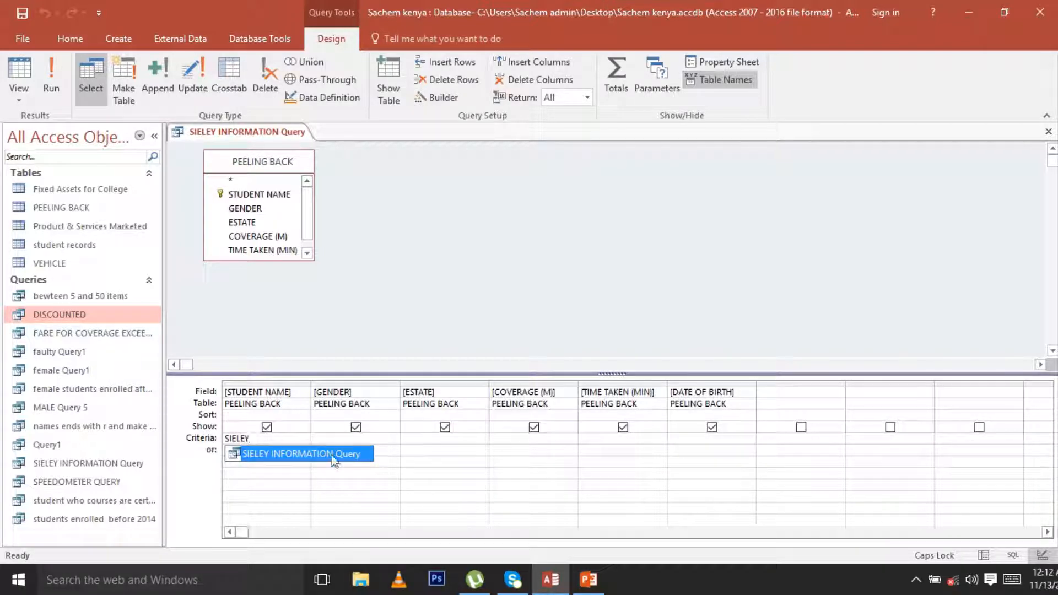
{"action": "left_click", "coordinate": [532, 261]}
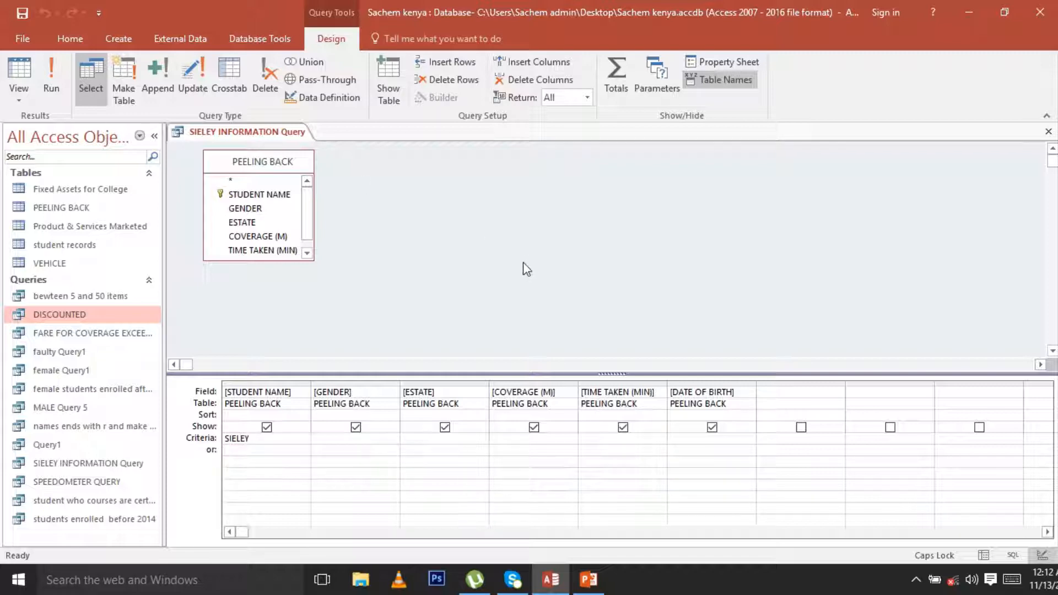
{"action": "left_click", "coordinate": [52, 80]}
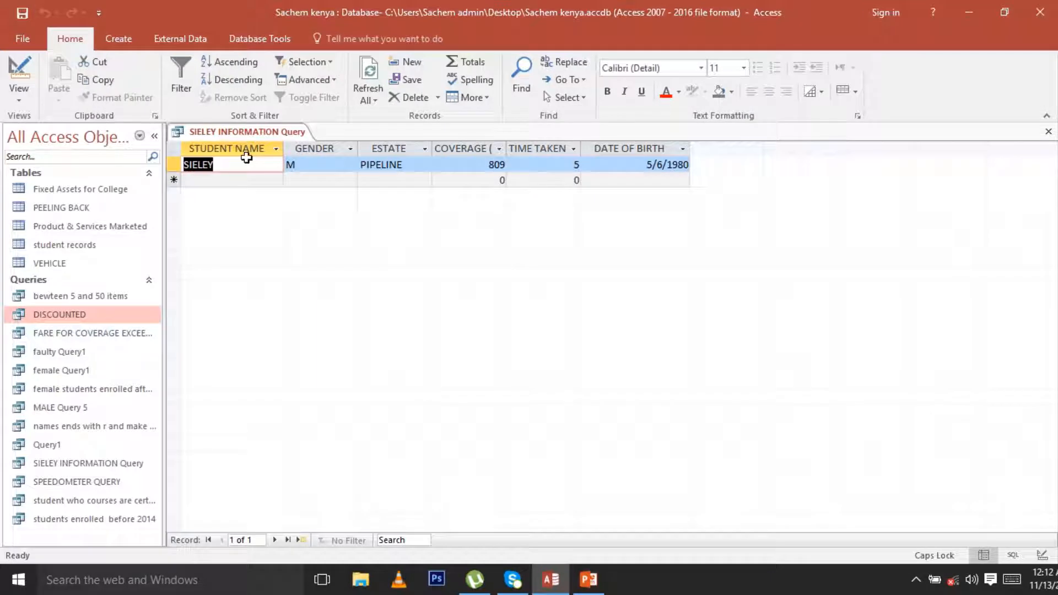
{"action": "left_click", "coordinate": [250, 180]}
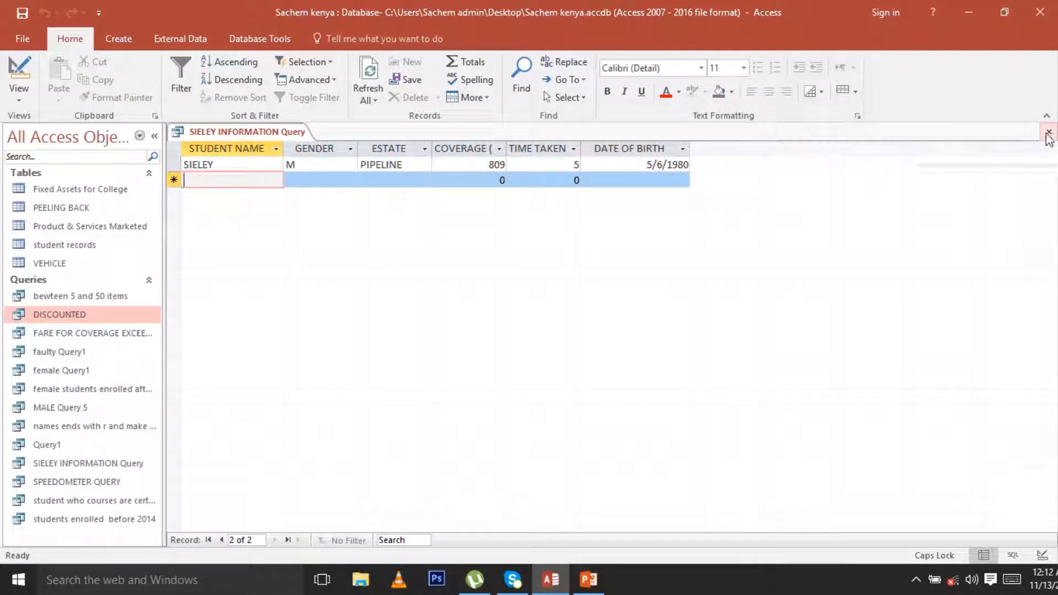
{"action": "left_click", "coordinate": [1049, 131]}
{"action": "left_click", "coordinate": [470, 333]}
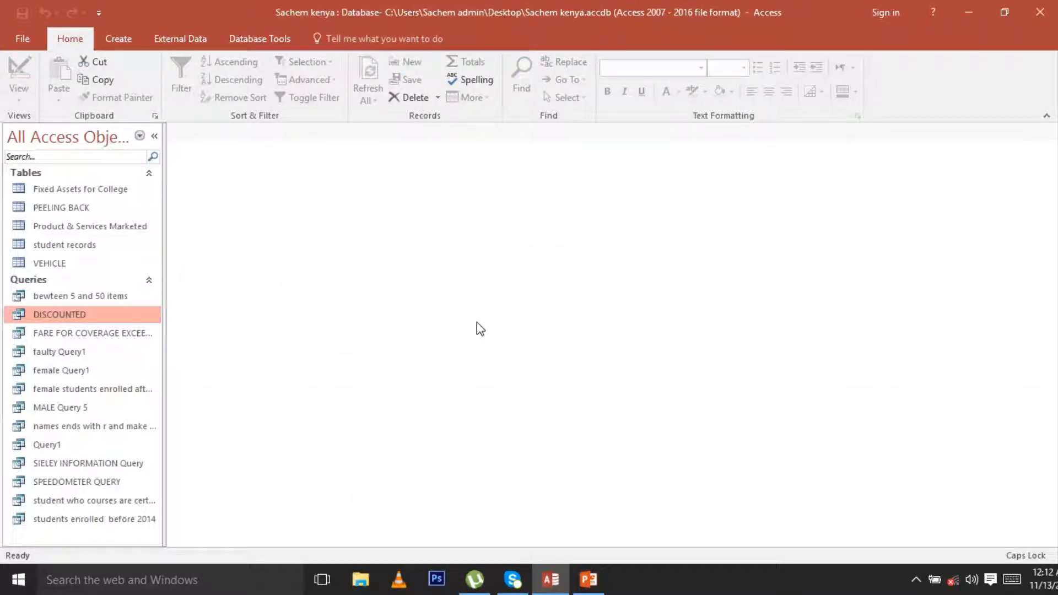
Create a query in Design view from the PEELING BACK table and add all of its fields to the design grid.
{"action": "mouse_move", "coordinate": [8, 1]}
{"action": "left_click", "coordinate": [120, 39]}
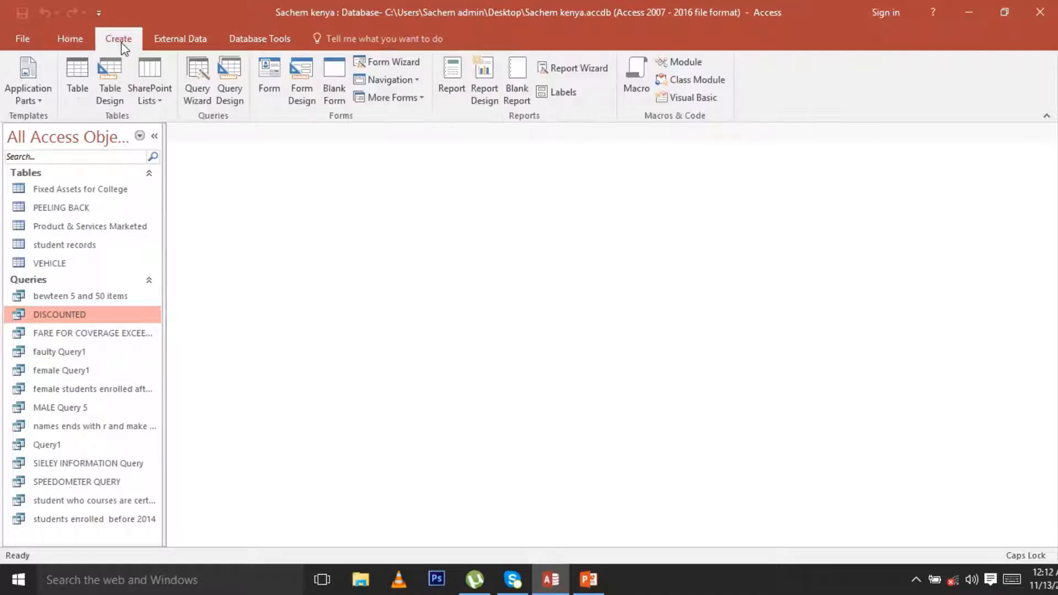
{"action": "left_click", "coordinate": [238, 102]}
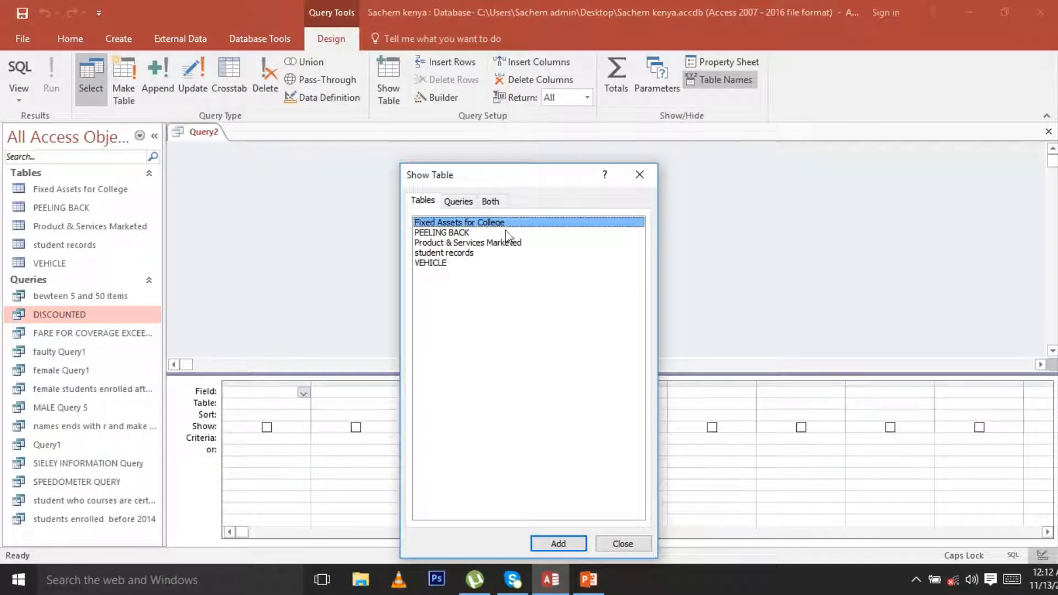
{"action": "left_click", "coordinate": [445, 233]}
{"action": "left_click", "coordinate": [557, 543]}
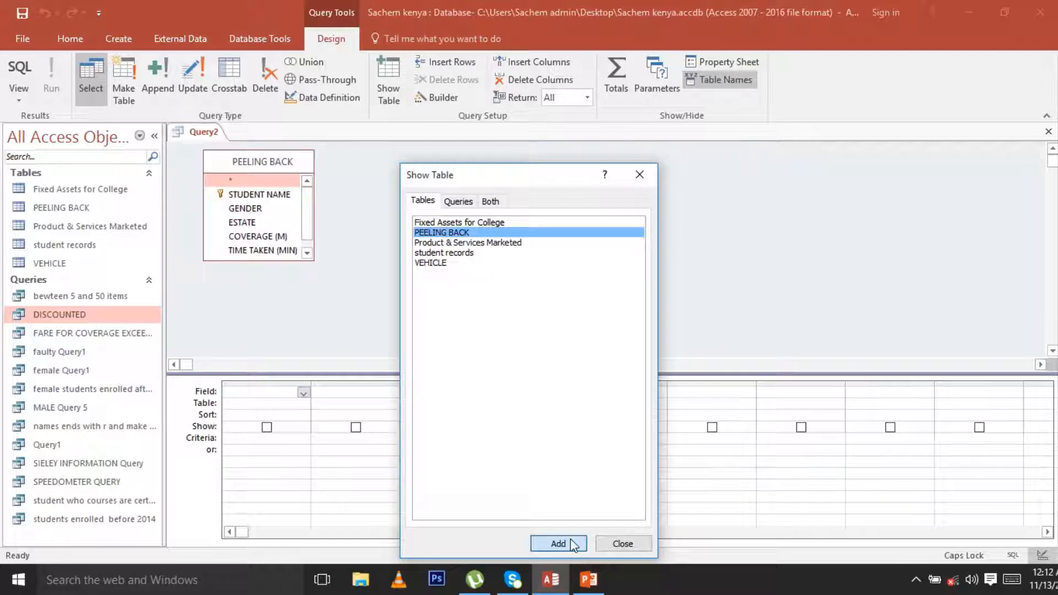
{"action": "left_click", "coordinate": [622, 544]}
{"action": "double_click", "coordinate": [243, 163]}
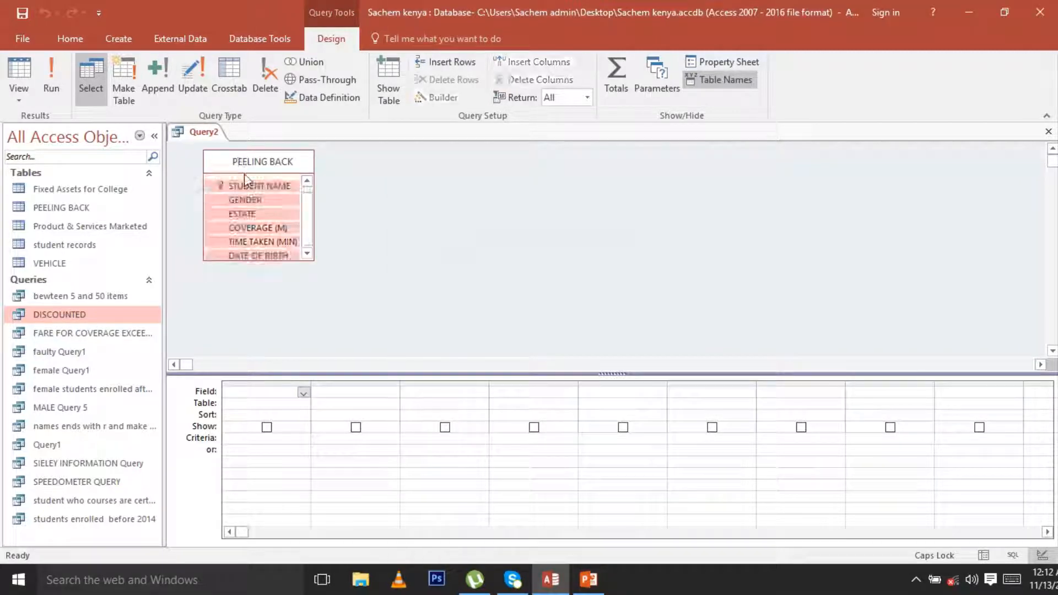
{"action": "left_click_drag", "start_coordinate": [251, 185], "coordinate": [258, 394]}
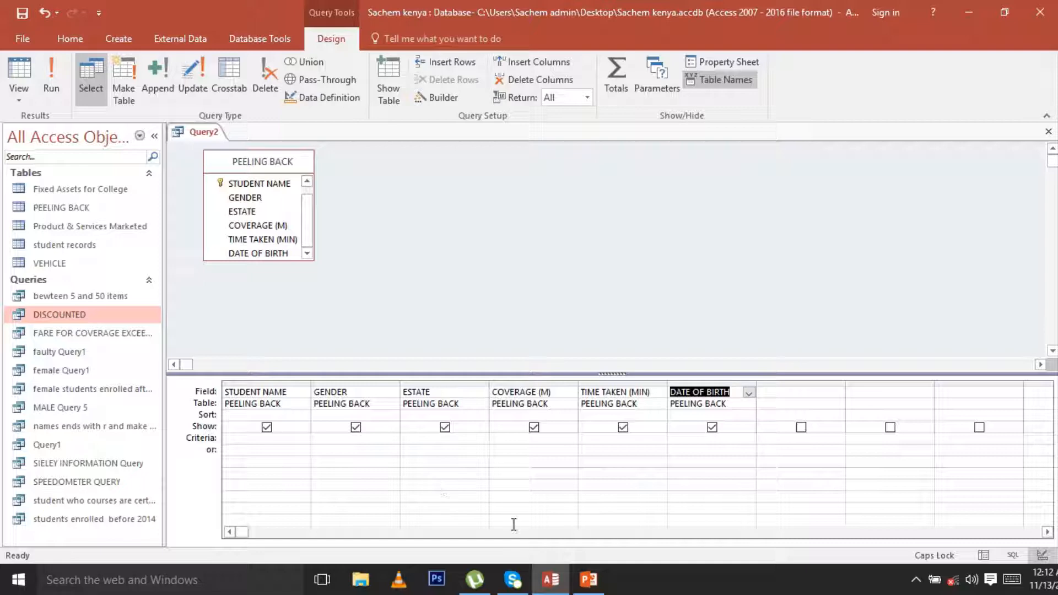
Set the ESTATE criterion to *E, keep the field shown, and run the query.
{"action": "left_click", "coordinate": [424, 442]}
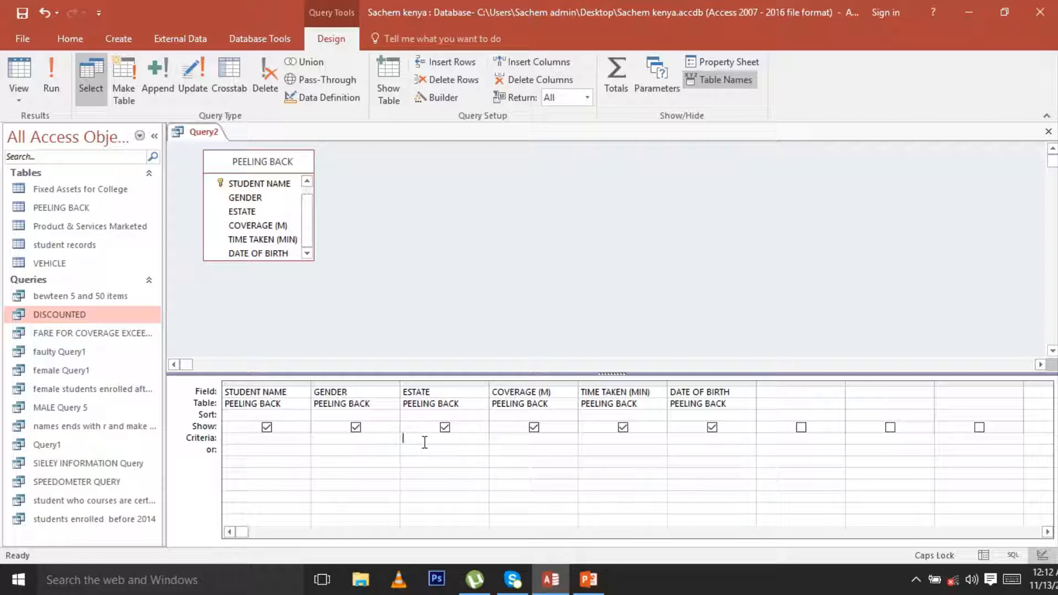
{"action": "type", "text": "8"}
{"action": "type", "text": "E"}
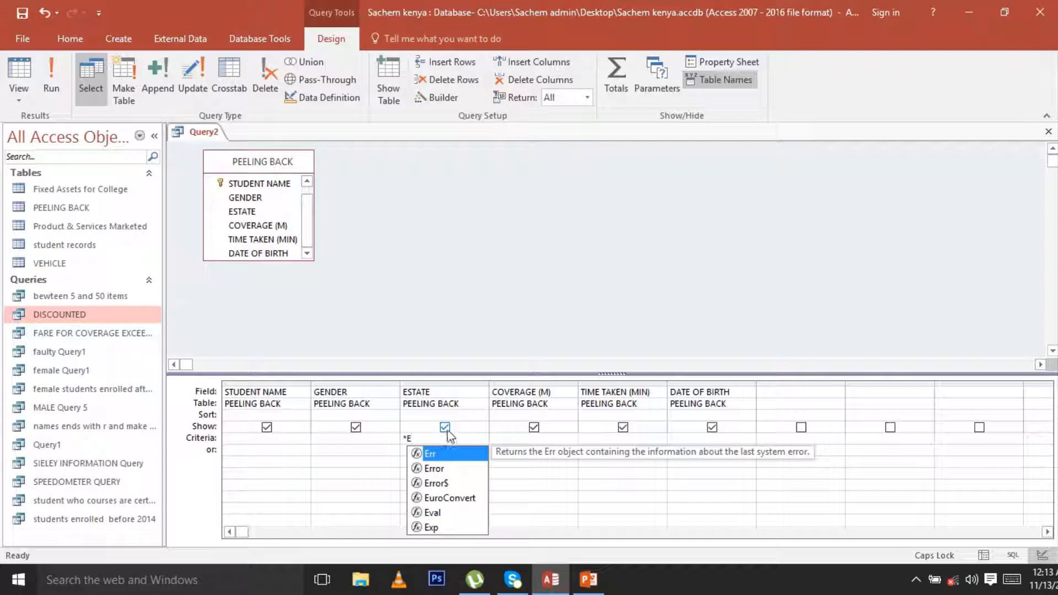
{"action": "left_click", "coordinate": [445, 428]}
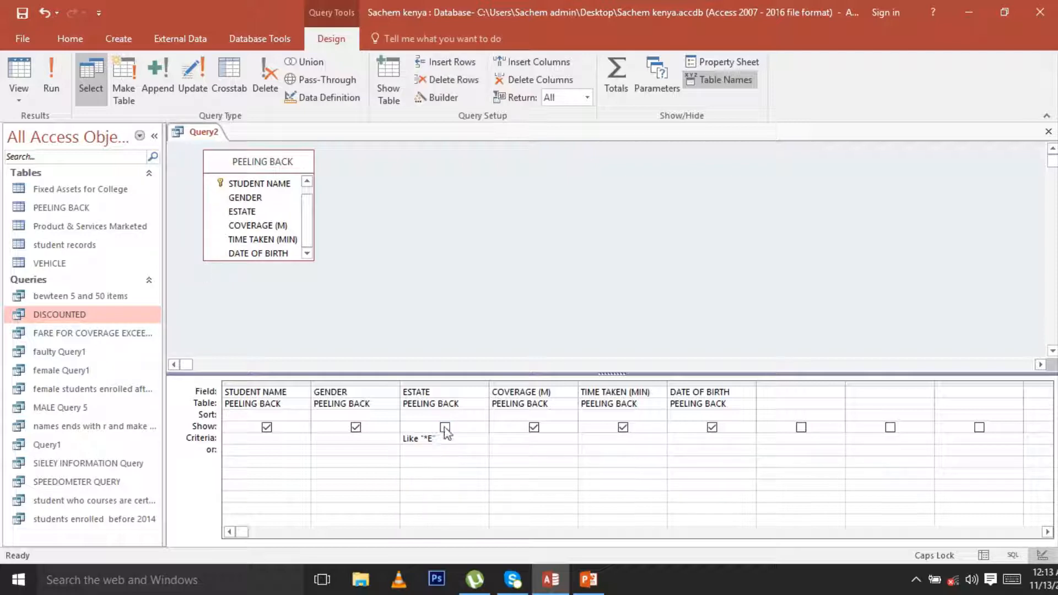
{"action": "left_click", "coordinate": [445, 427]}
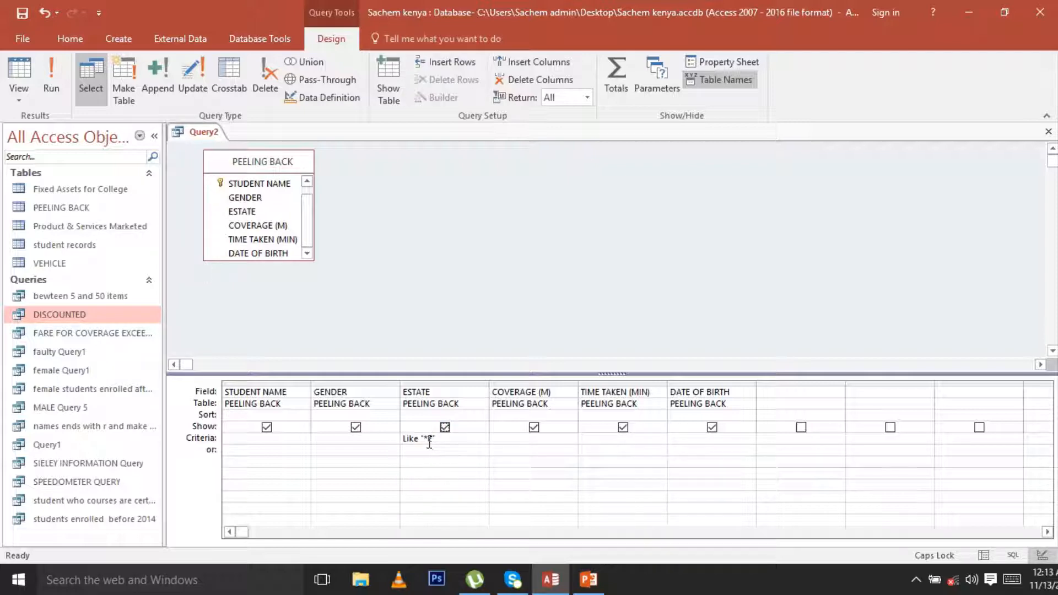
{"action": "left_click", "coordinate": [424, 441]}
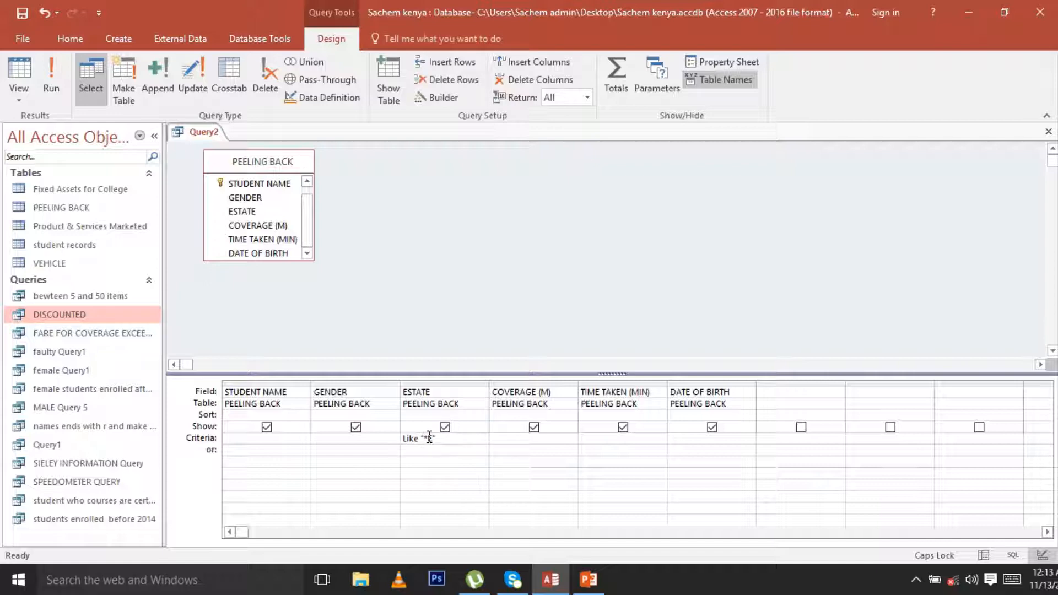
{"action": "left_click_drag", "start_coordinate": [435, 441], "coordinate": [395, 444]}
{"action": "key", "text": "BackSpace"}
{"action": "type", "text": "*E"}
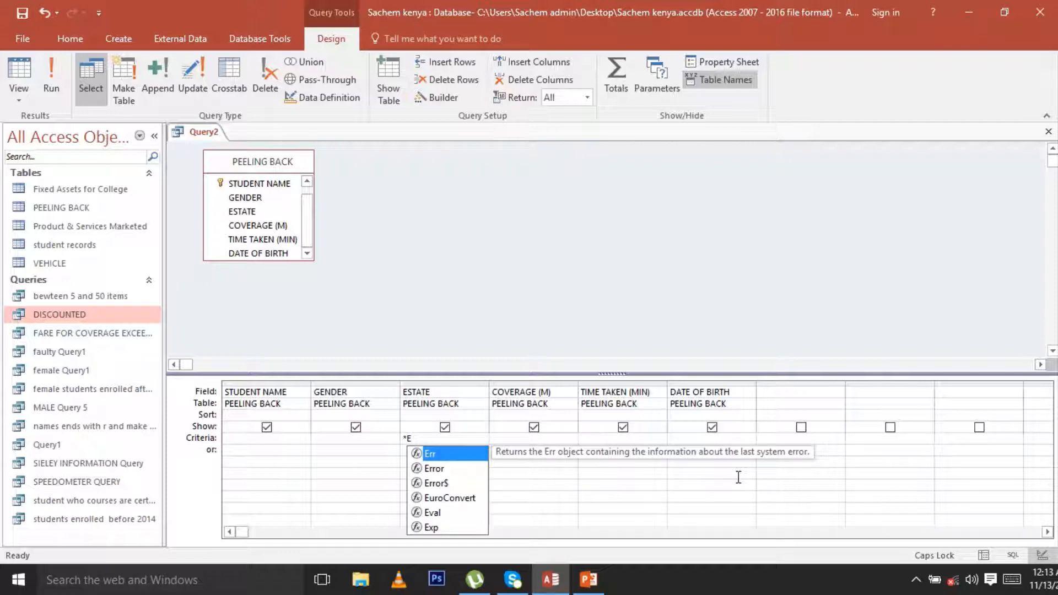
{"action": "left_click", "coordinate": [777, 483]}
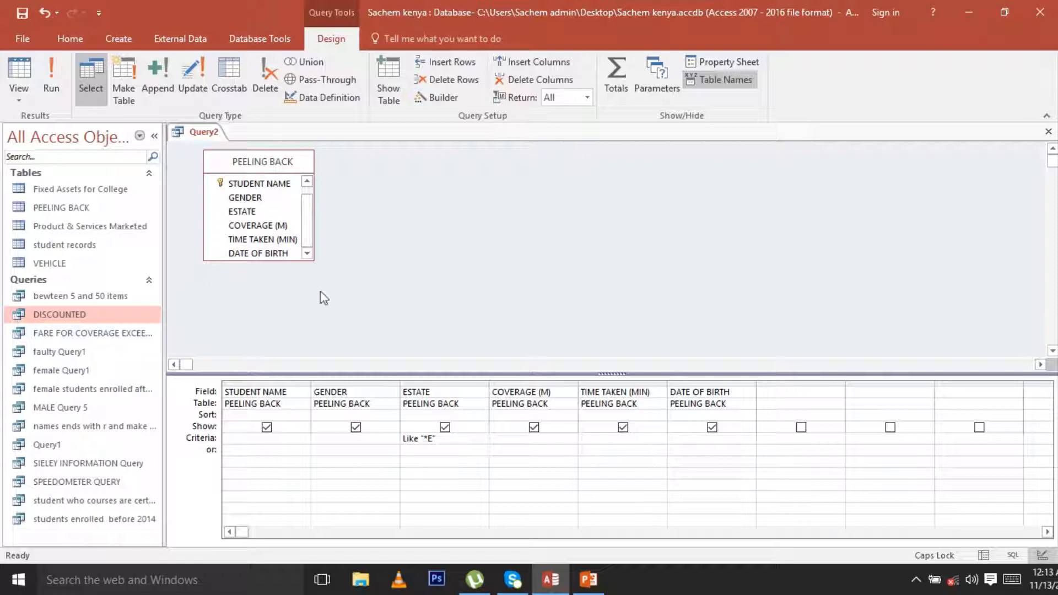
{"action": "left_click", "coordinate": [53, 83]}
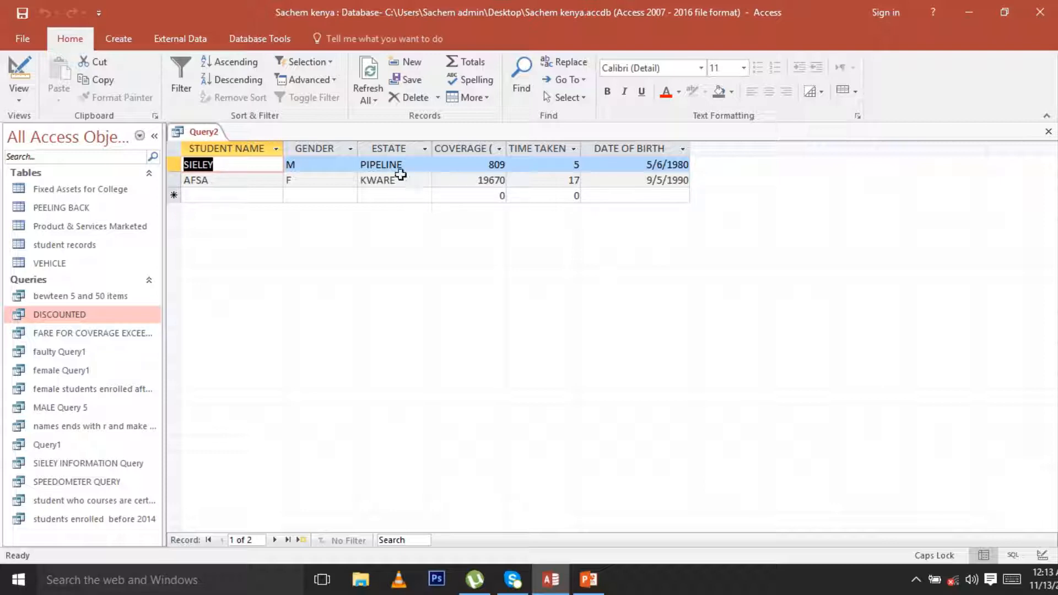
Close the query and save it as ESTATE ENDS LETTER E Query2.
{"action": "left_click", "coordinate": [1049, 131]}
{"action": "left_click", "coordinate": [472, 333]}
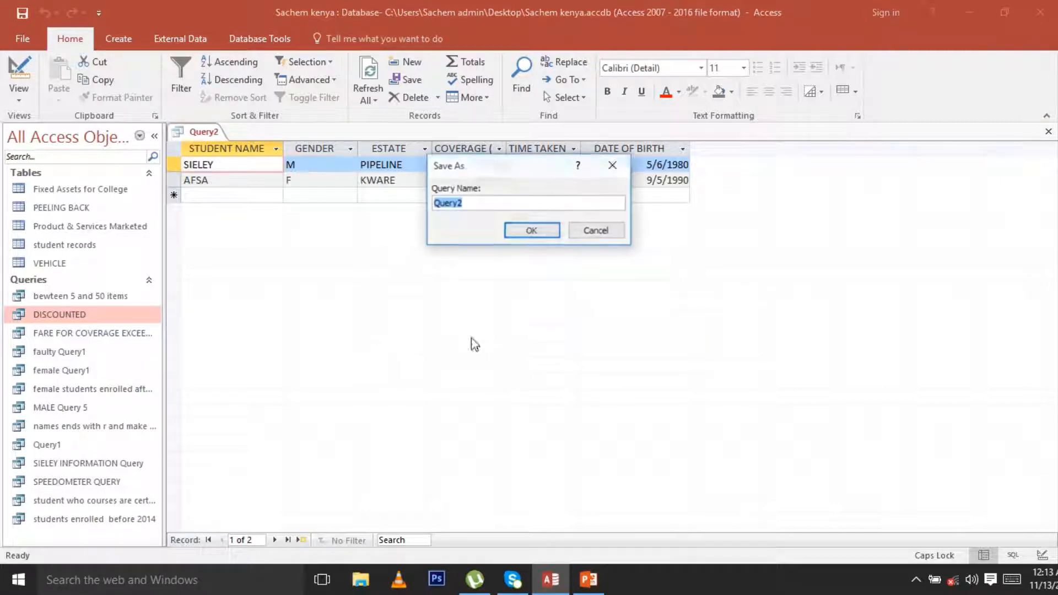
{"action": "left_click", "coordinate": [439, 205]}
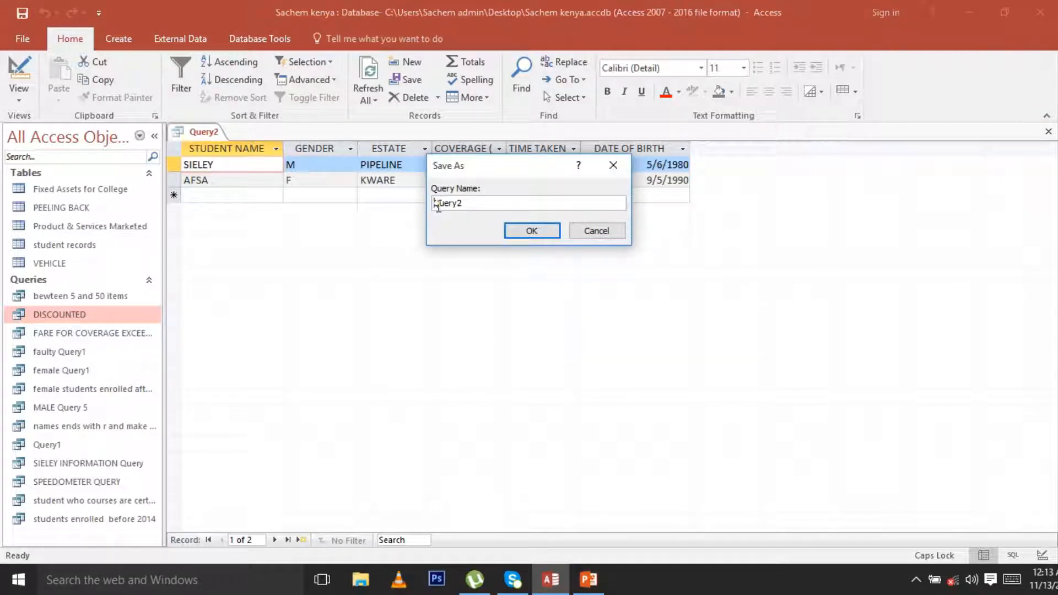
{"action": "type", "text": "ESTATE ENDS LETTER "}
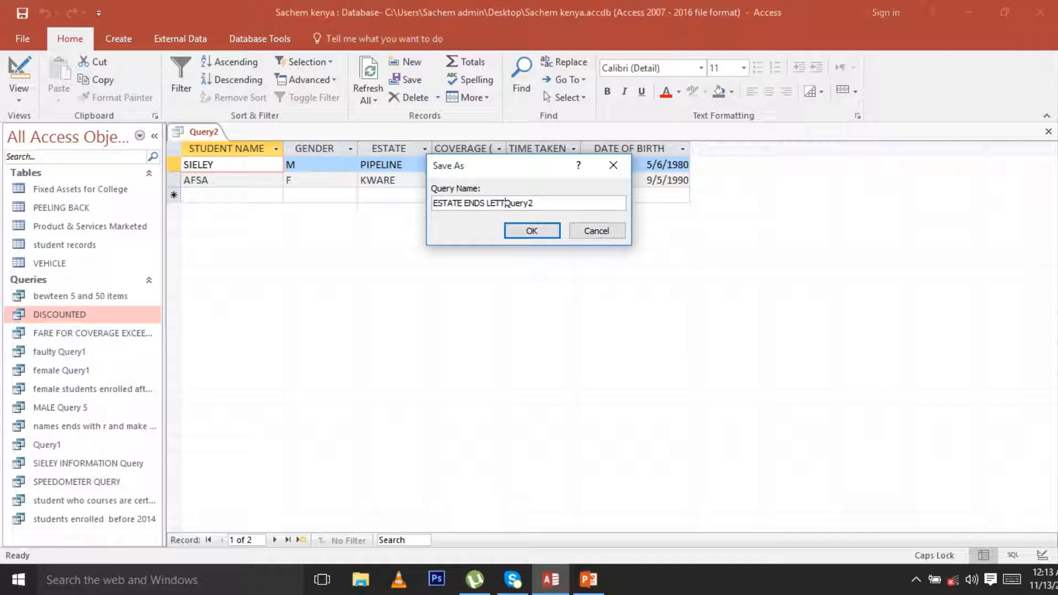
{"action": "type", "text": "E"}
{"action": "left_click", "coordinate": [532, 231]}
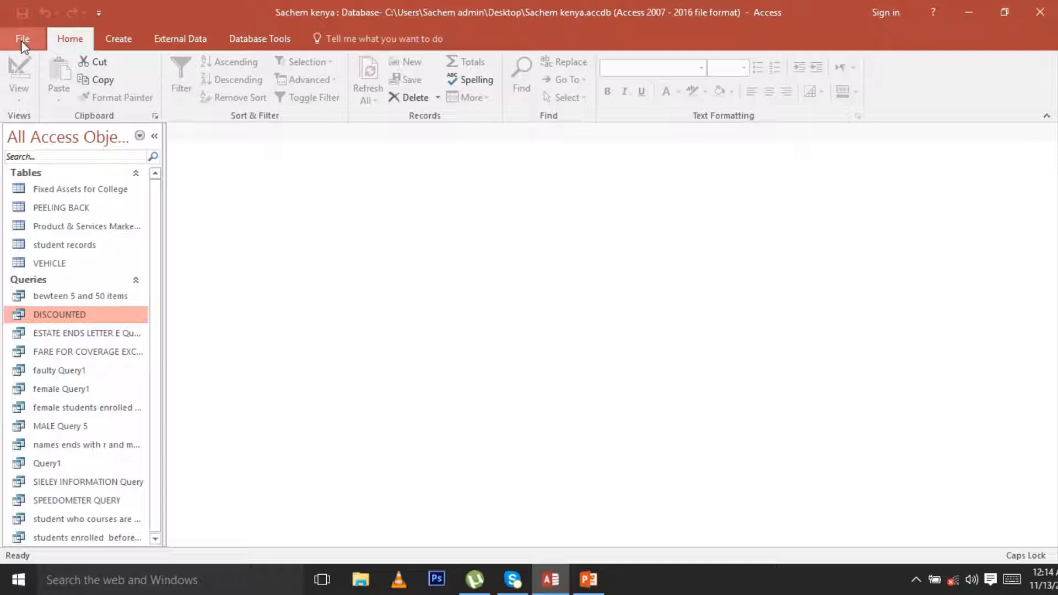
Start another Design view query on the PEELING BACK table and place every field in the design grid.
{"action": "left_click", "coordinate": [119, 39]}
{"action": "left_click", "coordinate": [229, 102]}
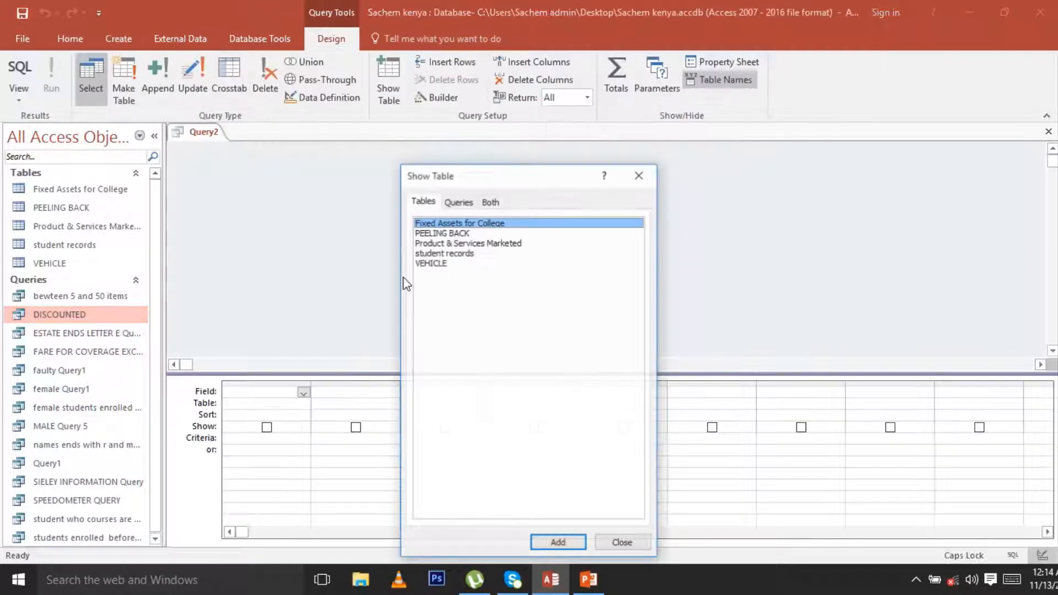
{"action": "left_click", "coordinate": [442, 234]}
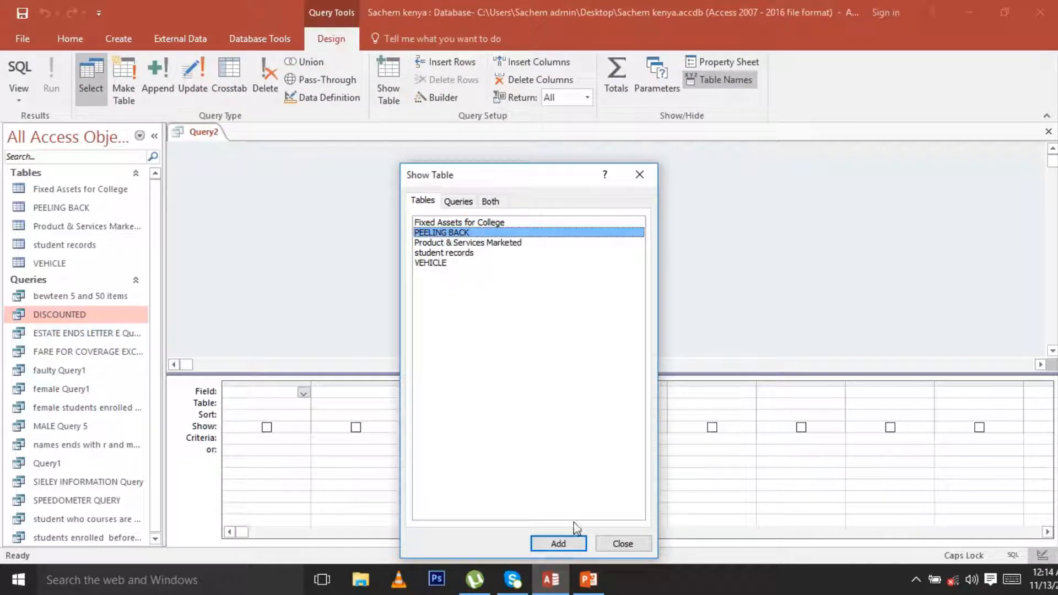
{"action": "left_click", "coordinate": [558, 544]}
{"action": "left_click", "coordinate": [621, 543]}
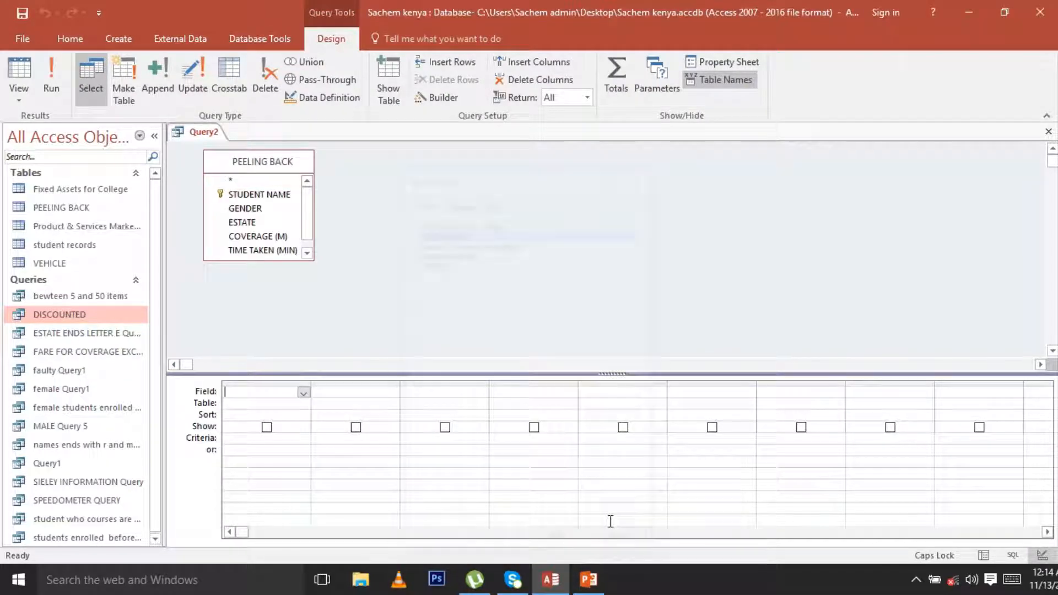
{"action": "double_click", "coordinate": [267, 164]}
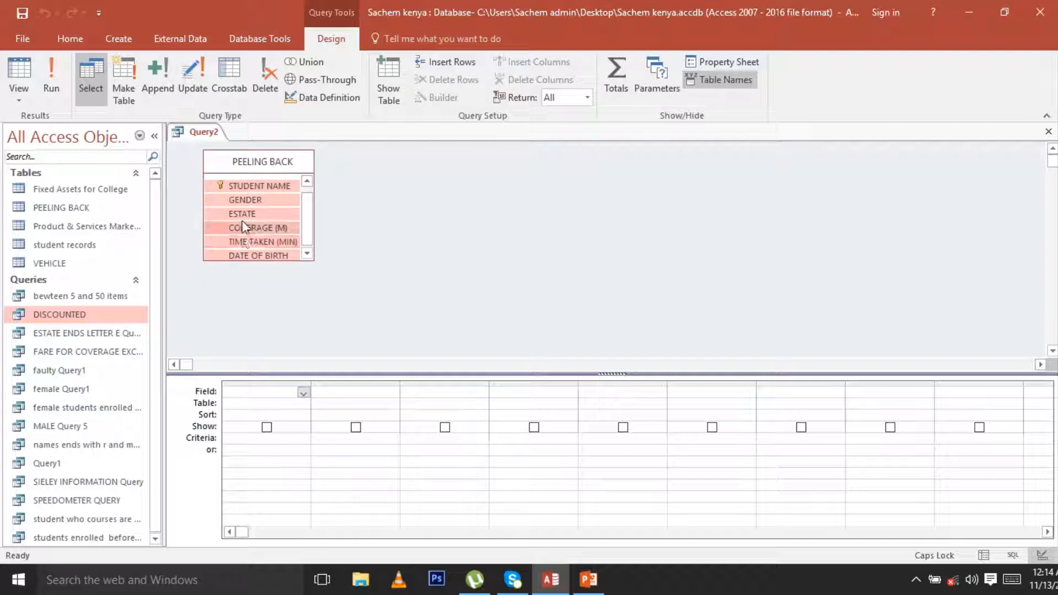
{"action": "left_click_drag", "start_coordinate": [242, 220], "coordinate": [267, 413]}
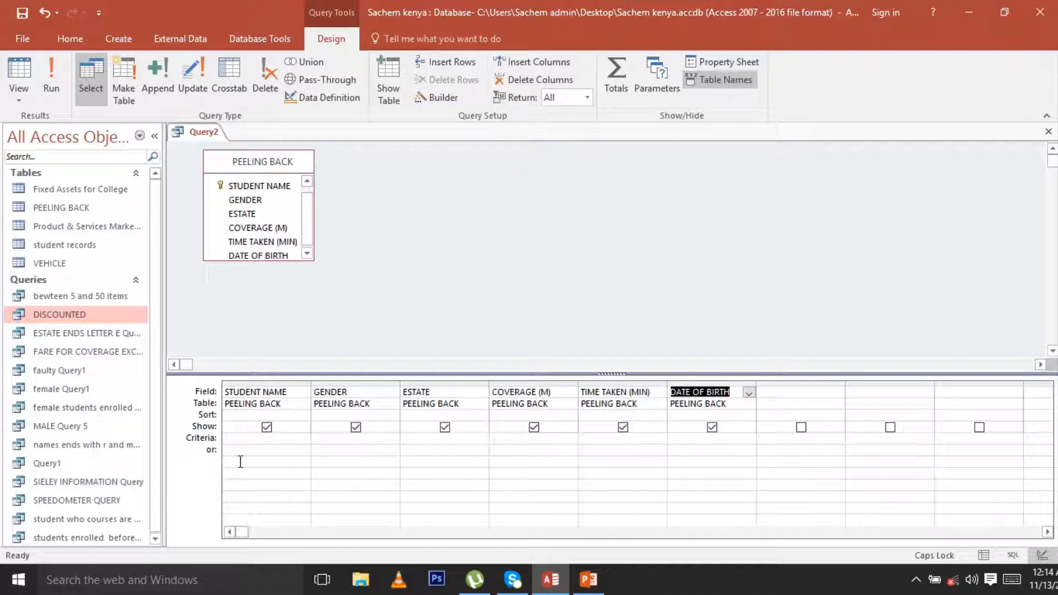
Set the STUDENT NAME criteria to O* with *Y as the alternative condition, and run the query.
{"action": "left_click", "coordinate": [276, 441]}
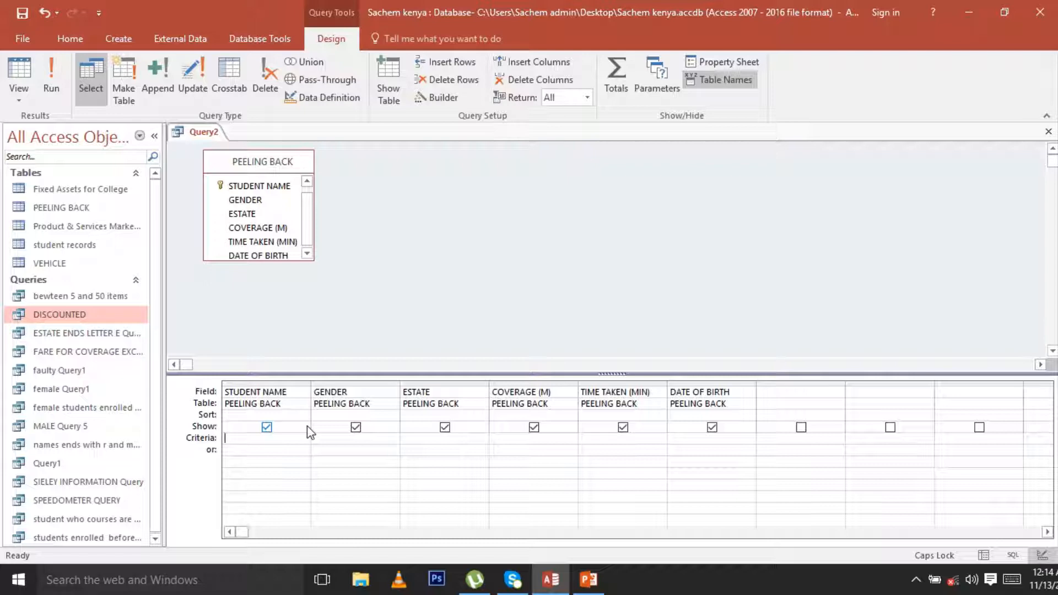
{"action": "type", "text": "O"}
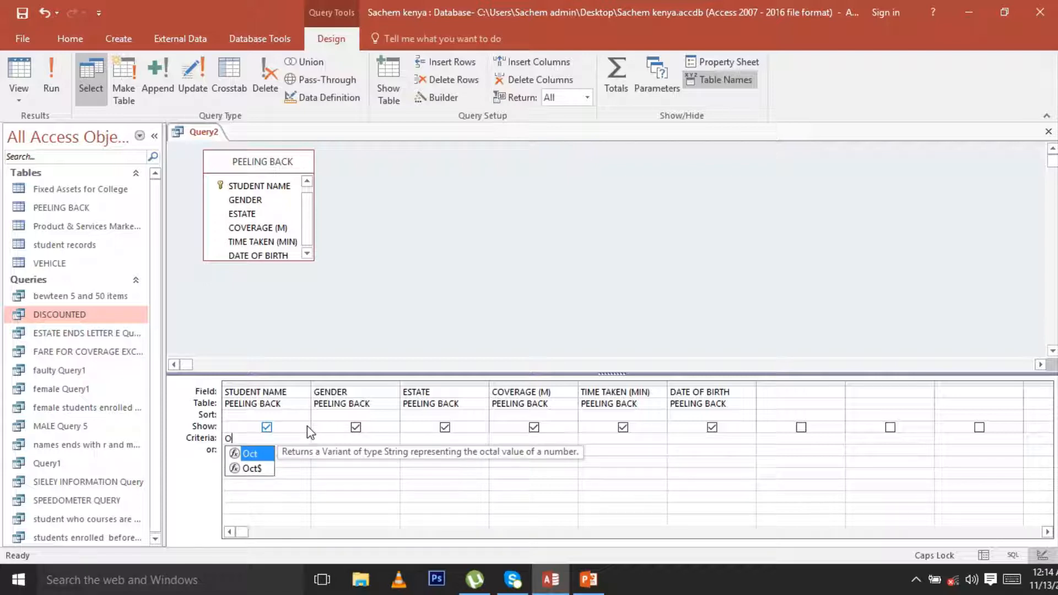
{"action": "type", "text": "*"}
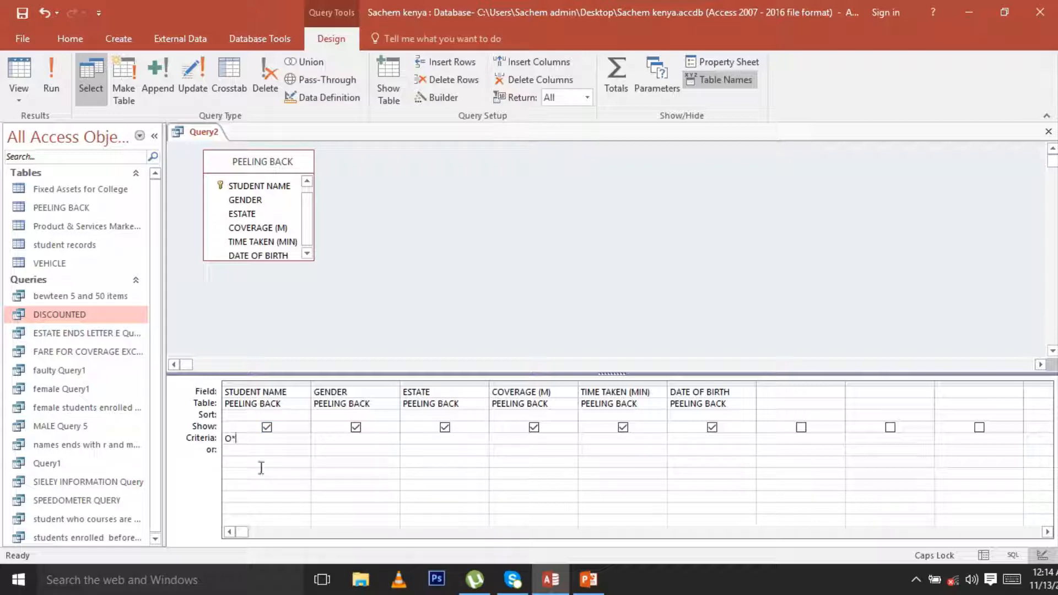
{"action": "left_click", "coordinate": [257, 451]}
{"action": "type", "text": "Y"}
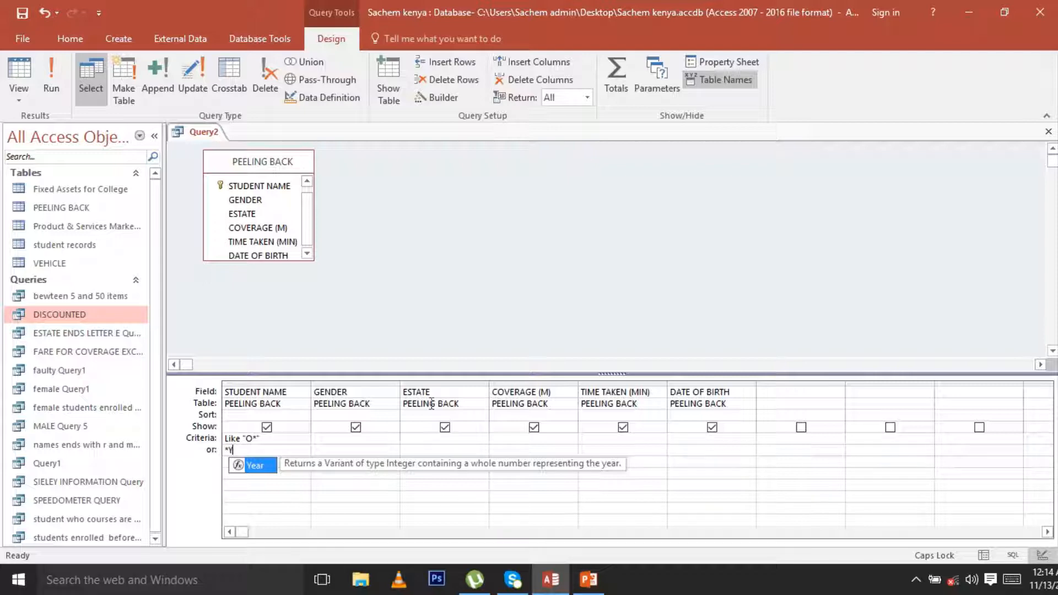
{"action": "left_click", "coordinate": [780, 275]}
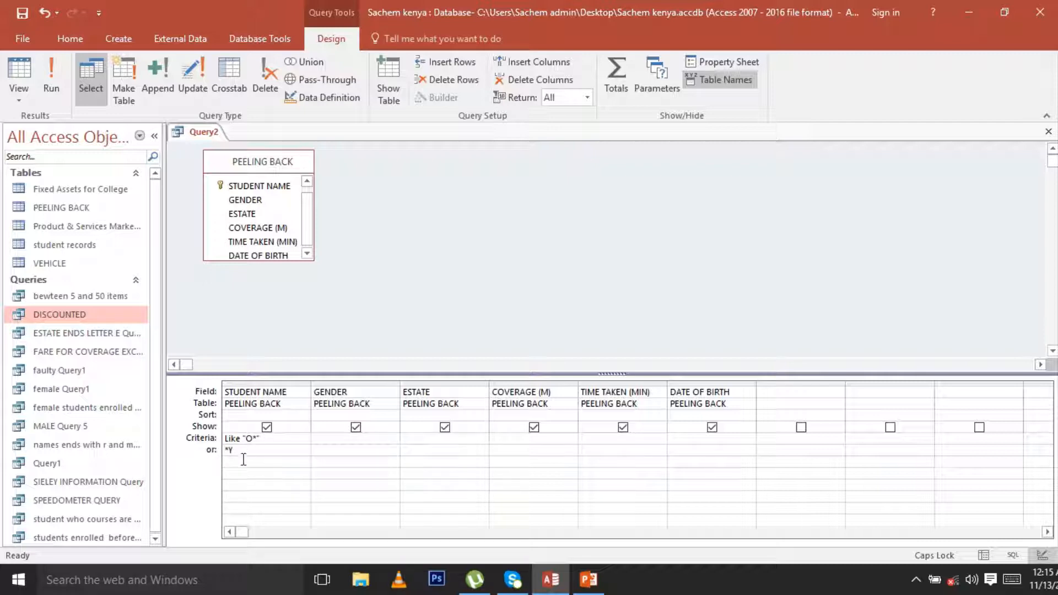
{"action": "left_click", "coordinate": [50, 74]}
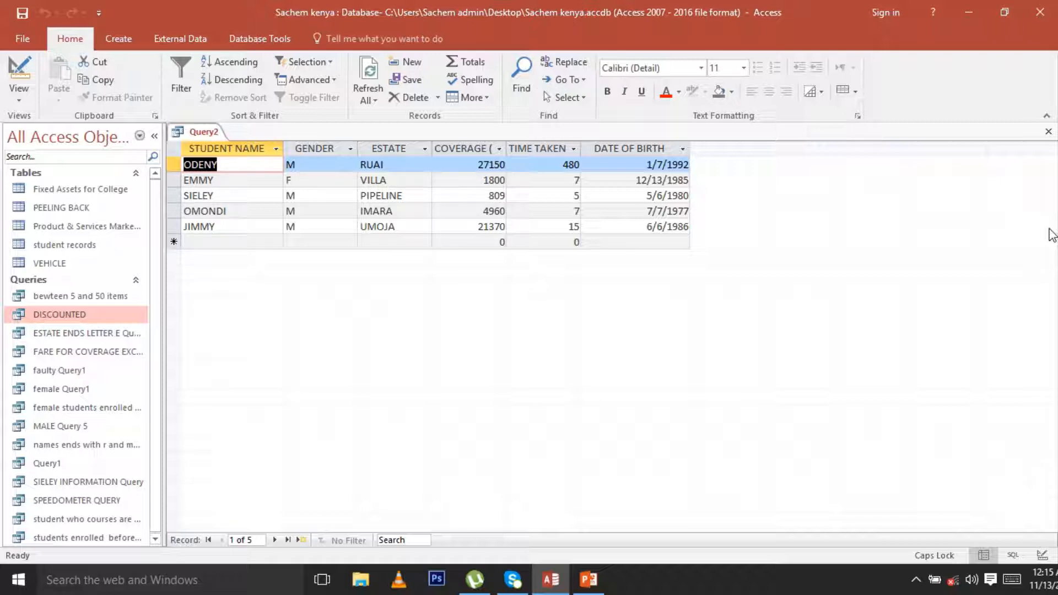
Close the query and save it as NAMES START WITH O AND ENDS WITH Y Query2.
{"action": "left_click", "coordinate": [1048, 132]}
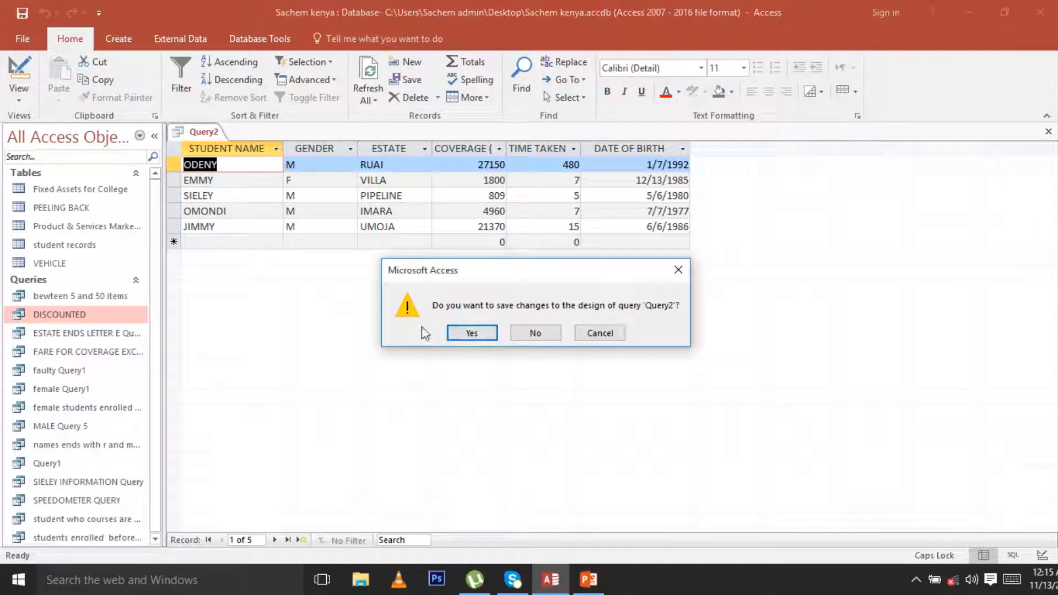
{"action": "left_click", "coordinate": [472, 333]}
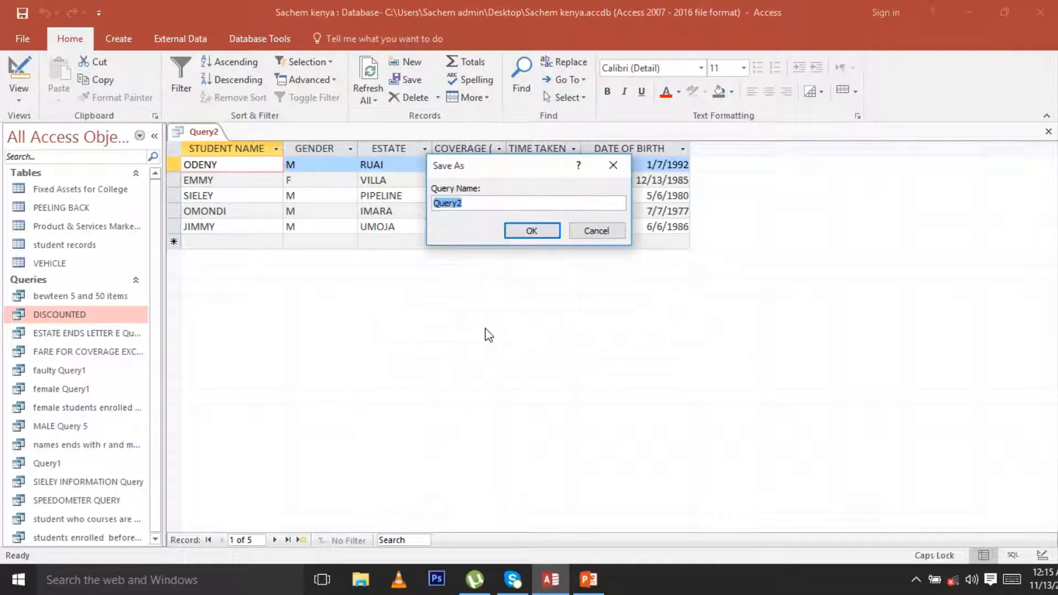
{"action": "left_click", "coordinate": [436, 207]}
{"action": "type", "text": "NAMES START WITH"}
{"action": "type", "text": "O "}
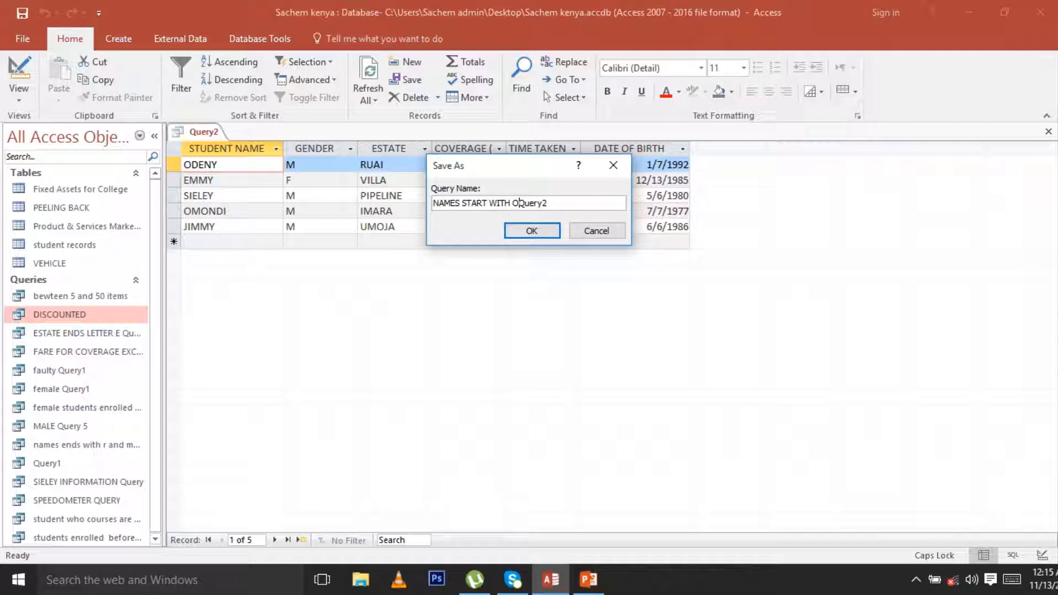
{"action": "type", "text": "AND "}
{"action": "type", "text": "ENDS "}
{"action": "type", "text": "WITH "}
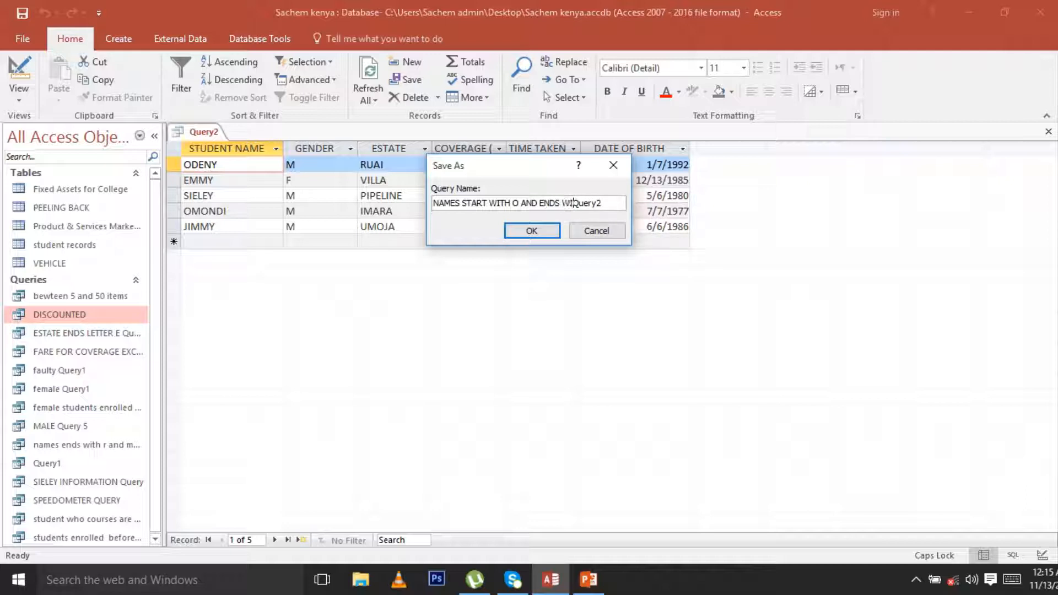
{"action": "type", "text": "Y"}
{"action": "left_click", "coordinate": [529, 236]}
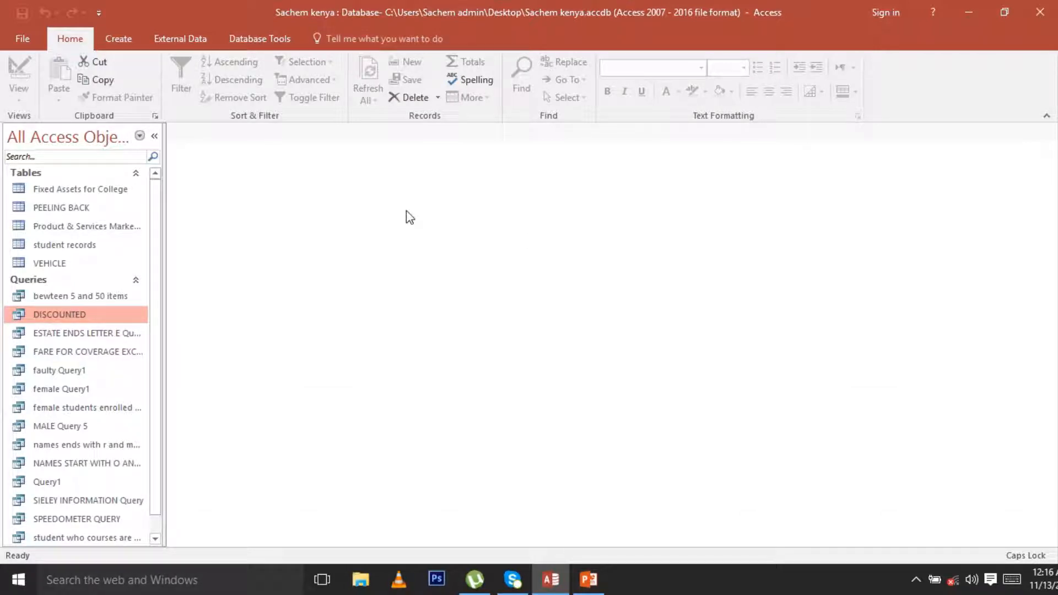
Create a new Design view query based on the PEELING BACK table, with all of its fields in the design grid.
{"action": "left_click", "coordinate": [119, 39]}
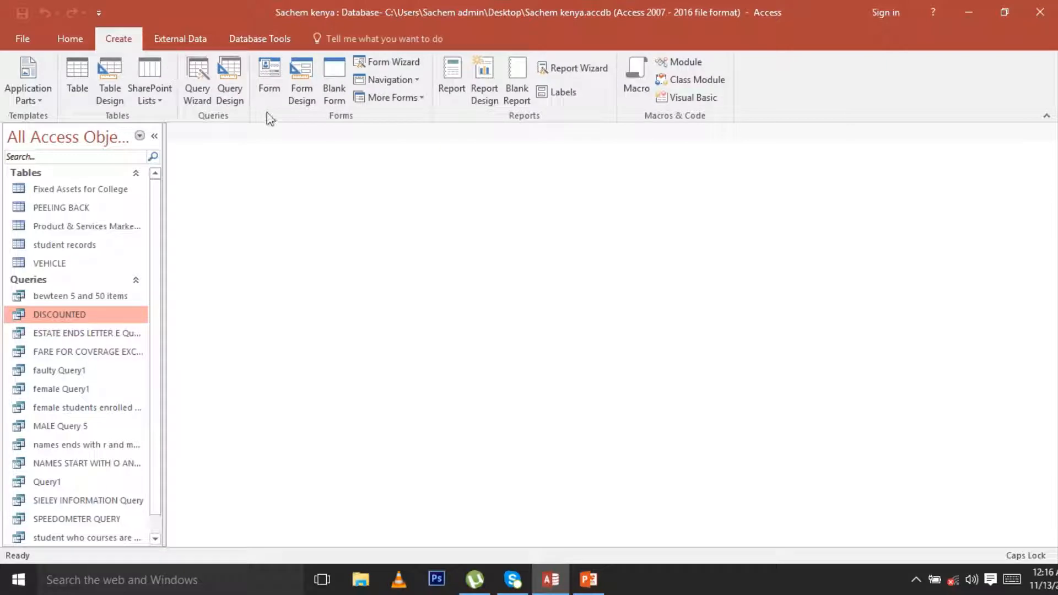
{"action": "left_click", "coordinate": [231, 96]}
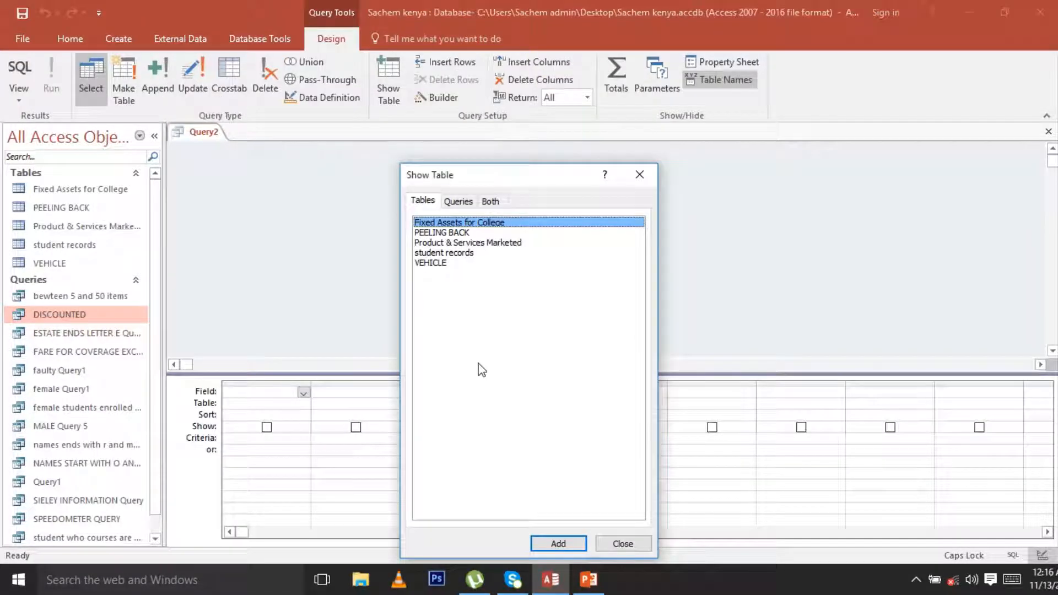
{"action": "left_click", "coordinate": [429, 233]}
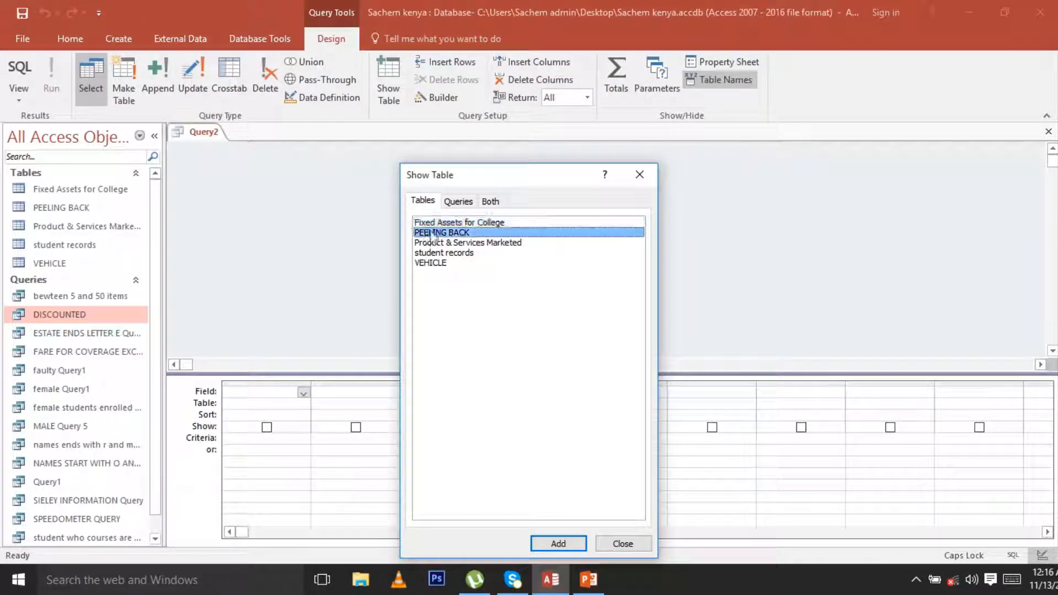
{"action": "left_click", "coordinate": [558, 544]}
{"action": "left_click", "coordinate": [623, 544]}
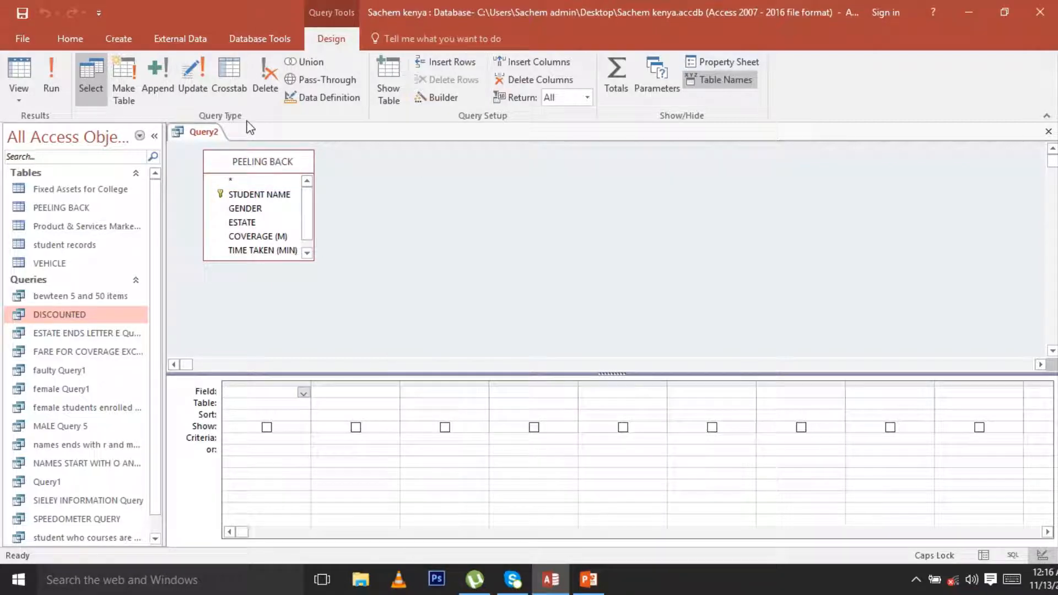
{"action": "left_click", "coordinate": [252, 164]}
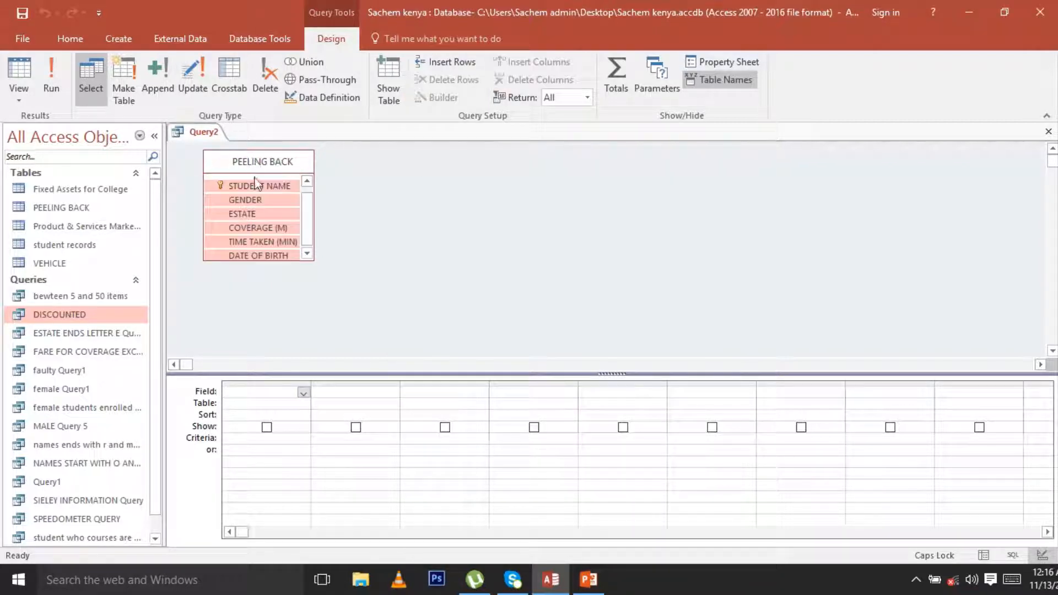
{"action": "left_click_drag", "start_coordinate": [259, 197], "coordinate": [243, 406]}
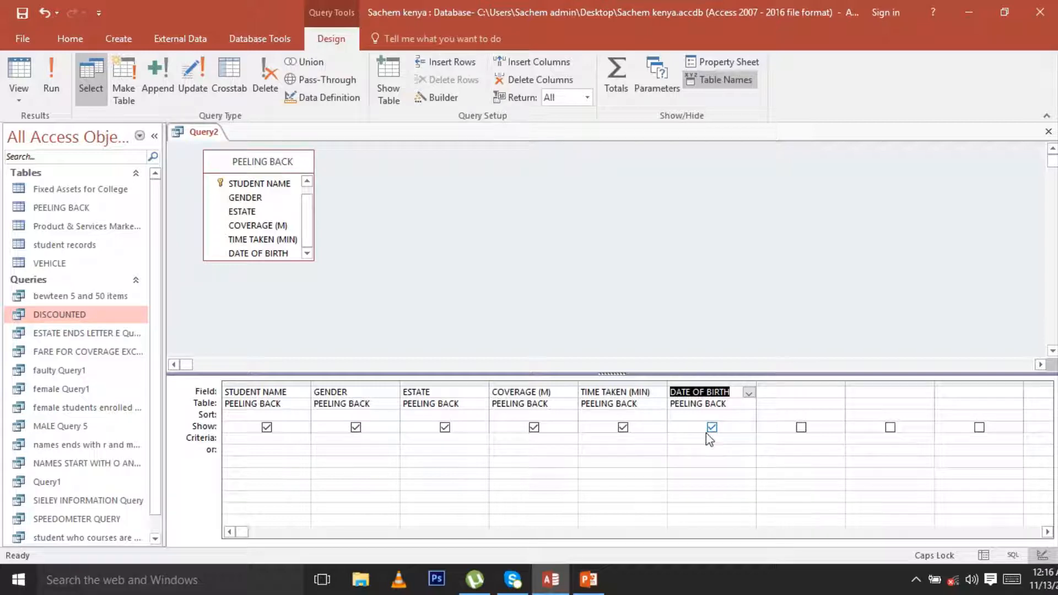
Set the DATE OF BIRTH criterion to >31/12/1985 and run the query.
{"action": "left_click", "coordinate": [692, 441]}
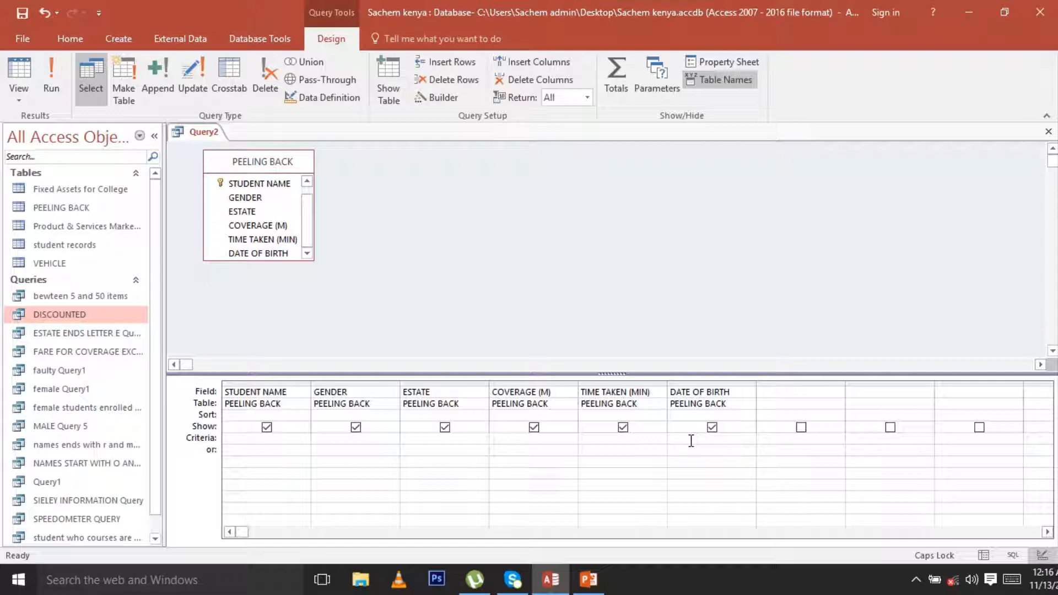
{"action": "type", "text": ">"}
{"action": "type", "text": "01"}
{"action": "key", "text": "BackSpace"}
{"action": "key", "text": "BackSpace"}
{"action": "type", "text": "31/12/1985"}
{"action": "left_click", "coordinate": [54, 76]}
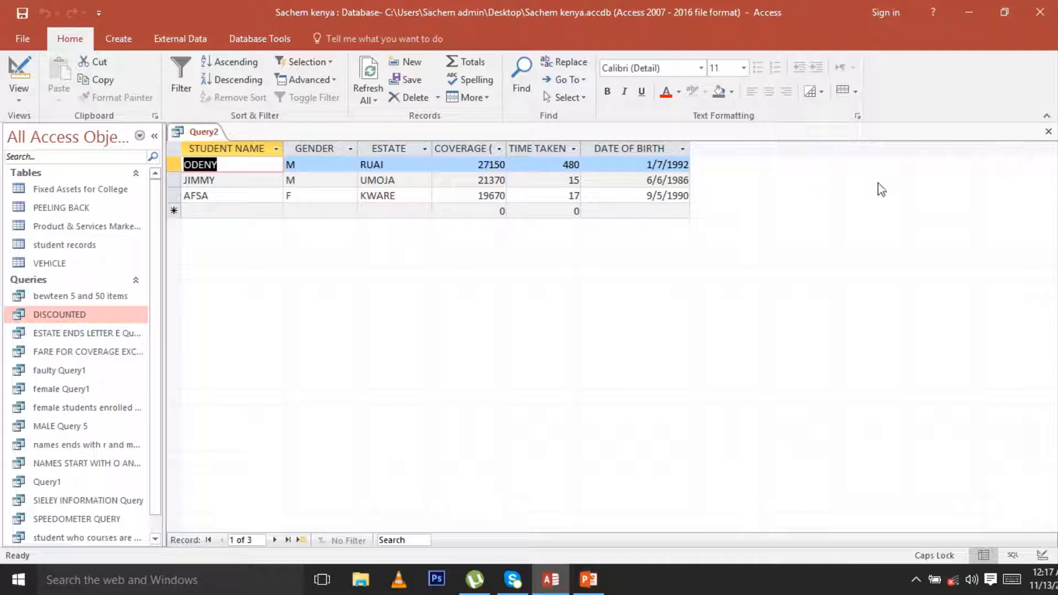
Close the query and save it with STUDENTS BORN AFTER 1985 placed before the default name Query2.
{"action": "left_click", "coordinate": [1049, 131]}
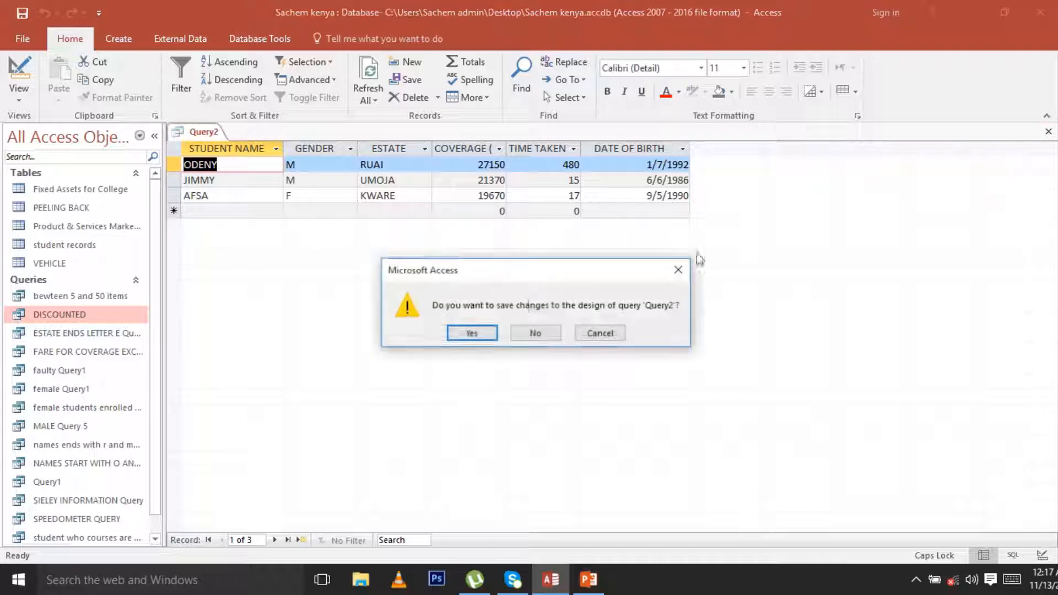
{"action": "left_click", "coordinate": [472, 333]}
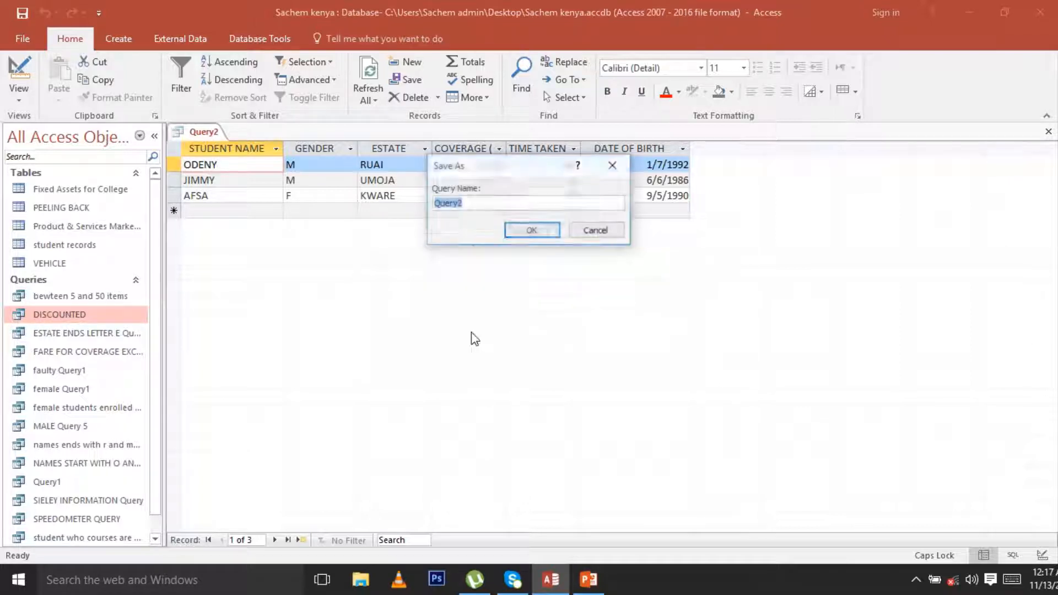
{"action": "left_click", "coordinate": [440, 203]}
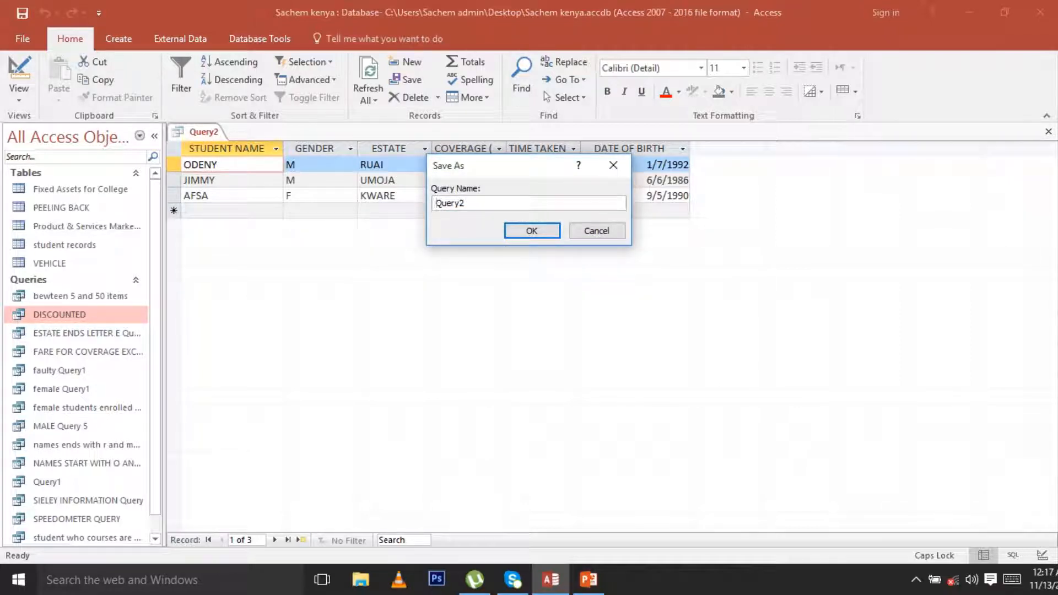
{"action": "type", "text": "PEOPLE"}
{"action": "key", "text": "BackSpace"}
{"action": "key", "text": "BackSpace"}
{"action": "key", "text": "BackSpace"}
{"action": "key", "text": "BackSpace"}
{"action": "key", "text": "BackSpace"}
{"action": "key", "text": "BackSpace"}
{"action": "key", "text": "BackSpace"}
{"action": "type", "text": "STUDENTS BORN A"}
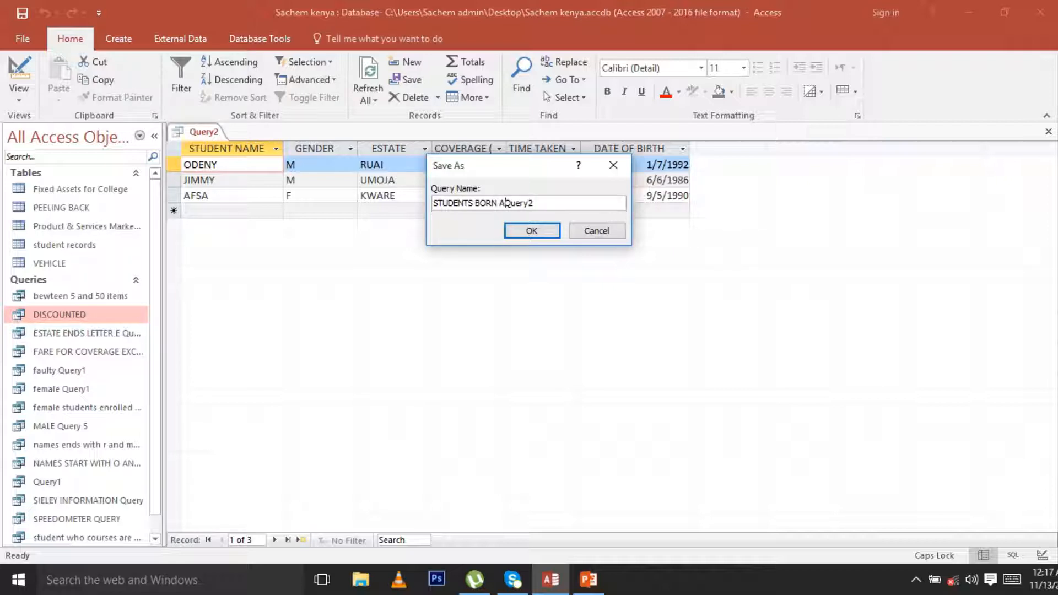
{"action": "type", "text": "FTER 1985"}
{"action": "left_click", "coordinate": [537, 234]}
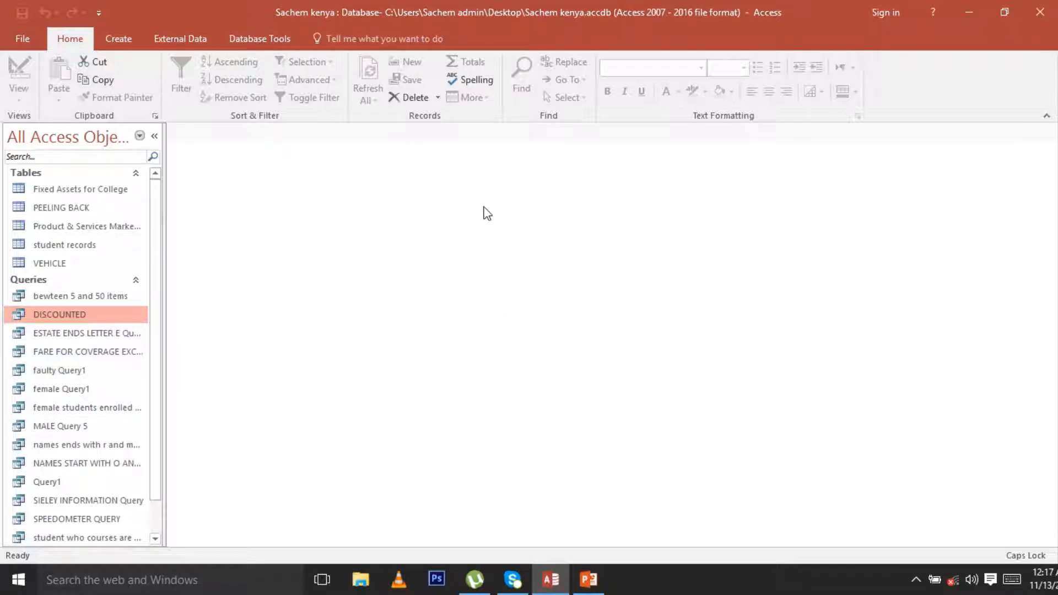
Open the saved queries faulty Query1, female Query1, MALE Query 5, the names starting with O query, Query1 and bewteen 5 and 50 items.
{"action": "left_click", "coordinate": [71, 389]}
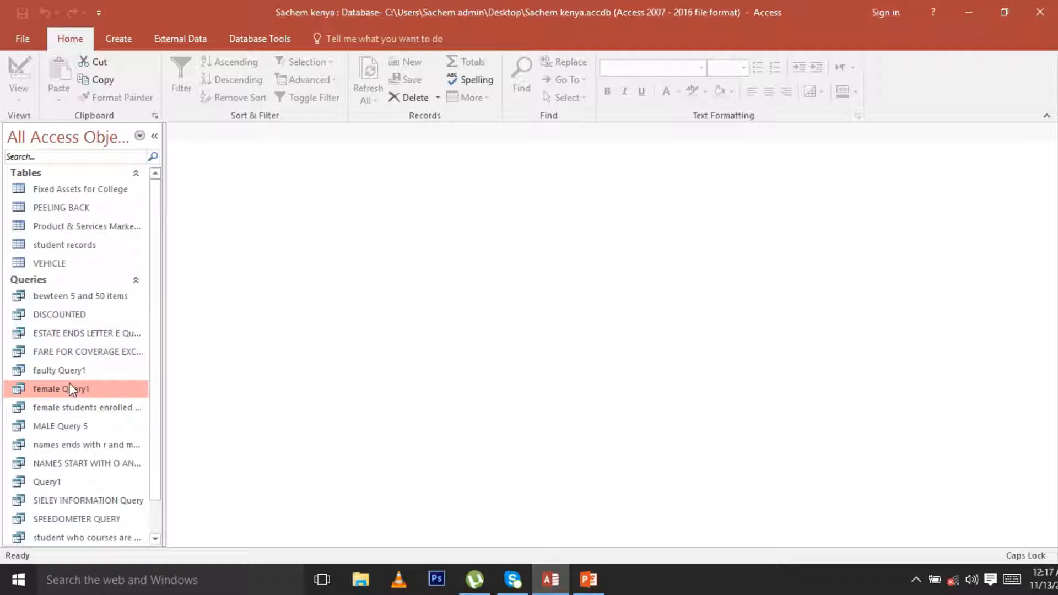
{"action": "double_click", "coordinate": [50, 378]}
{"action": "double_click", "coordinate": [47, 381]}
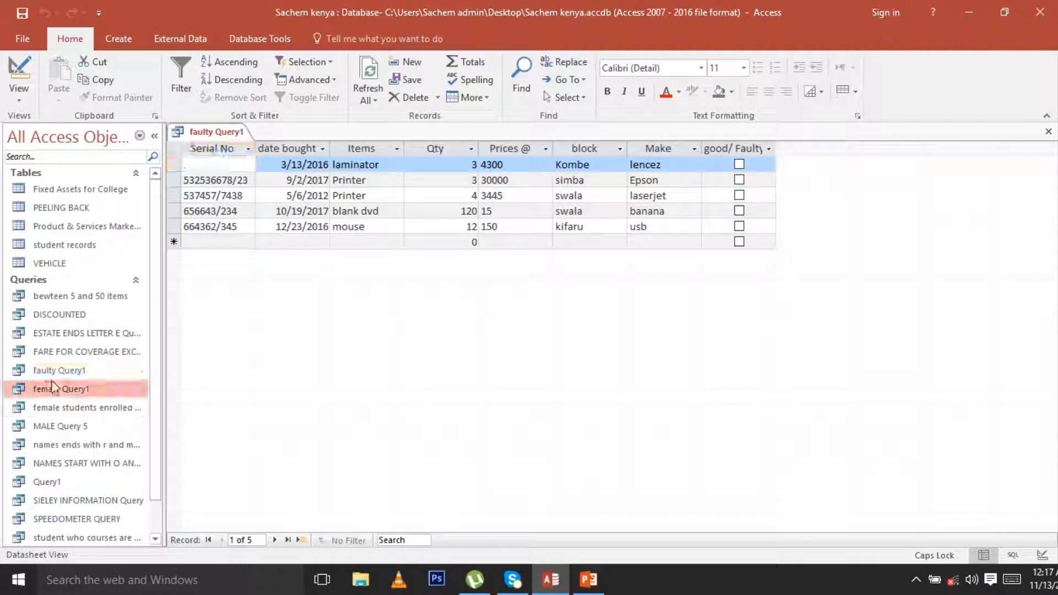
{"action": "double_click", "coordinate": [60, 426]}
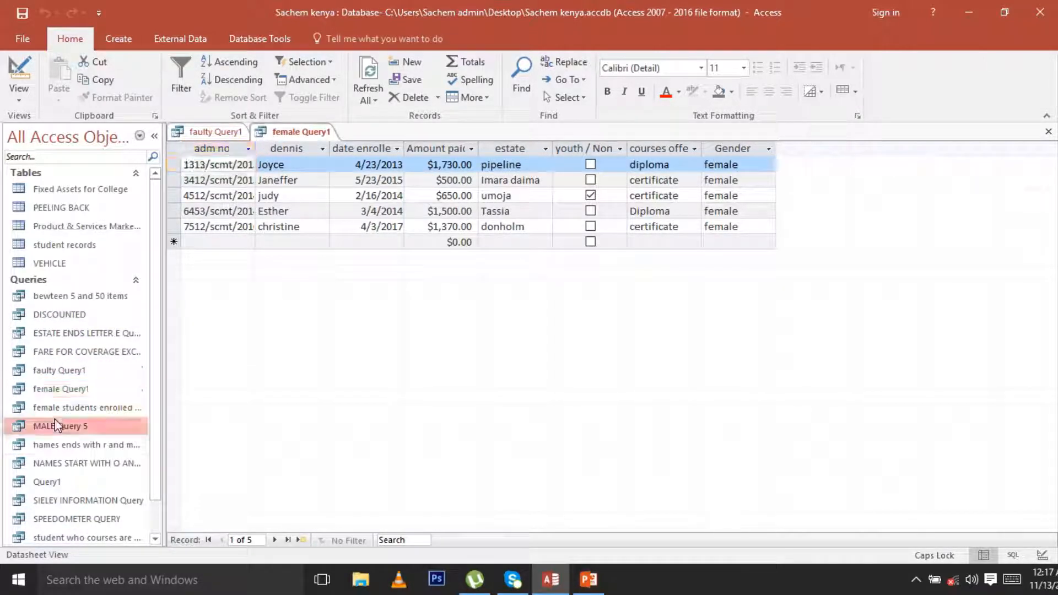
{"action": "double_click", "coordinate": [61, 462]}
{"action": "double_click", "coordinate": [49, 483]}
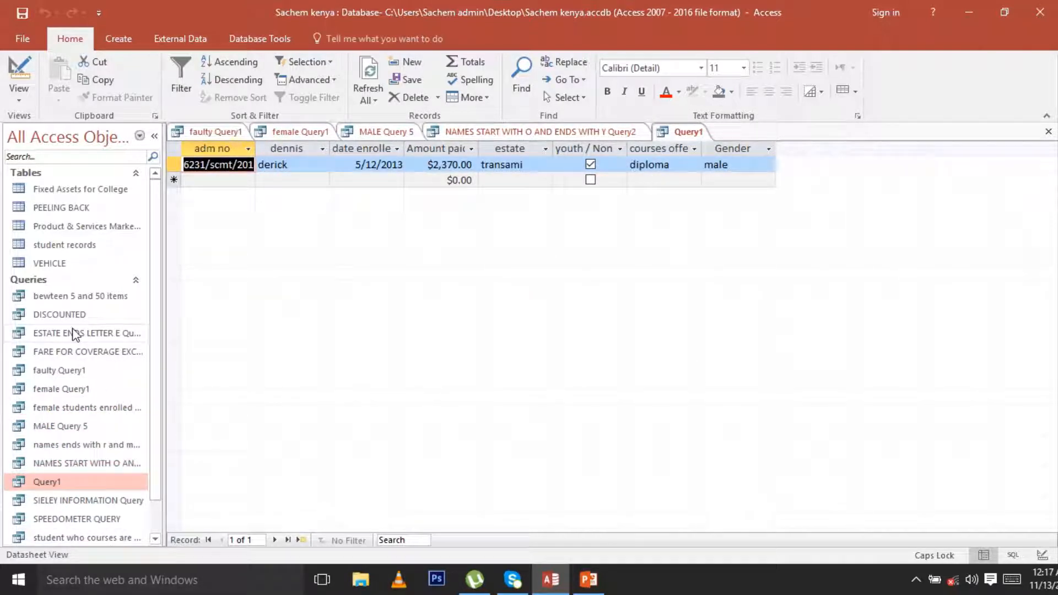
{"action": "double_click", "coordinate": [54, 291]}
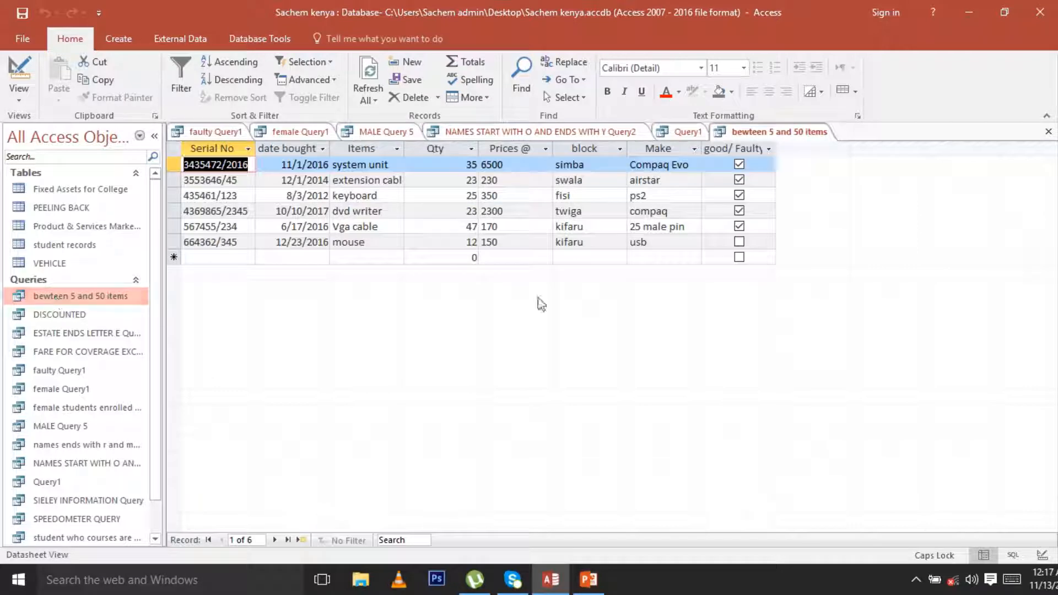
Switch among the open query datasheets to review the faulty, female, male, name-pattern and Query1 records.
{"action": "left_click", "coordinate": [362, 133]}
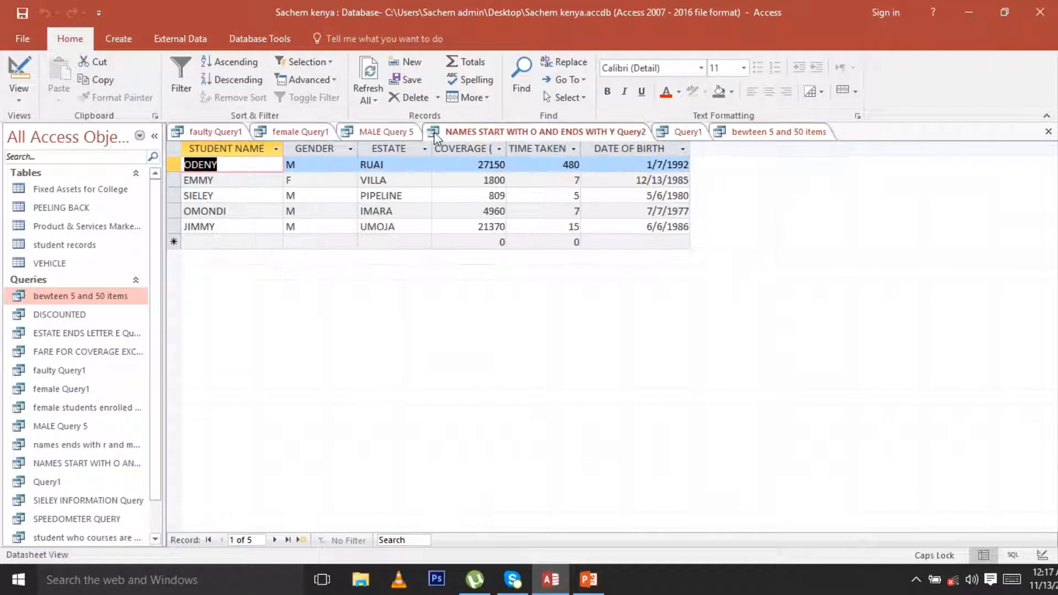
{"action": "left_click", "coordinate": [298, 132]}
{"action": "left_click", "coordinate": [218, 132]}
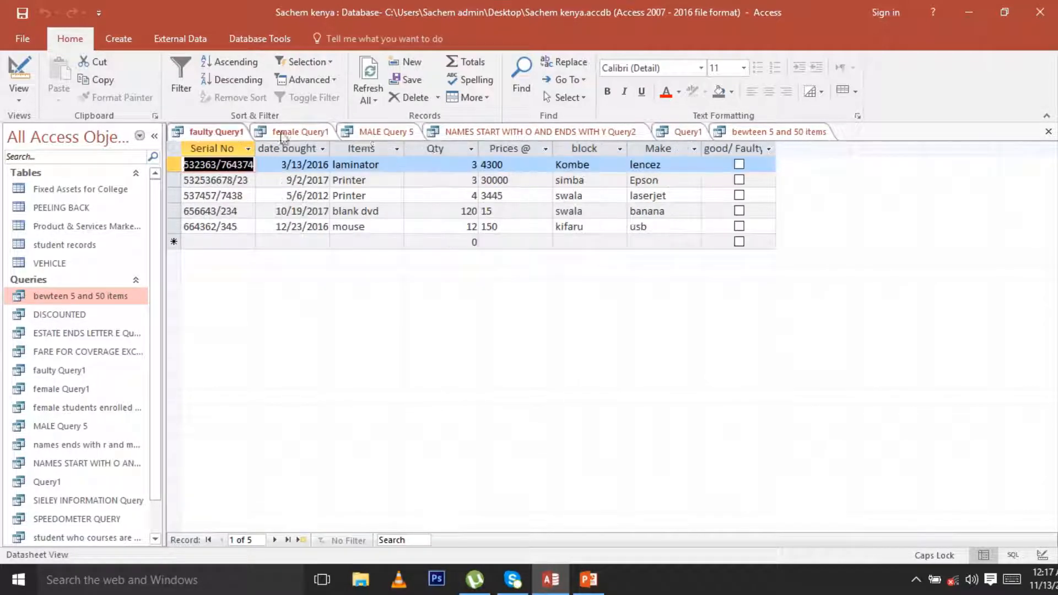
{"action": "left_click", "coordinate": [386, 132]}
{"action": "left_click", "coordinate": [545, 132]}
{"action": "left_click", "coordinate": [686, 132]}
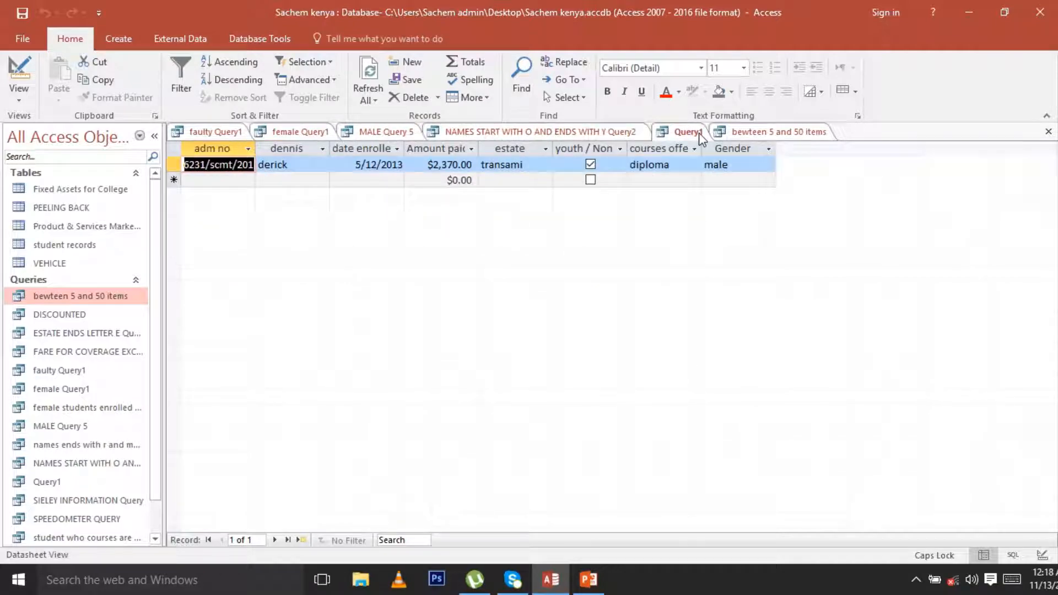